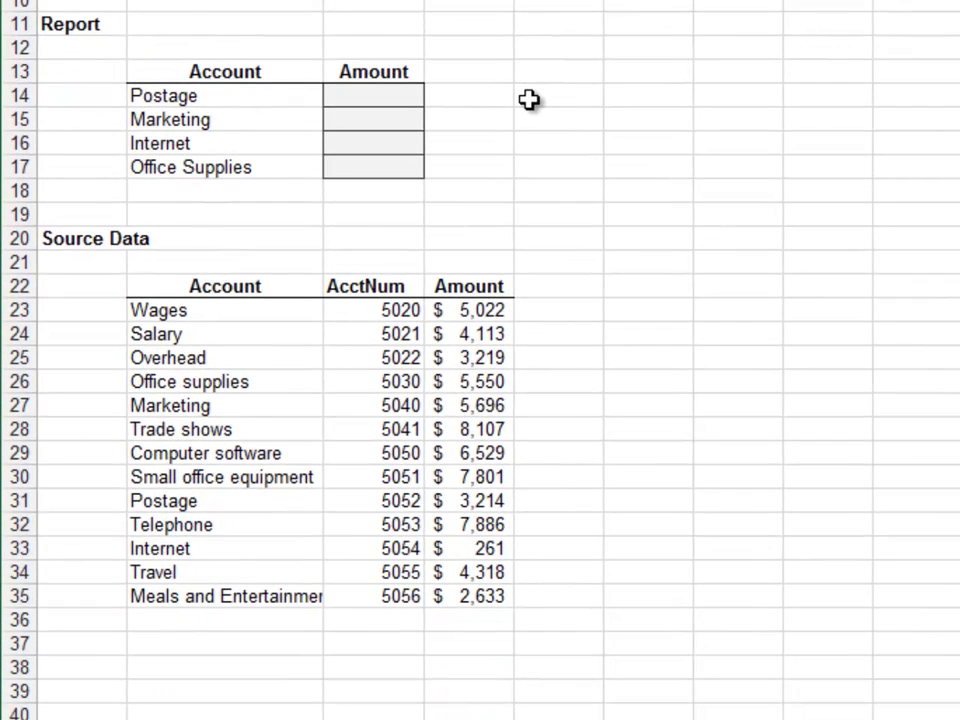
Step: Link the report's Postage amount in C14 directly to the Postage amount in source cell D31
click(403, 95)
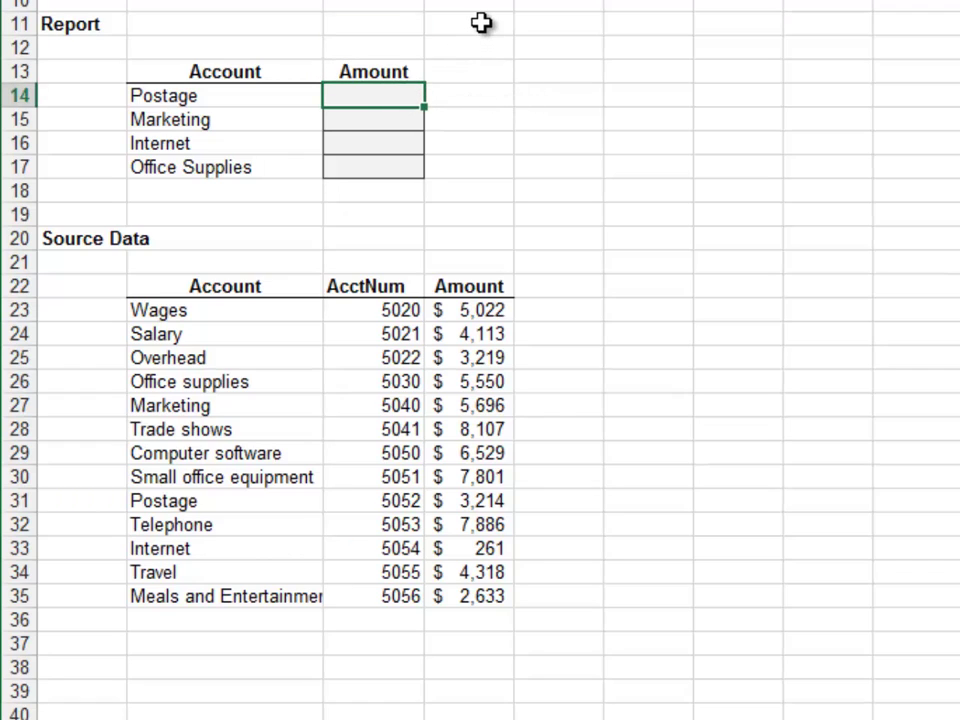
text(=)
key(Right)
key(Down)
key(Down)
key(Down)
key(Down)
key(Down)
key(Down)
key(Down)
key(Down)
key(Down)
key(Down)
key(Down)
key(Down)
key(Down)
key(Down)
key(Down)
key(Down)
key(Down)
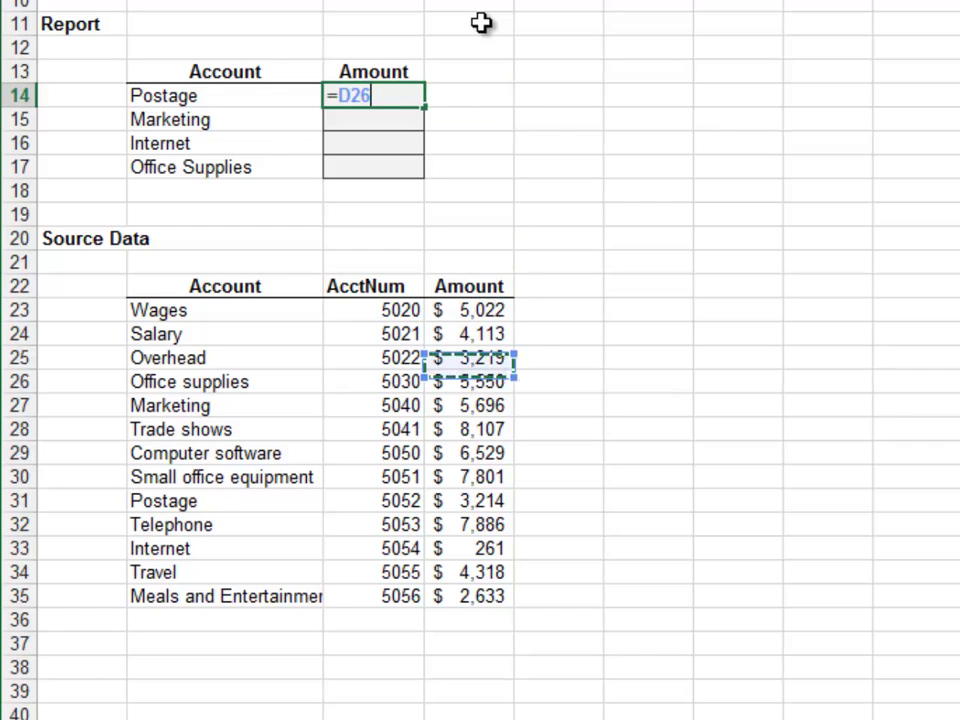
key(Return)
Step: Link the report's Marketing amount in C15 directly to the Marketing amount in source cell D27
text(=)
key(Right)
key(Down)
key(Down)
key(Down)
key(Down)
key(Down)
key(Down)
key(Down)
key(Down)
key(Down)
key(Down)
key(Down)
key(Down)
key(Return)
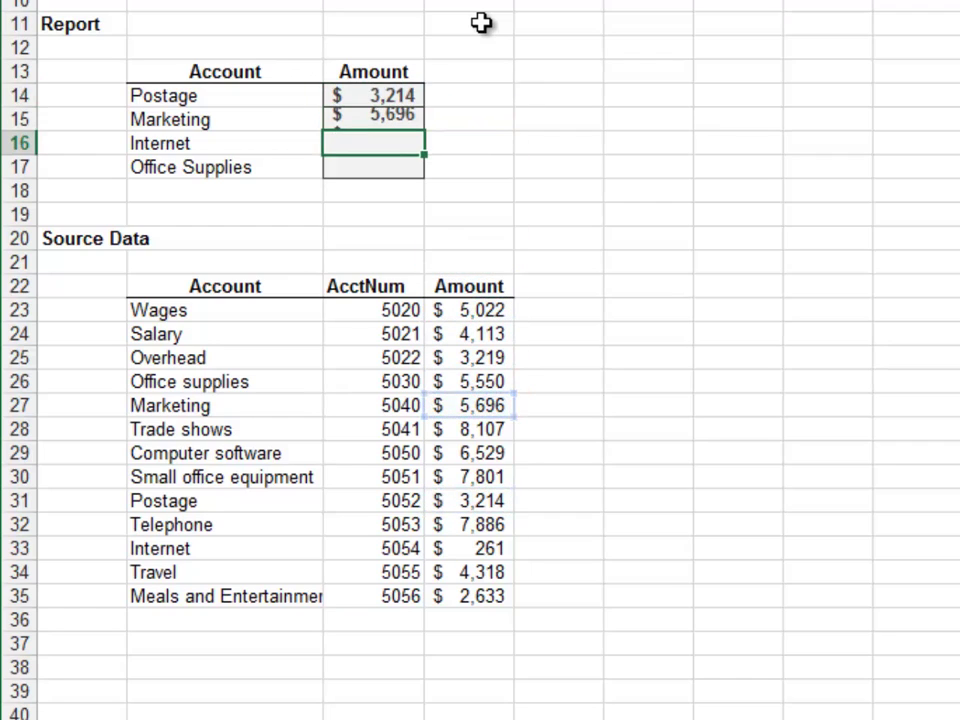
Step: Link the report's Internet amount in C16 directly to the Internet amount in source cell D33
text(=)
key(Right)
key(Down)
key(Down)
key(Down)
key(Down)
key(Down)
key(Down)
key(Down)
key(Down)
key(Down)
key(Down)
key(Down)
key(Down)
key(Down)
key(Down)
key(Down)
key(Down)
key(Down)
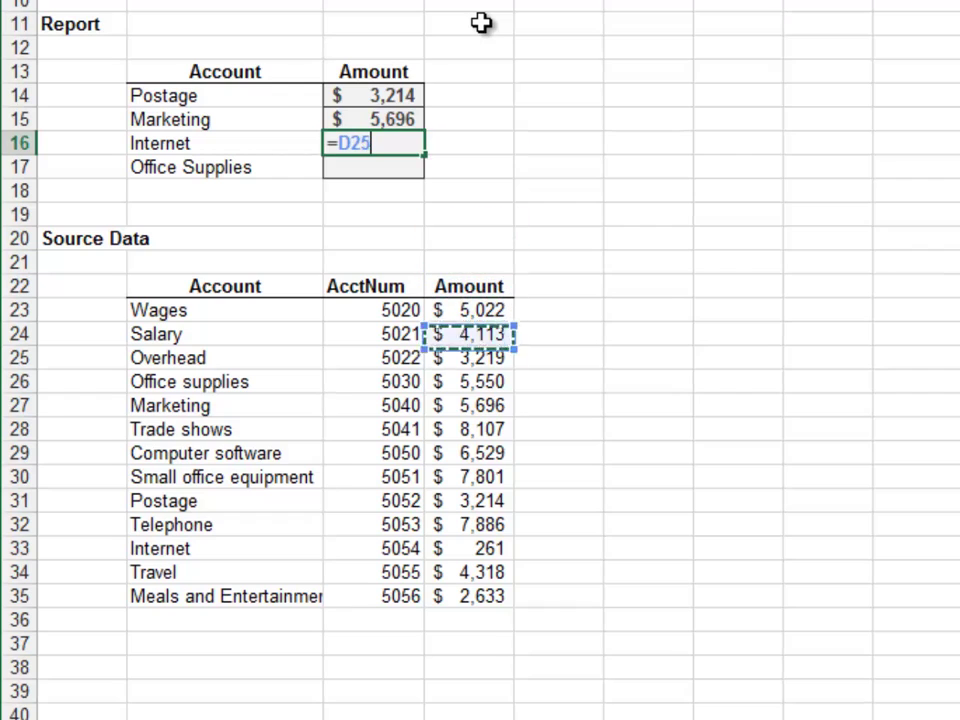
key(Return)
Step: Link the report's Office Supplies amount in C17 directly to the Office supplies amount in source cell D26
text(=)
key(Right)
key(Down)
key(Down)
key(Down)
key(Down)
key(Down)
key(Down)
key(Down)
key(Down)
key(Down)
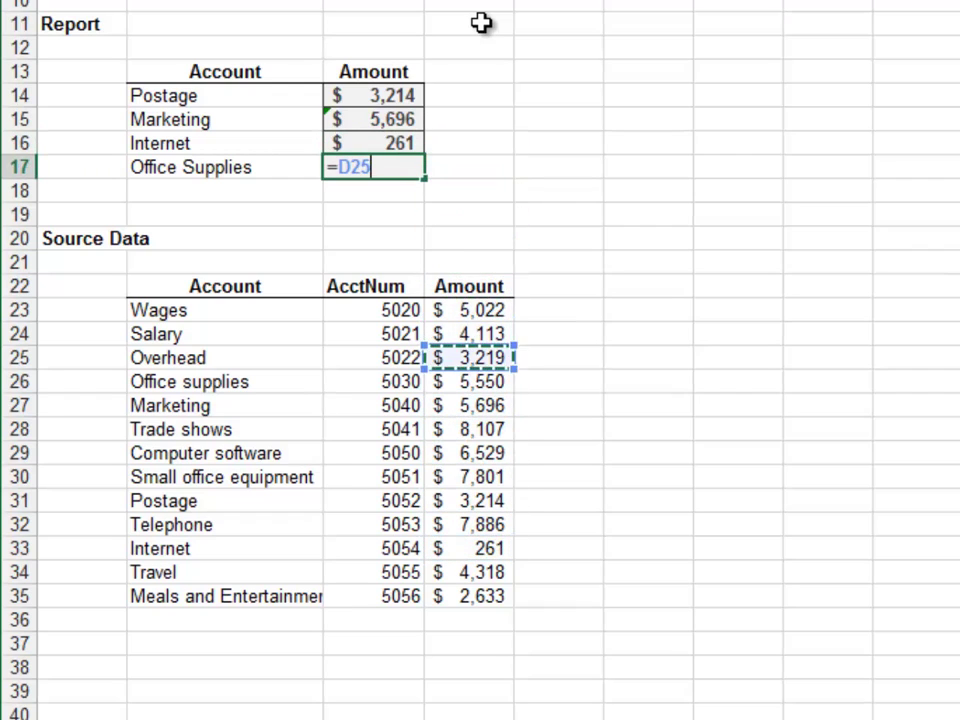
key(Return)
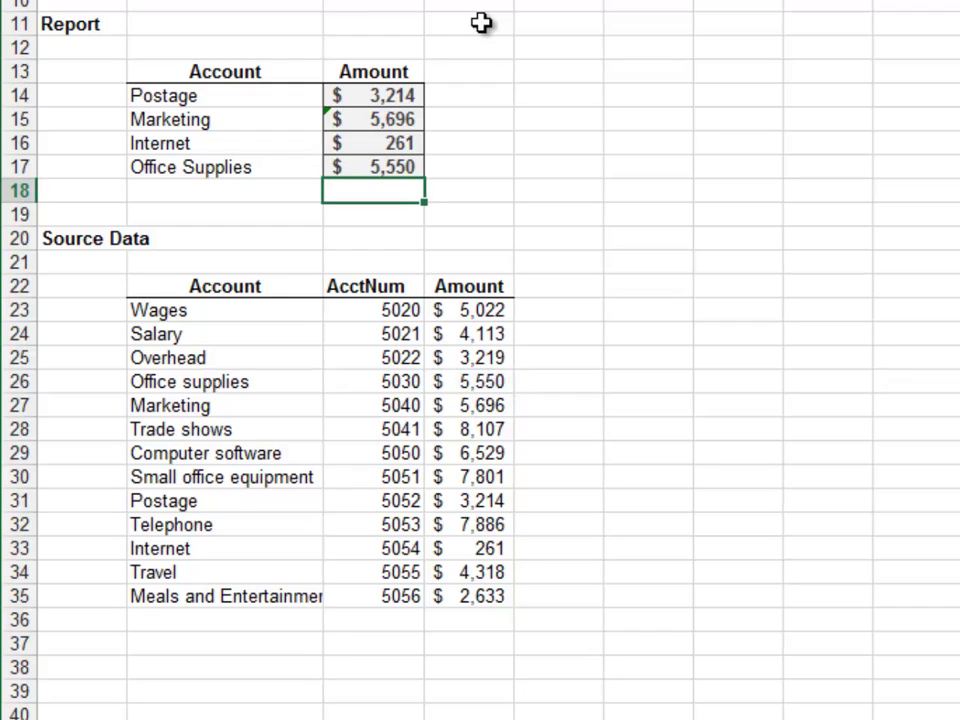
Step: Sort the source data table by the Account column from A to Z
click(258, 283)
right_click(262, 288)
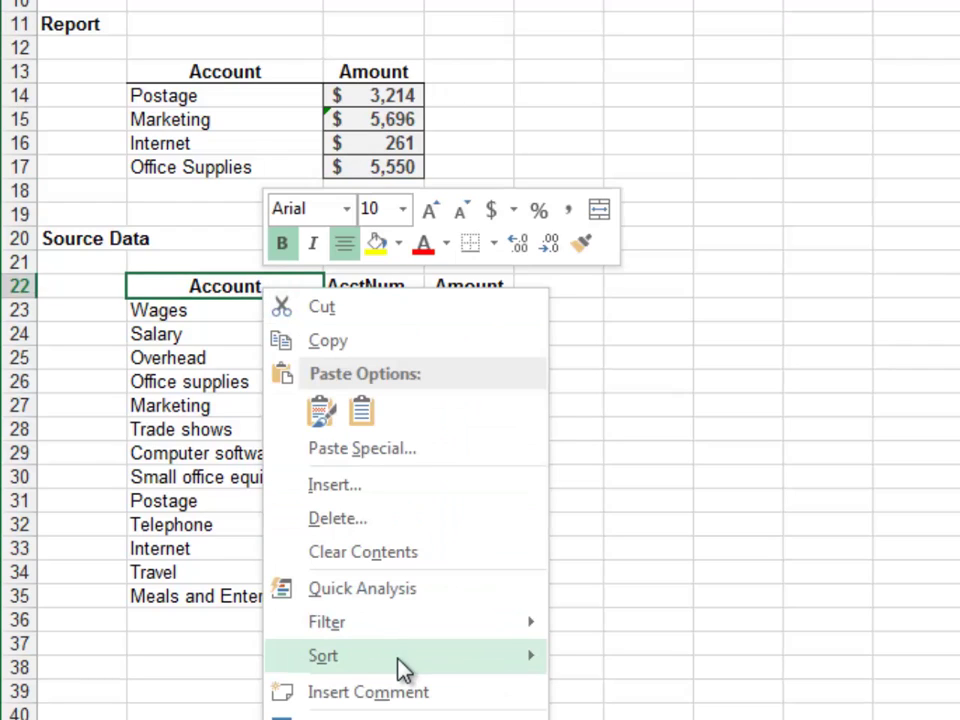
mouse_move(404, 668)
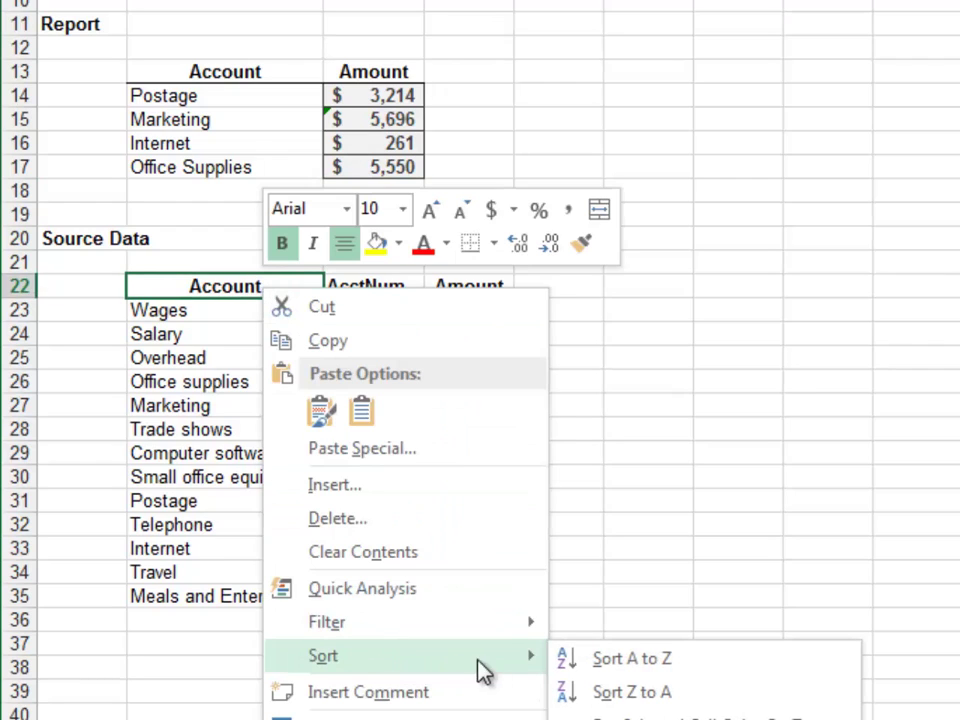
click(667, 665)
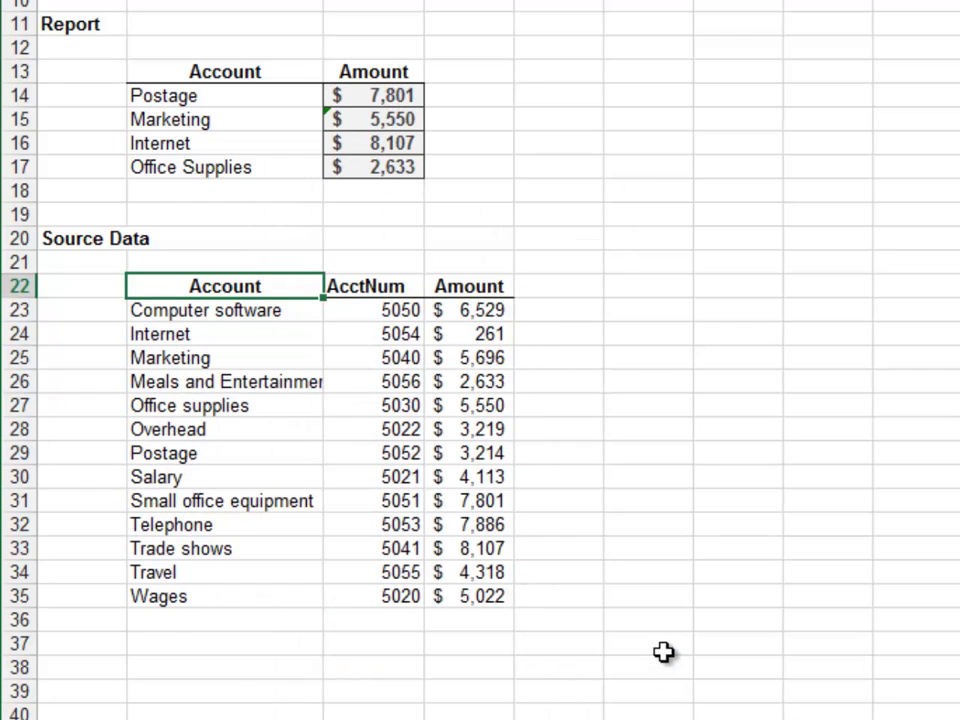
Step: Inspect the cell reference in the report's Postage amount formula in C14
key(Up)
key(Up)
key(Up)
key(Up)
key(Up)
key(Up)
key(Up)
key(Up)
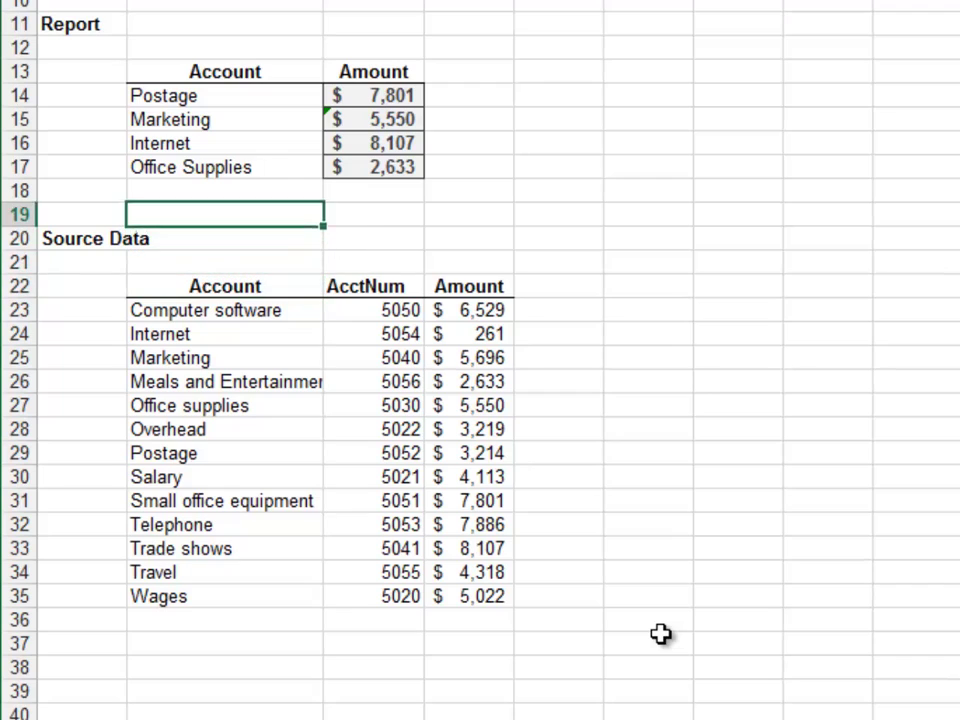
key(Right)
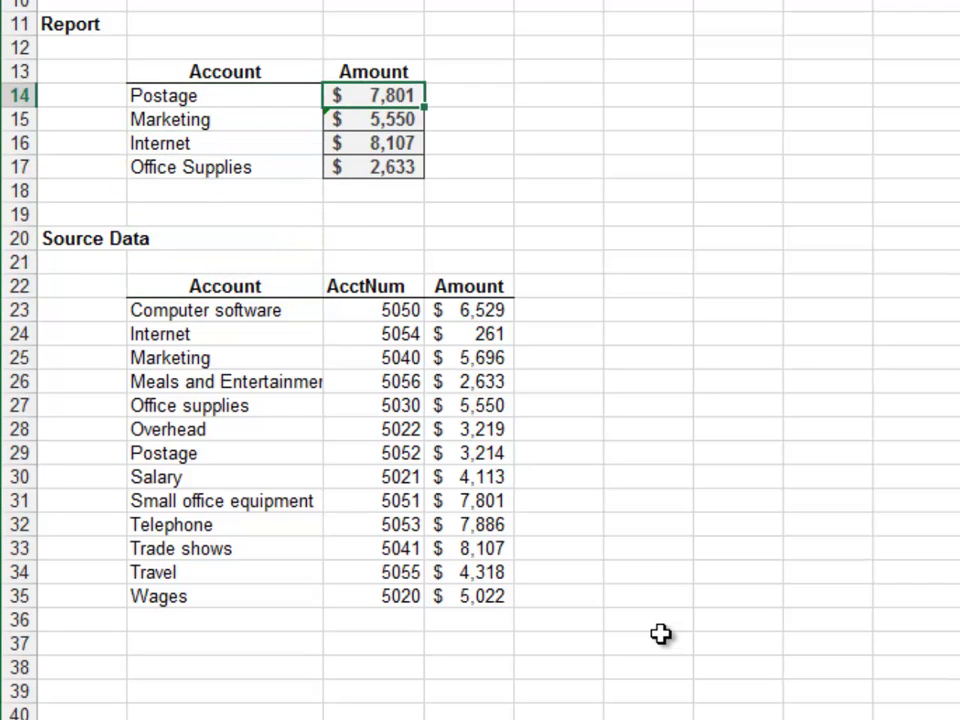
key(F2)
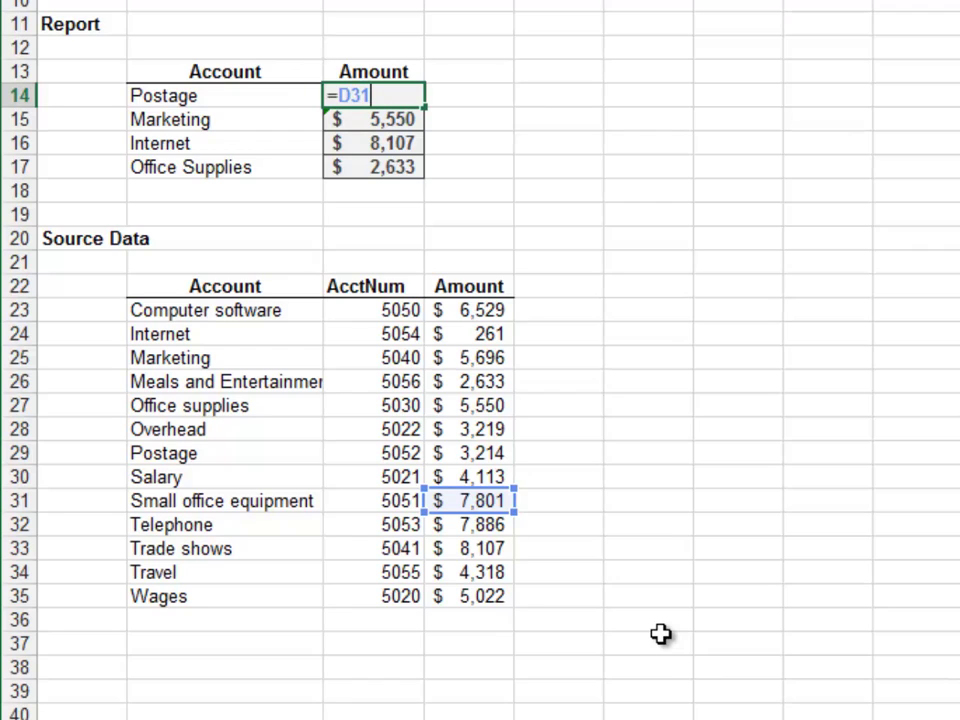
Step: Locate the Postage amount in the sorted source data to compare it with the report's reference
key(Tab)
key(Down)
key(Down)
key(Down)
key(Down)
key(Down)
key(Down)
key(Down)
key(Down)
key(Down)
key(Down)
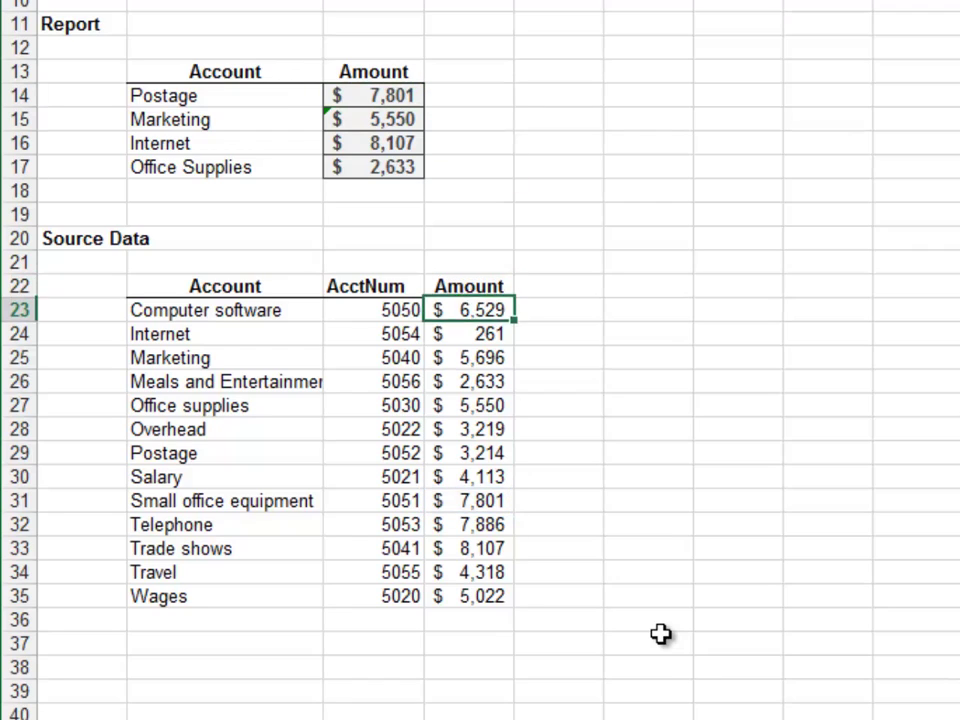
key(Down)
key(Down)
key(Down)
key(Down)
key(Down)
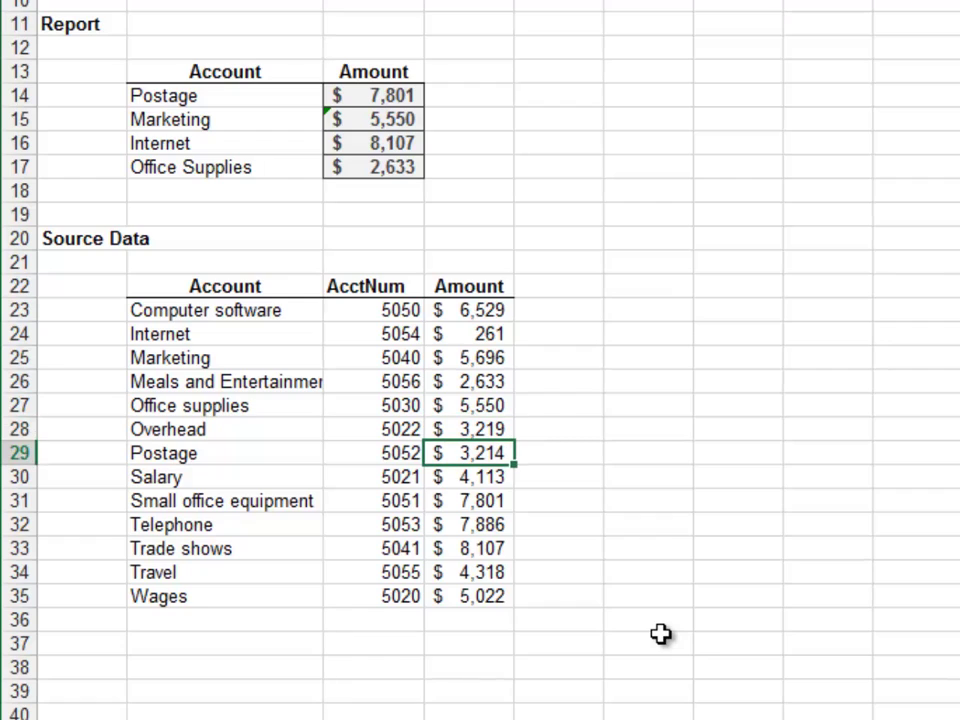
Step: Inspect the cell references in all four report amount formulas, from Postage down to Office Supplies
key(Up)
key(Up)
key(Up)
key(Up)
key(Up)
key(Up)
key(Up)
key(Up)
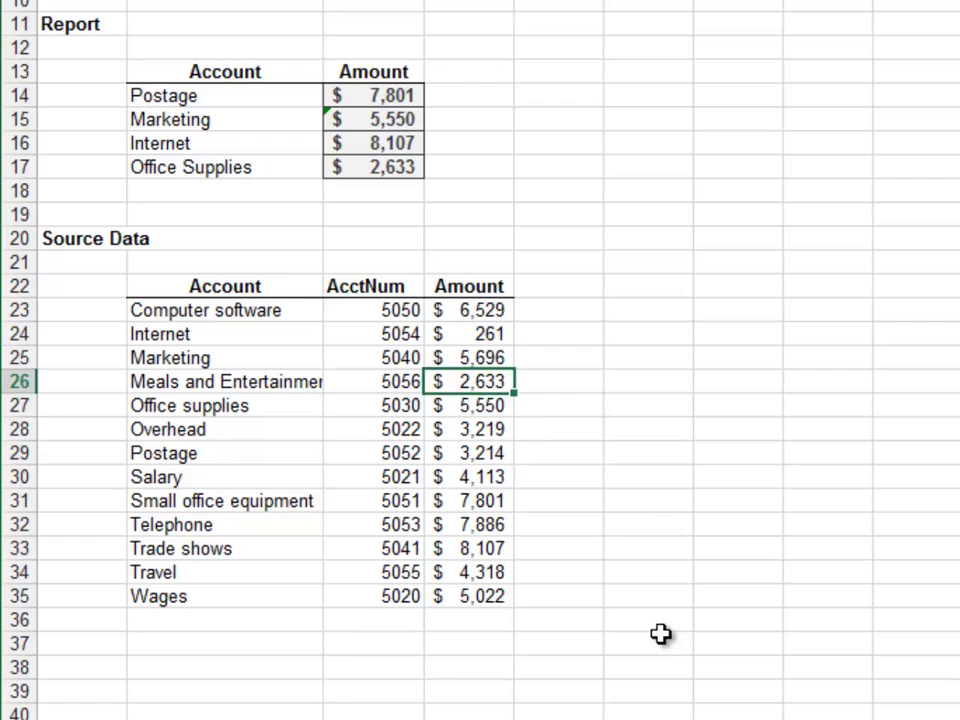
key(Up)
key(Up)
key(Up)
key(Up)
key(Up)
key(Up)
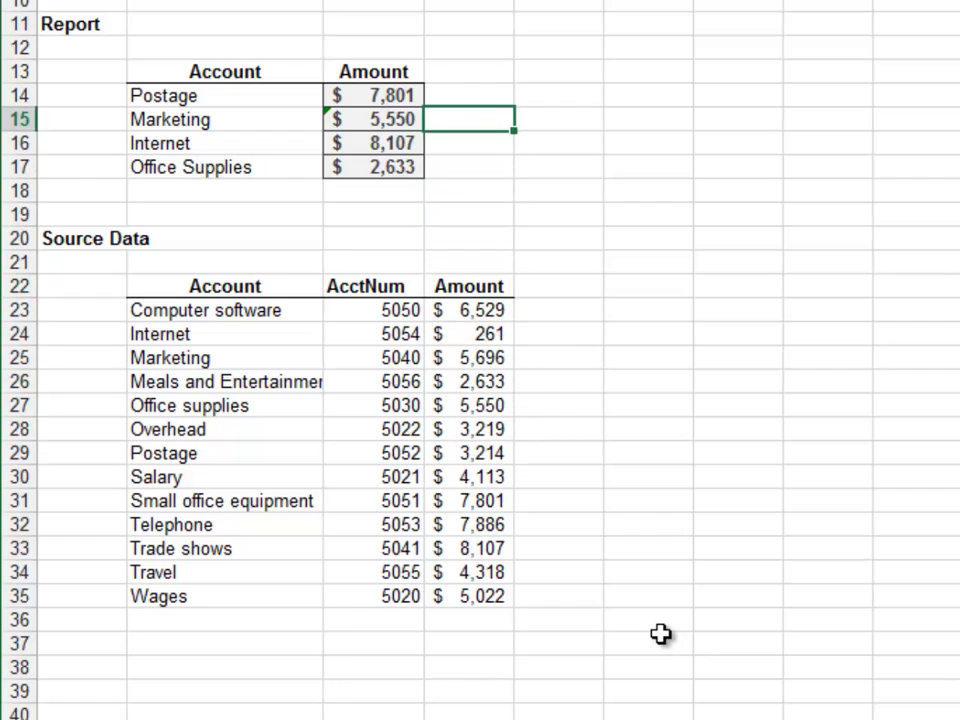
key(Left)
key(Up)
key(F2)
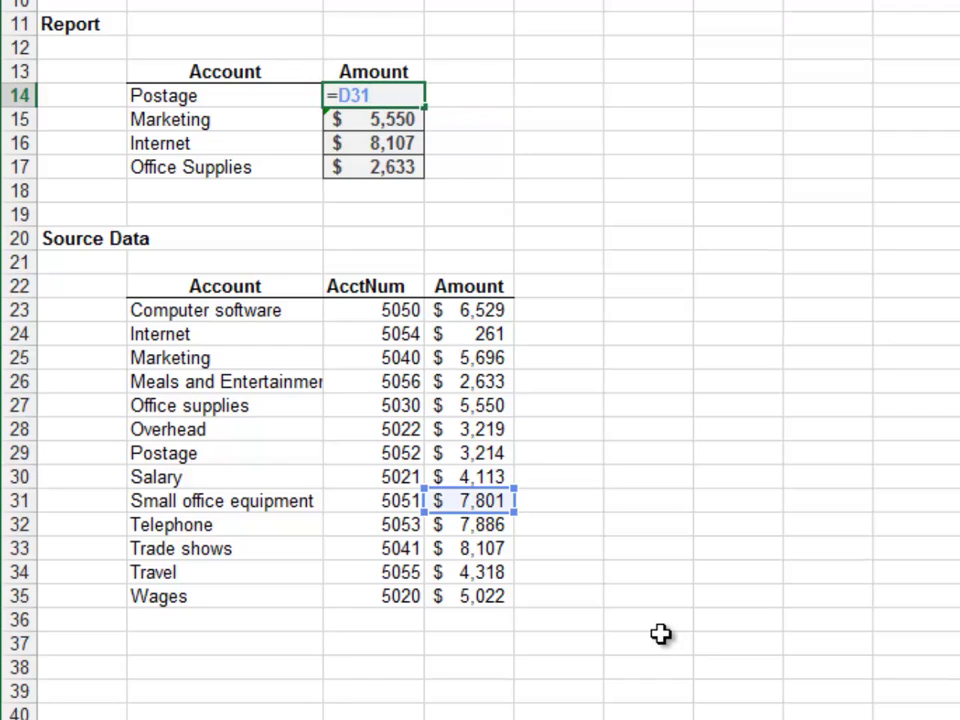
key(Return)
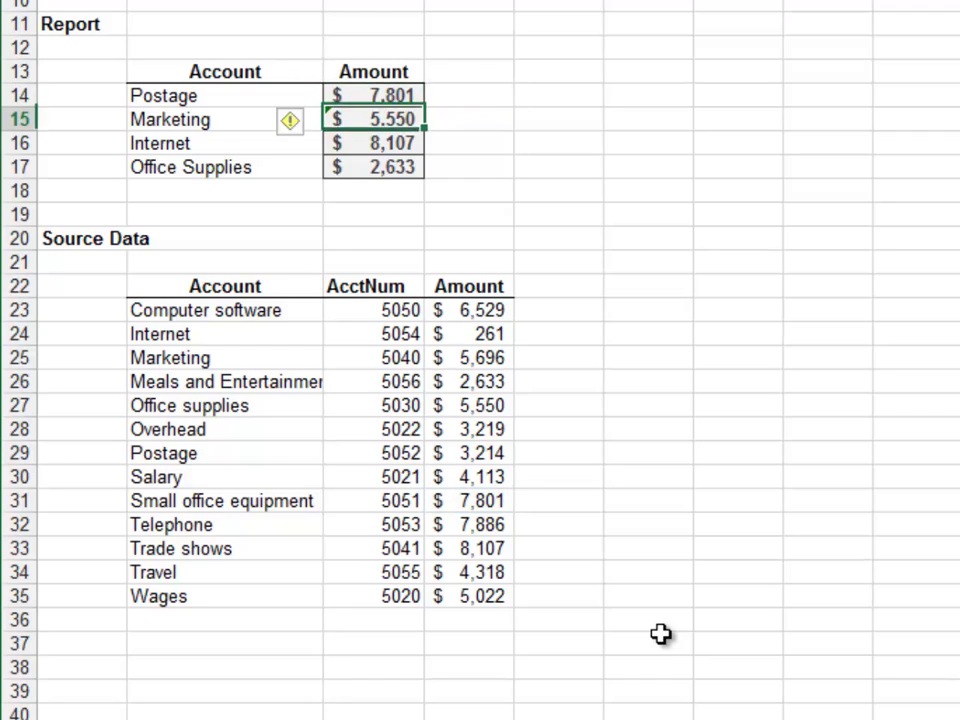
key(F2)
key(Return)
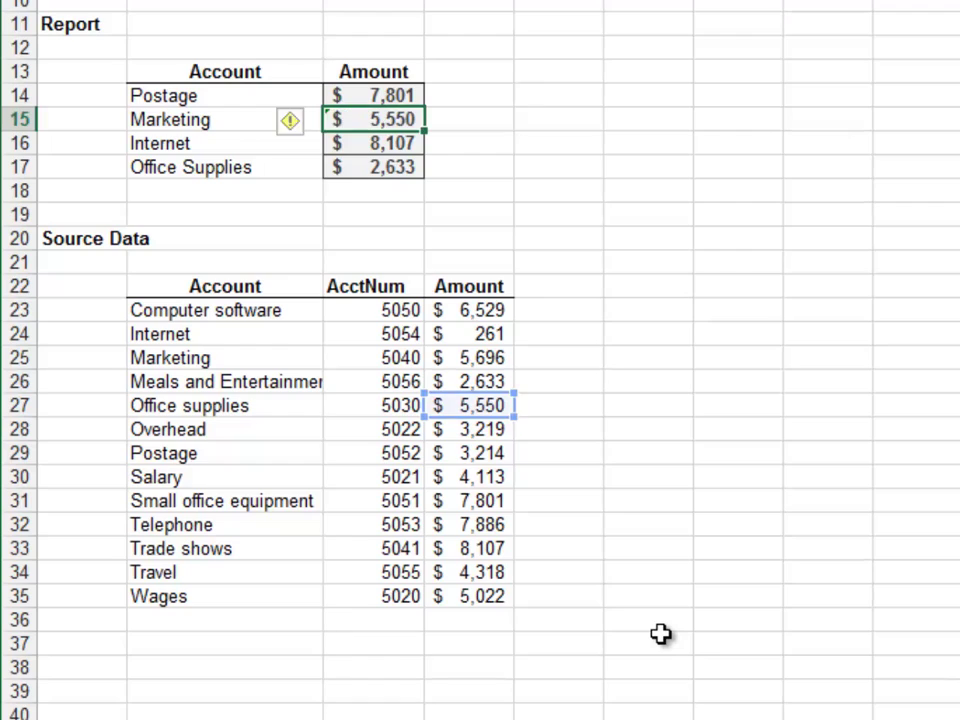
key(F2)
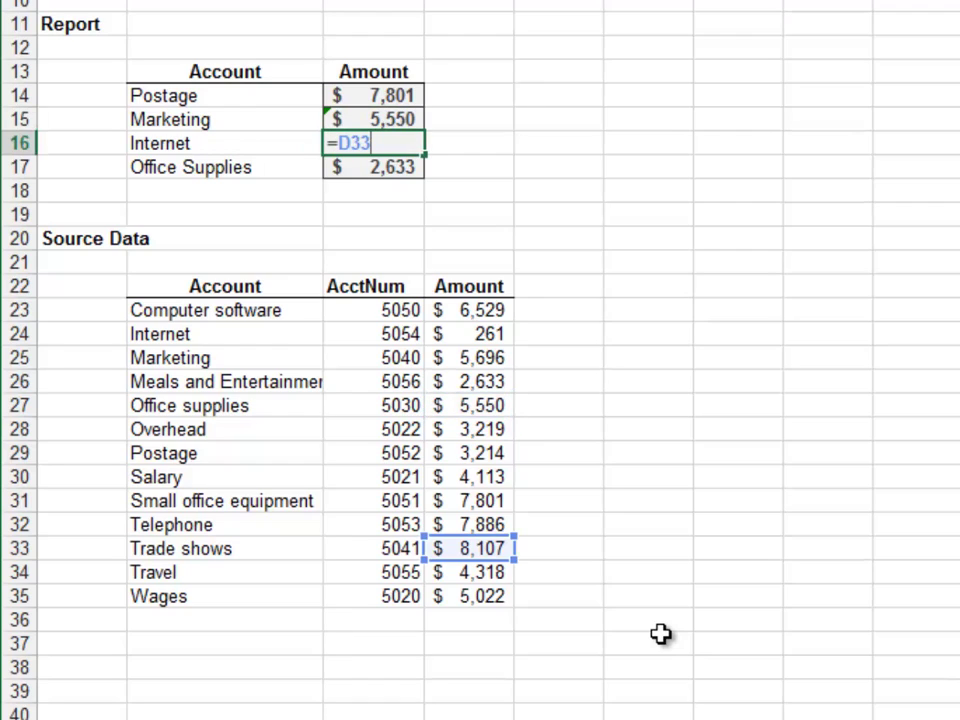
key(Return)
key(F2)
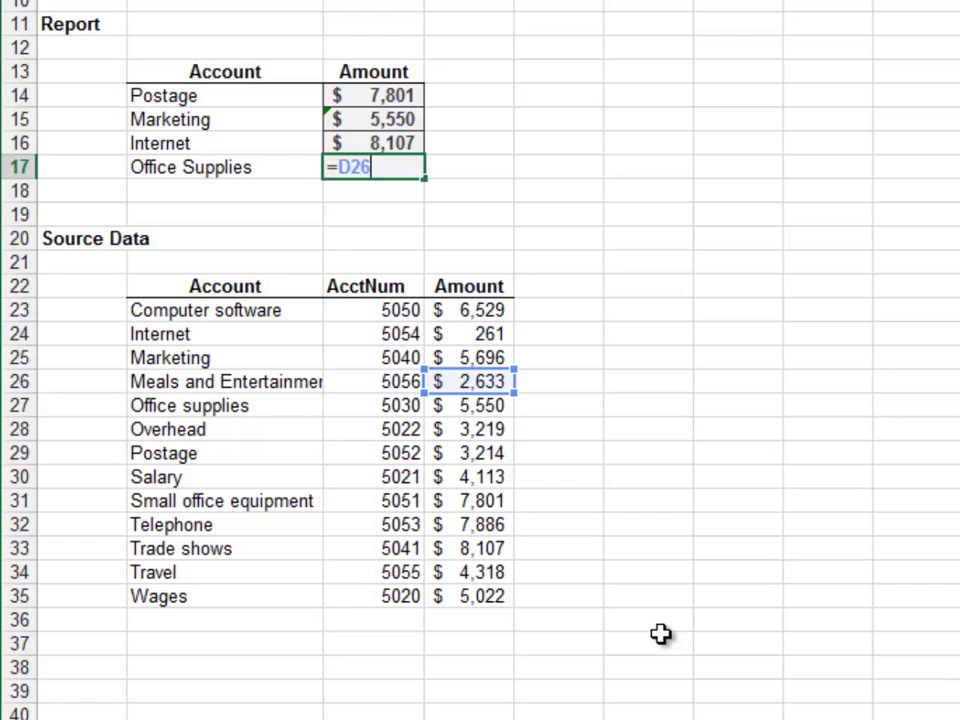
key(Return)
key(Return)
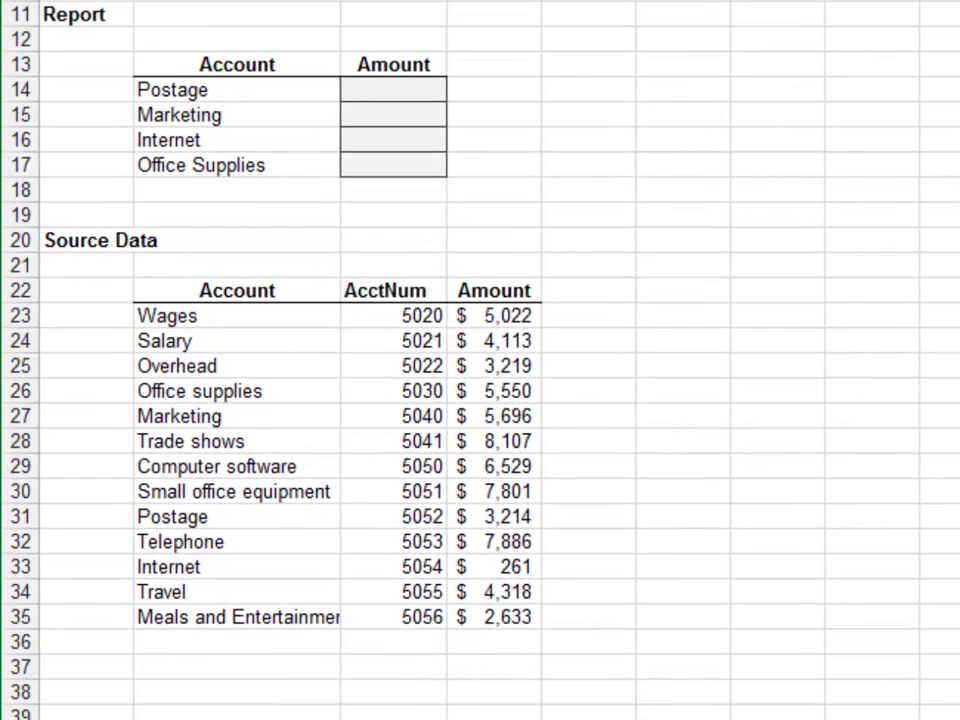
Step: Begin a VLOOKUP formula in the empty Postage amount cell C14 with B14 as the lookup value
click(393, 89)
text(=vl)
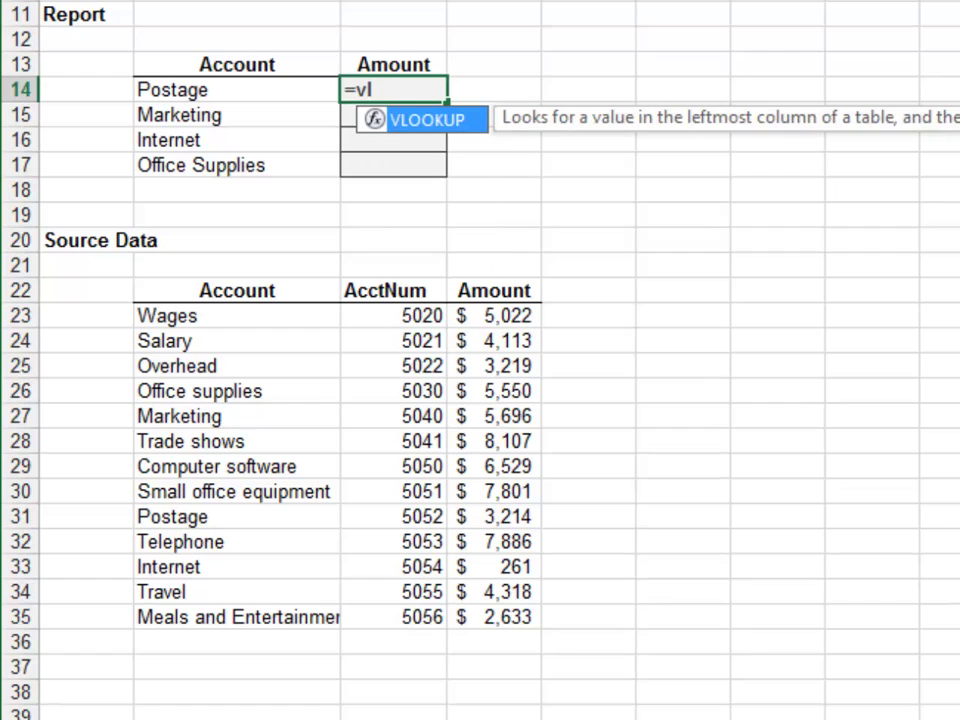
key(Tab)
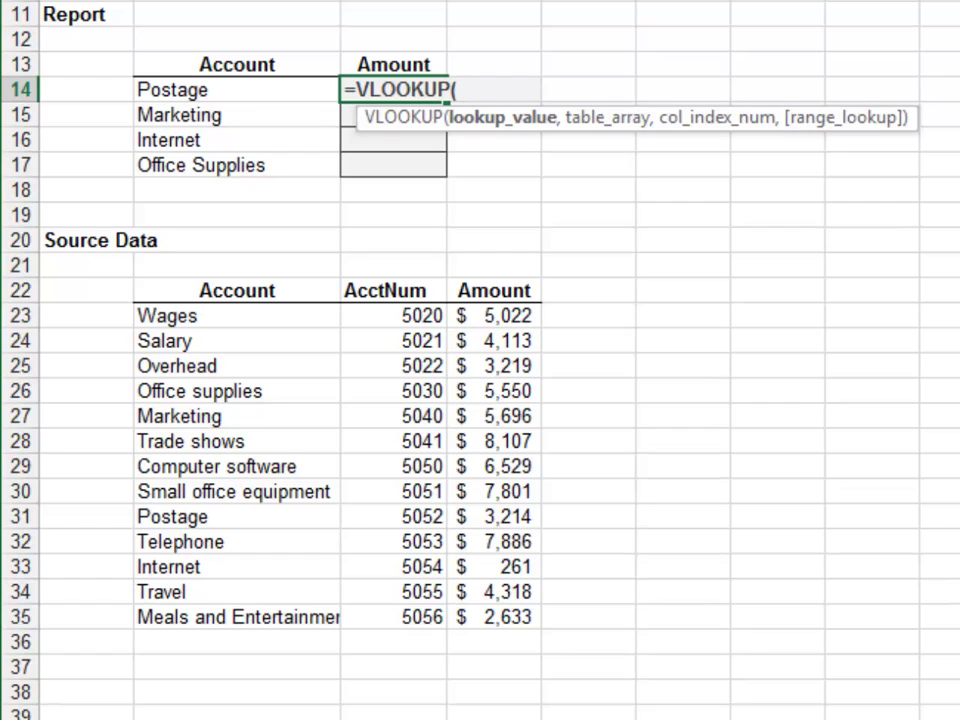
click(237, 89)
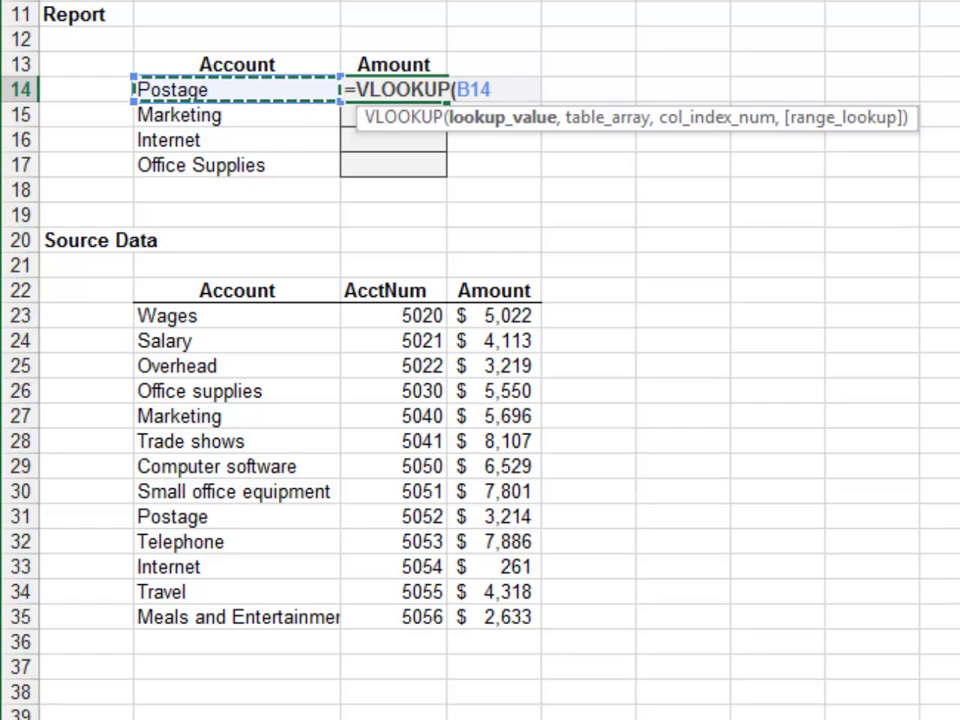
Step: Set the VLOOKUP's table array to the whole source data table with headers, as the absolute range $B$22:$D$35
text(,)
key(Down)
key(Down)
key(Down)
key(Down)
key(Down)
key(Down)
key(Down)
key(Down)
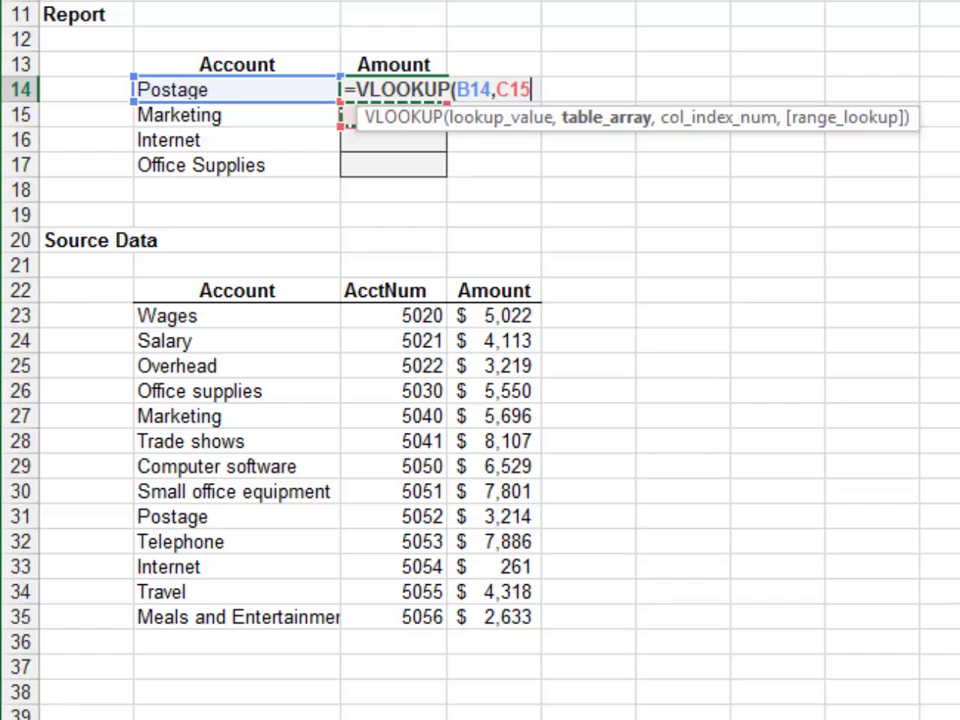
key(Left)
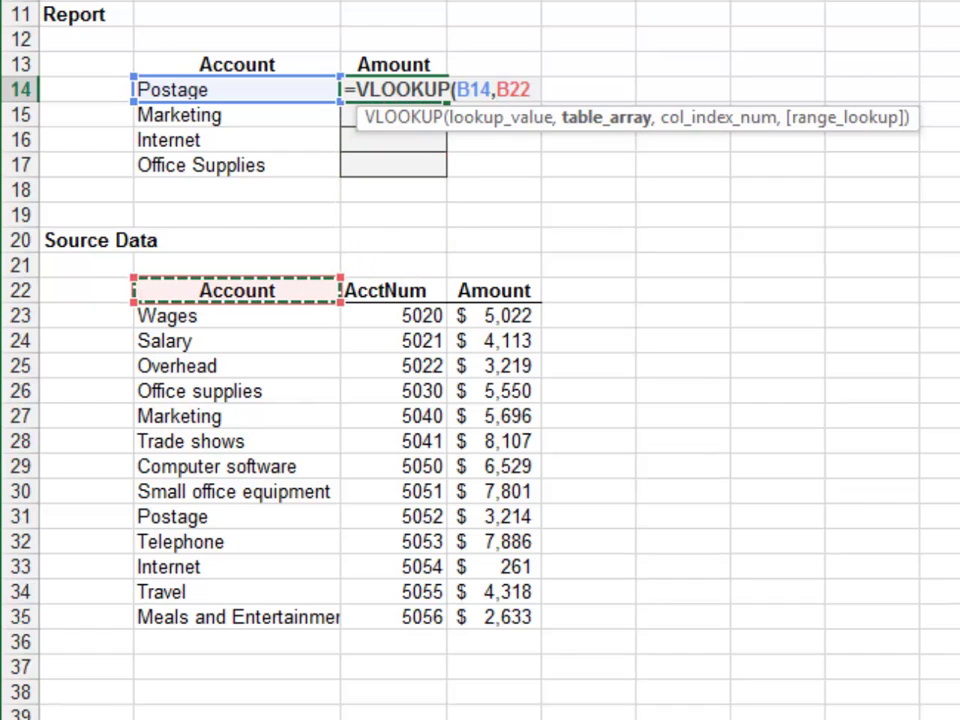
key(ctrl+shift+Right)
key(ctrl+shift+Down)
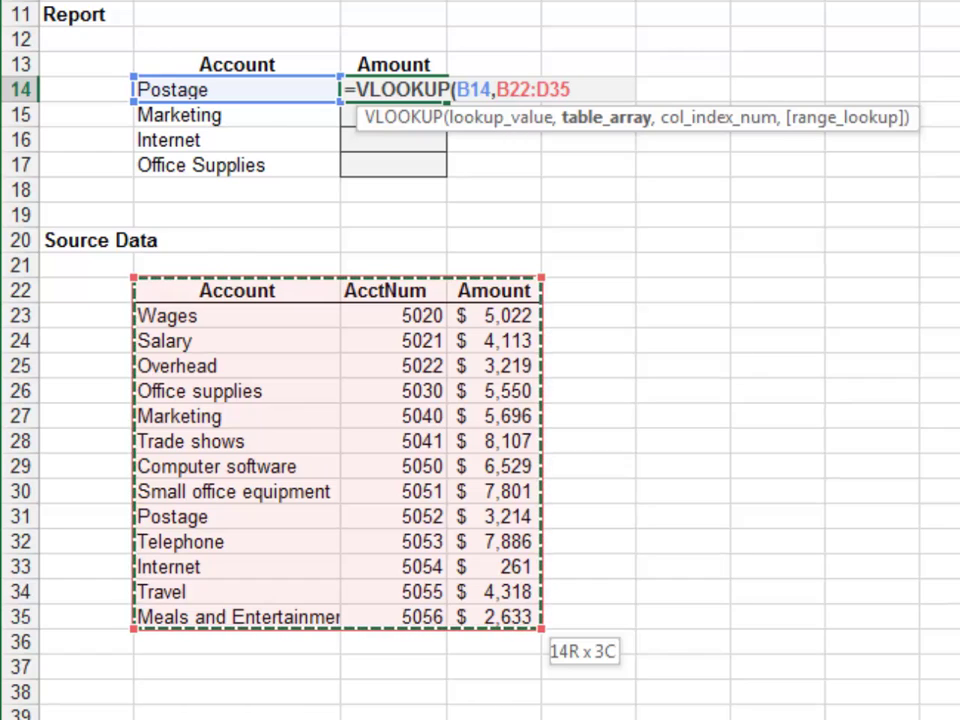
key(F4)
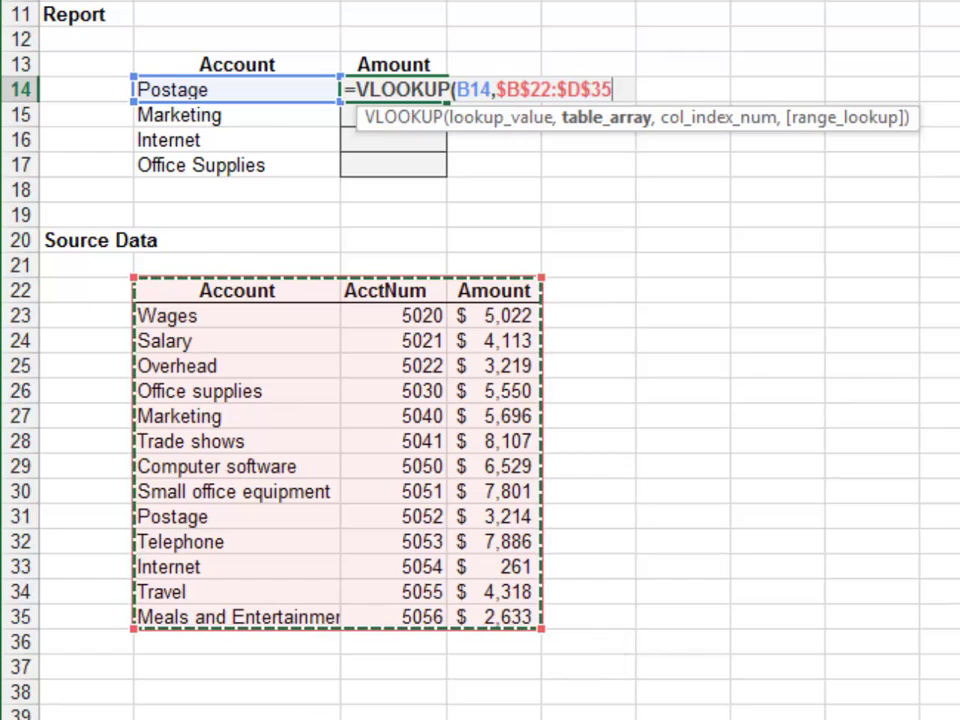
Step: Complete the Postage VLOOKUP with column index 3 and FALSE for an exact match
text(,)
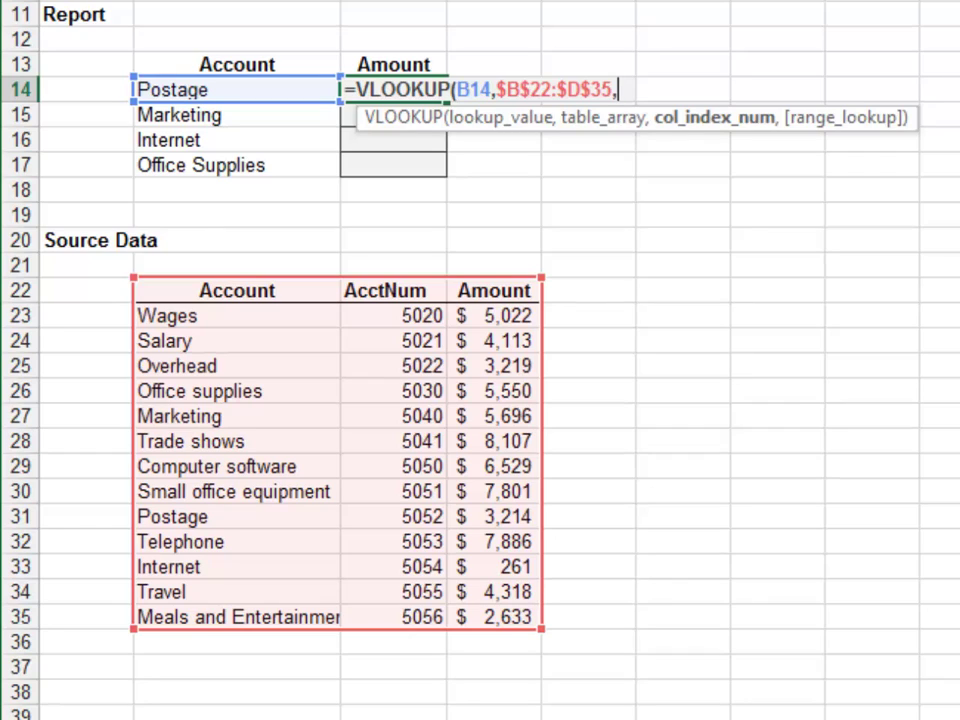
text(3,)
key(Down)
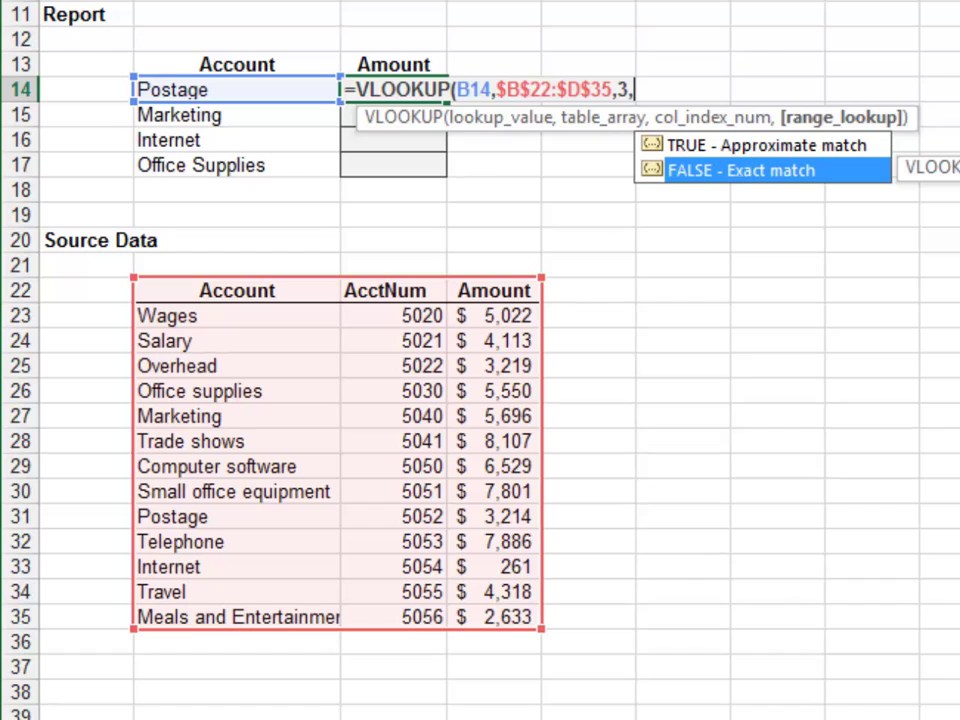
key(Tab)
text())
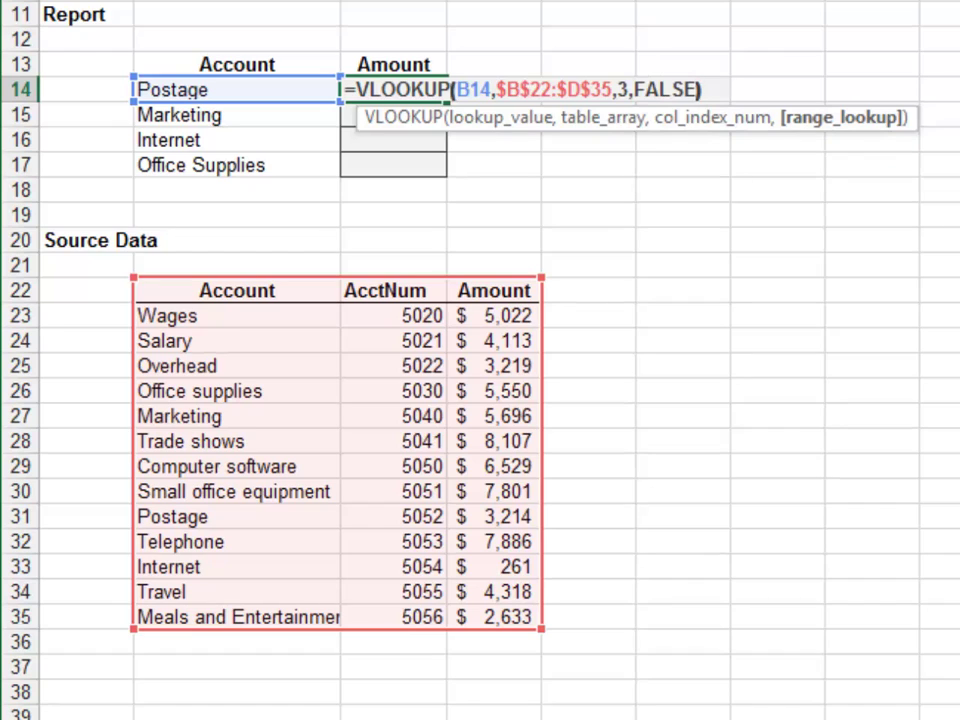
key(Return)
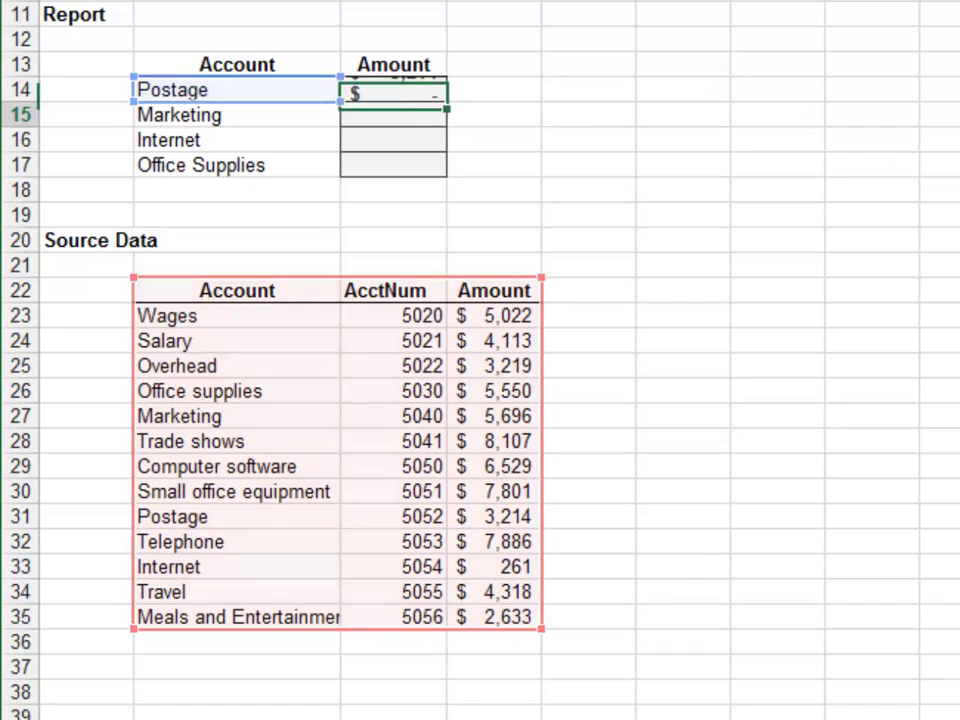
Step: Fill the Postage VLOOKUP formula down through the Office Supplies amount in C17
click(393, 89)
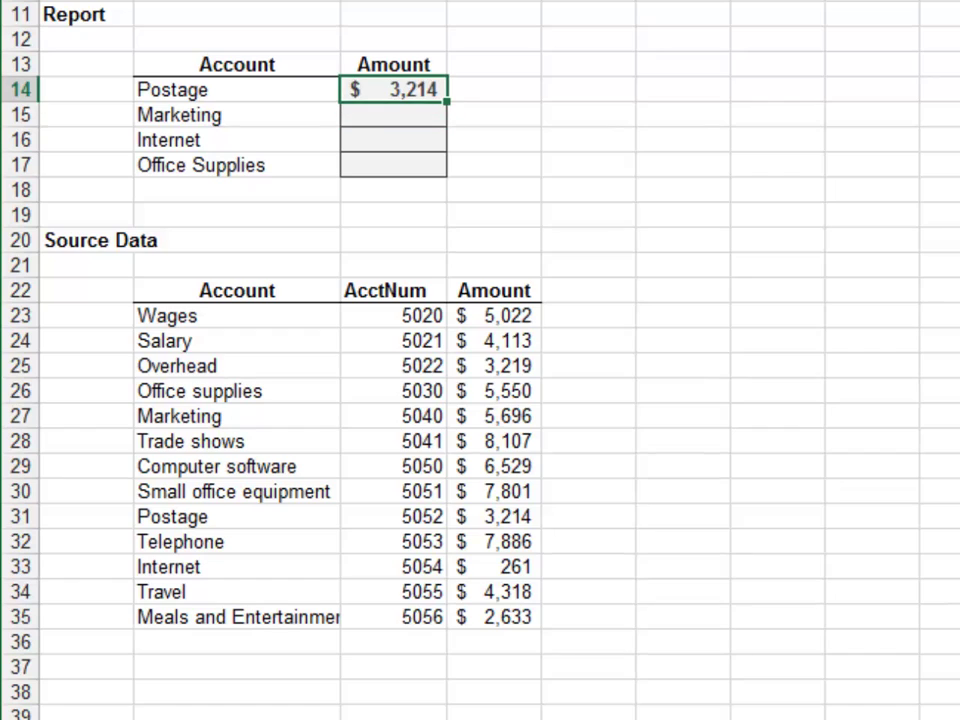
double_click(446, 106)
click(525, 97)
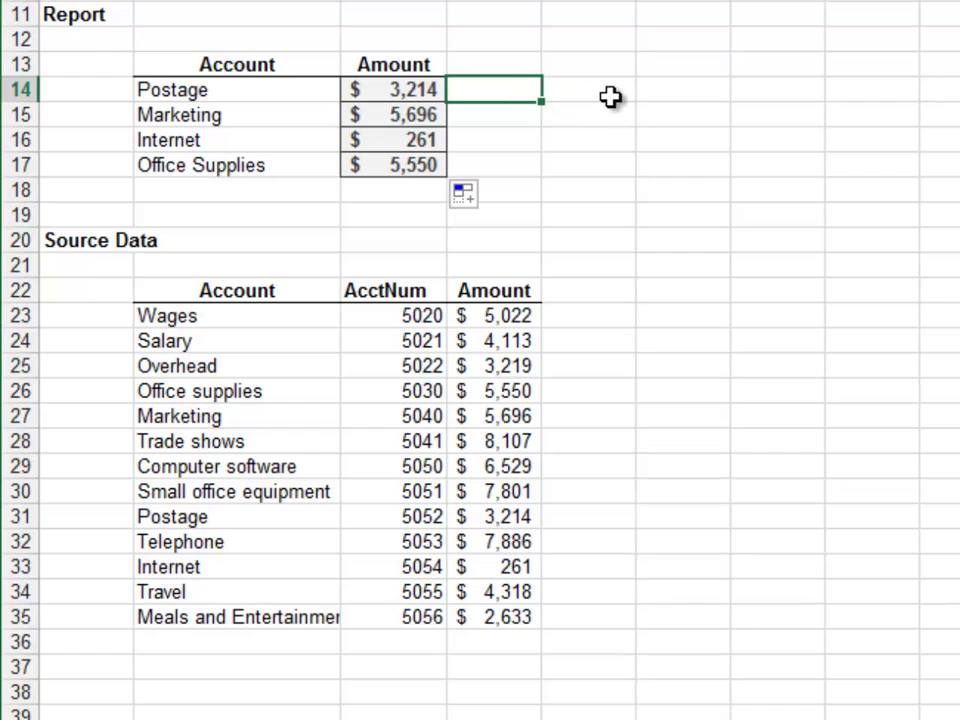
Step: Sort the source data table by its Account column from A to Z
click(261, 285)
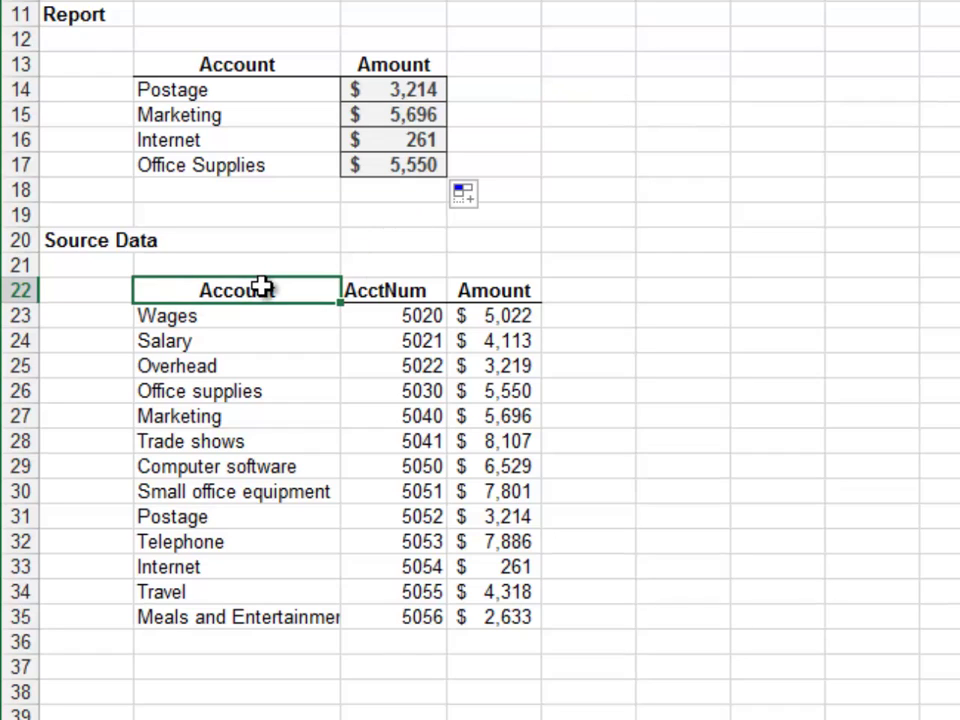
right_click(261, 285)
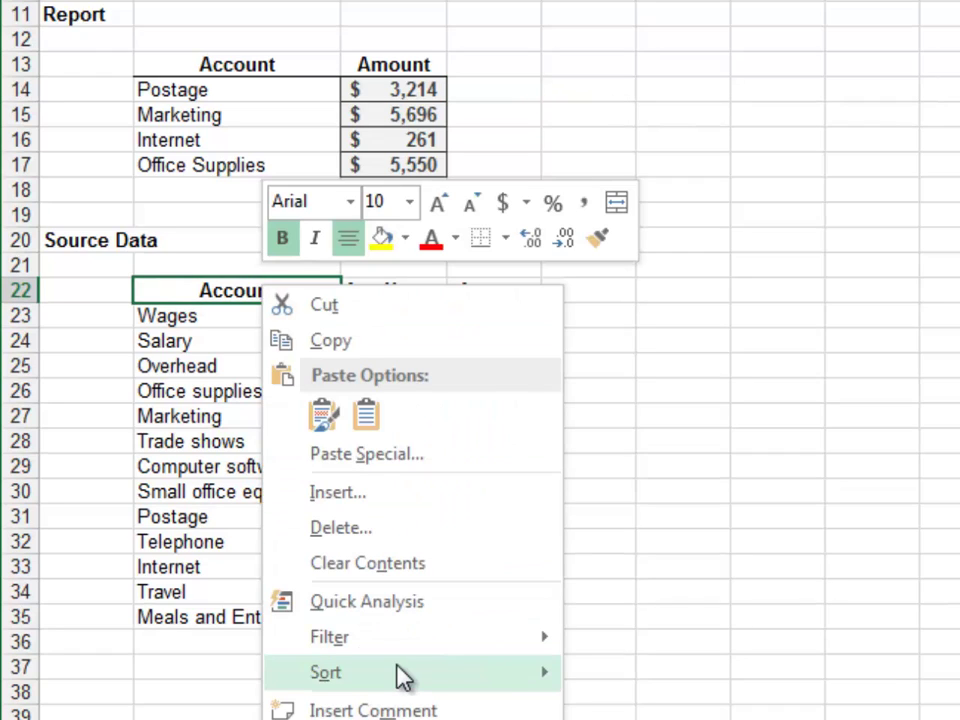
mouse_move(540, 676)
click(648, 682)
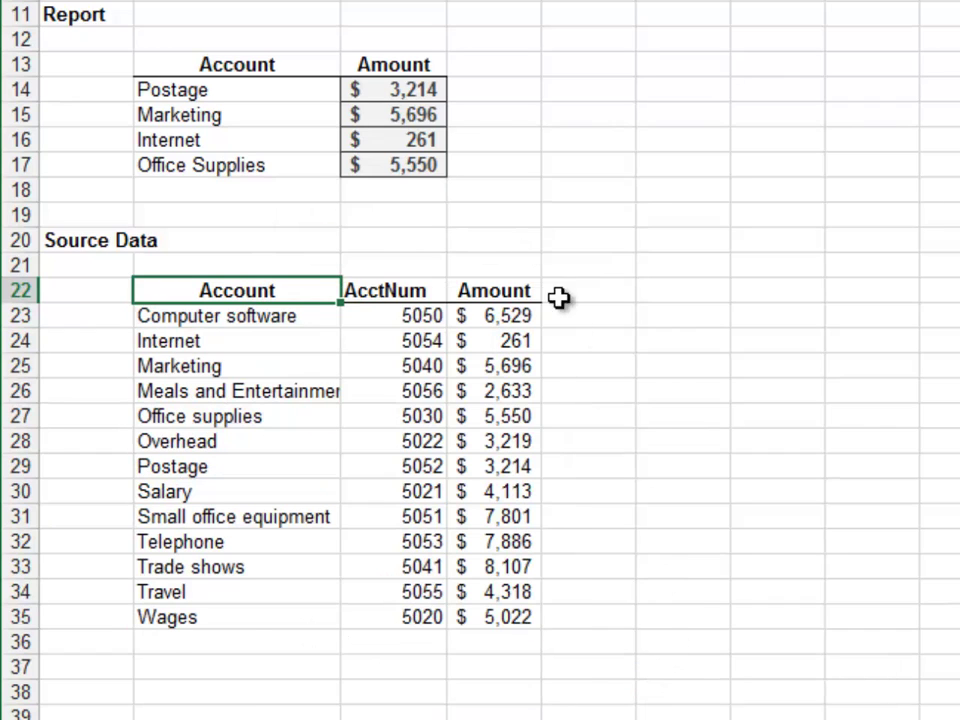
Step: Check the VLOOKUP formulas in the report's Amount cells C14 through C17 against the sorted source data
click(431, 94)
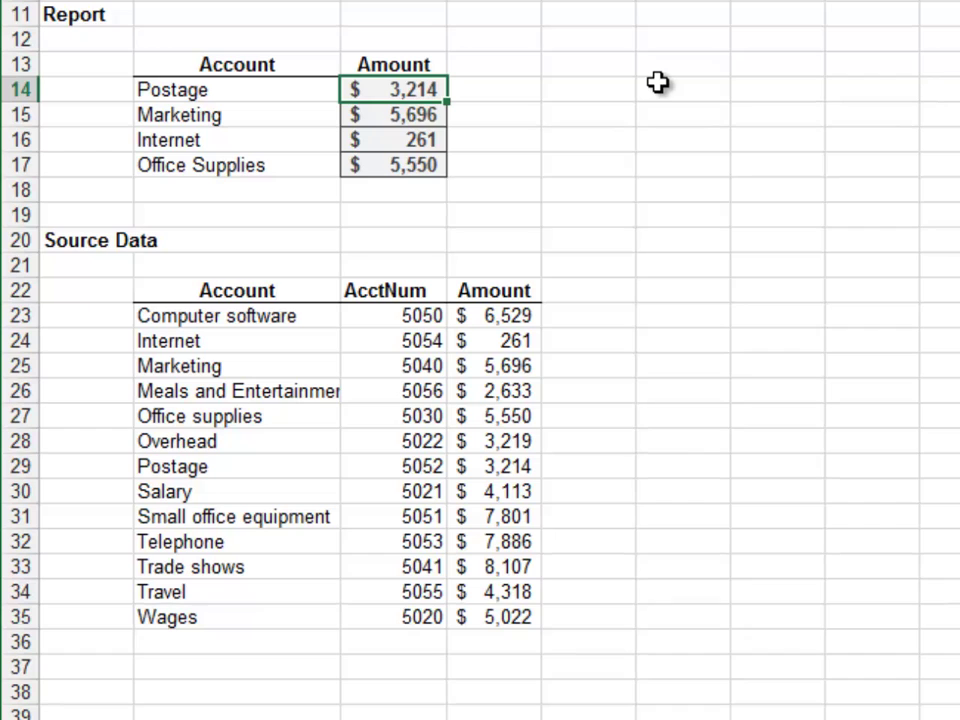
key(F2)
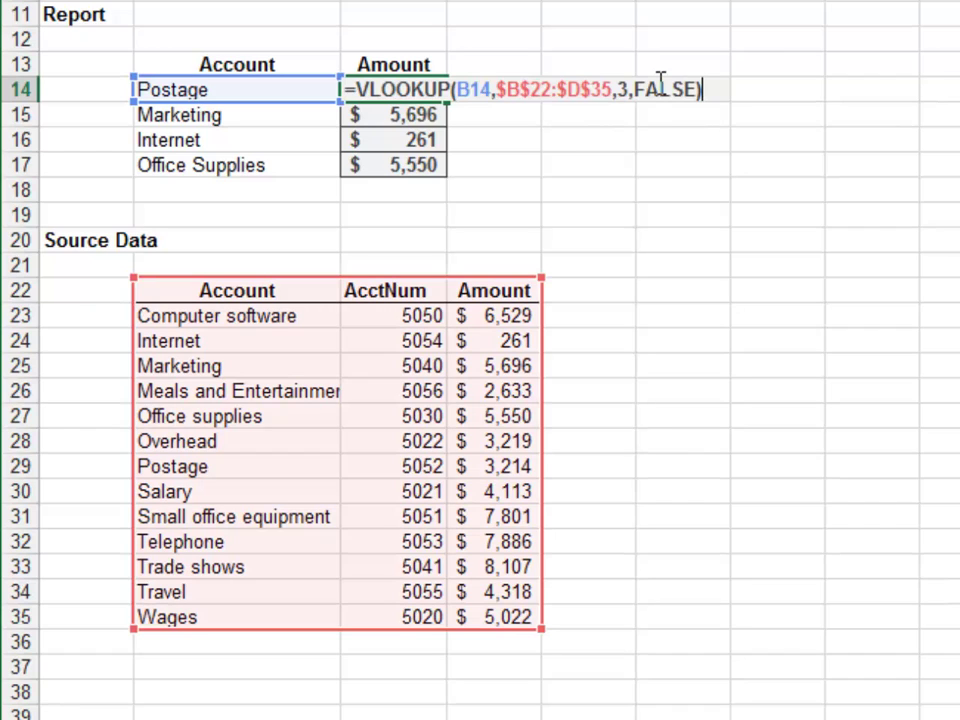
key(Return)
key(F2)
key(Escape)
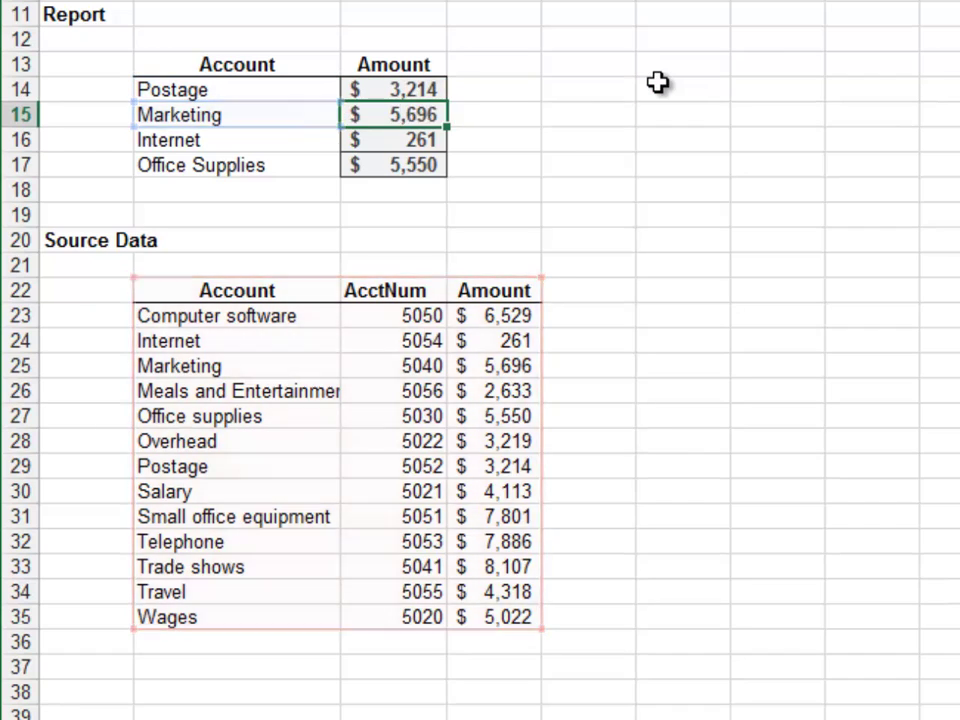
key(Down)
key(F2)
key(Return)
key(F2)
key(Escape)
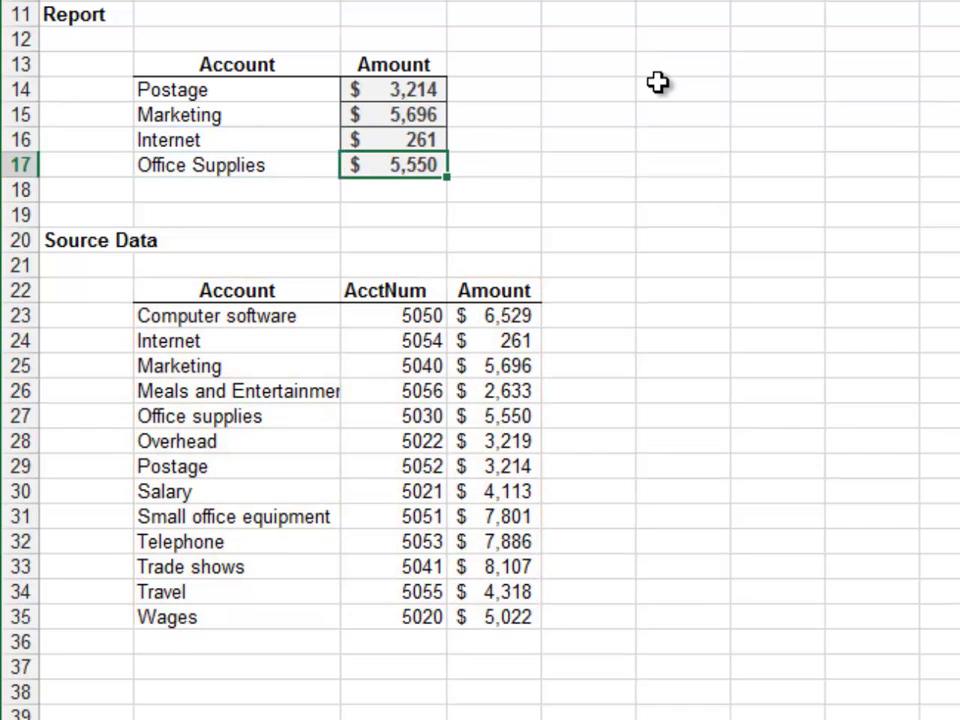
key(Down)
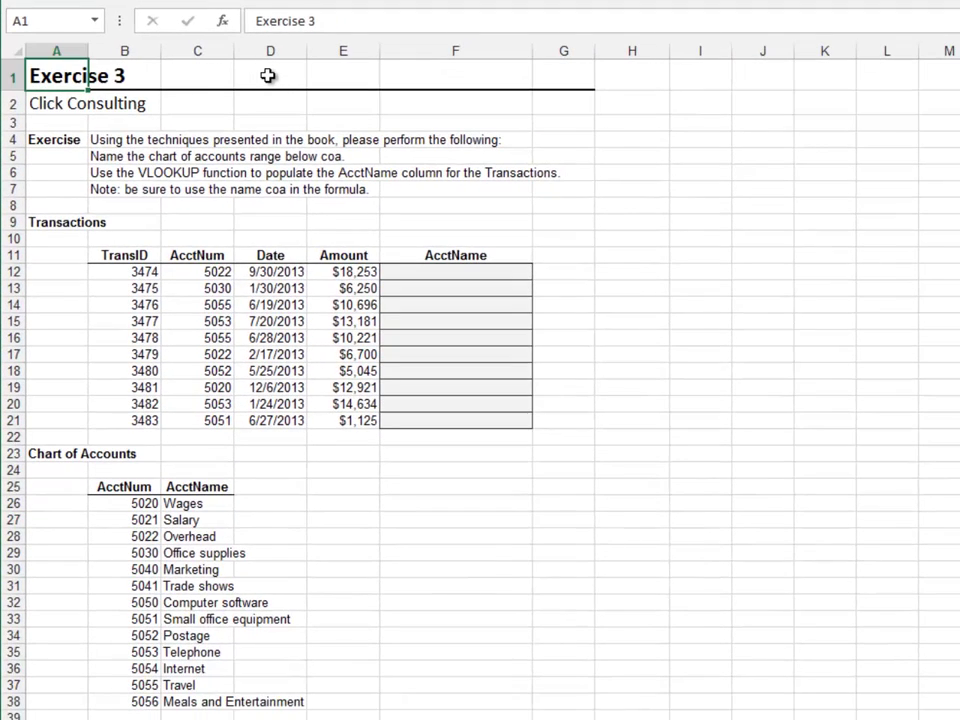
key(Right)
key(Right)
key(Right)
key(Right)
key(Right)
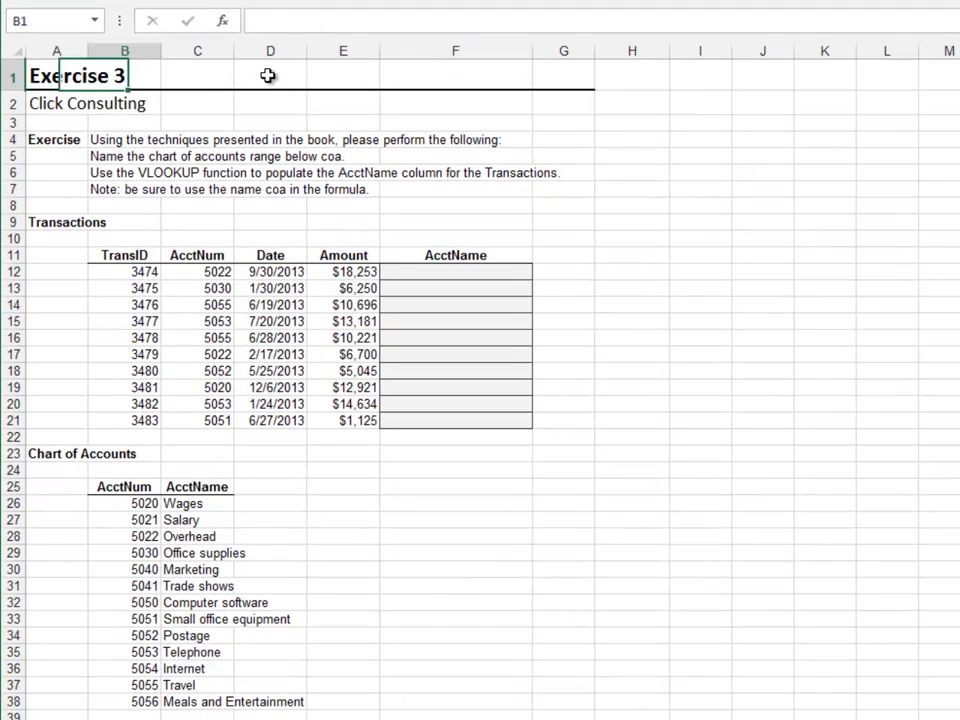
key(ctrl+Down)
key(Down)
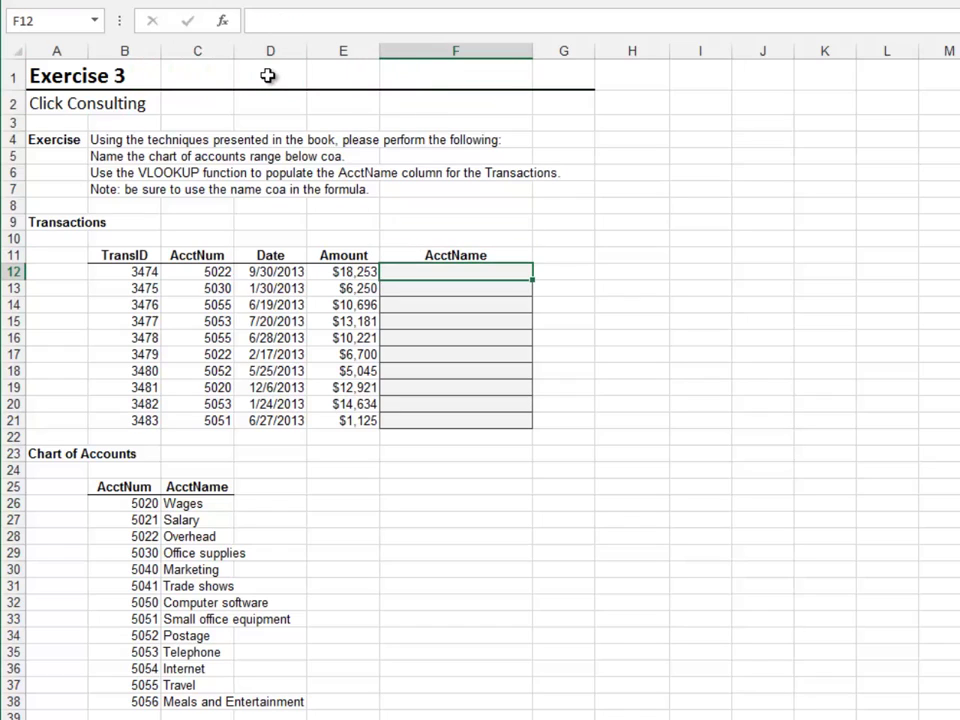
Step: On the Exercise 3 sheet, name the chart of accounts data range B26:C38, without its headers, coa
key(ctrl+Left)
key(ctrl+Left)
key(ctrl+Down)
key(ctrl+Down)
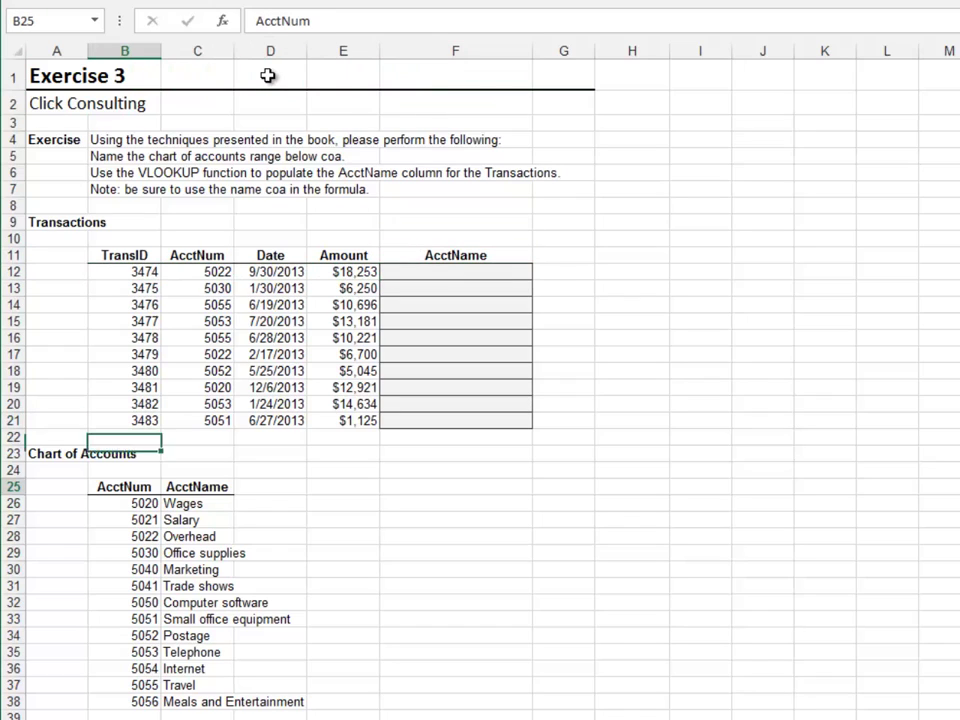
key(Down)
key(shift+Right)
key(ctrl+shift+Down)
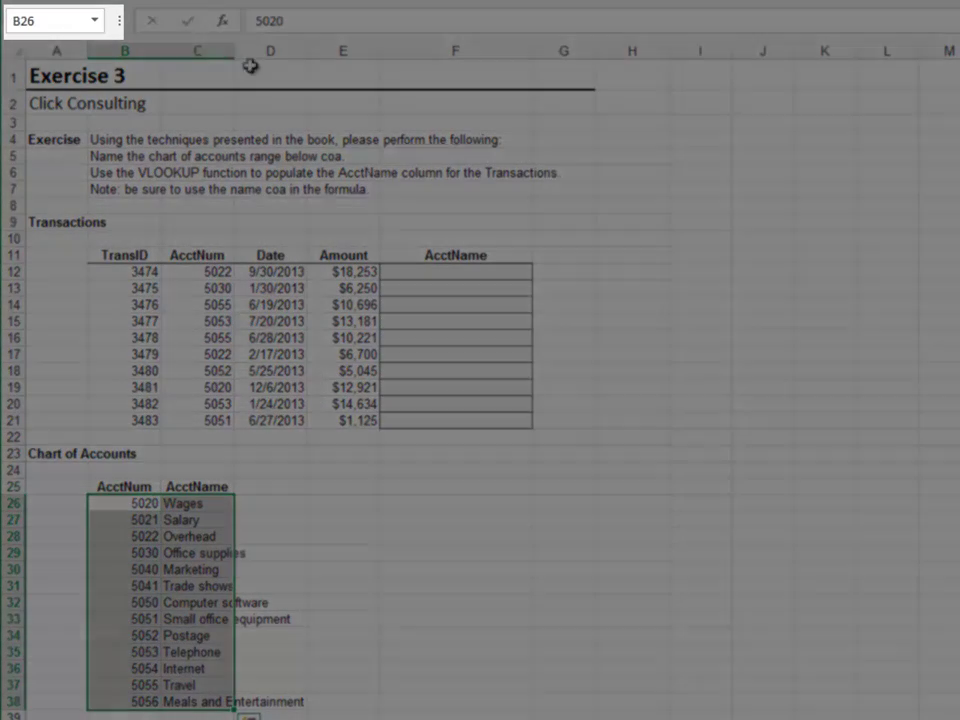
click(64, 17)
text(co)
key(Escape)
text(coa)
key(Return)
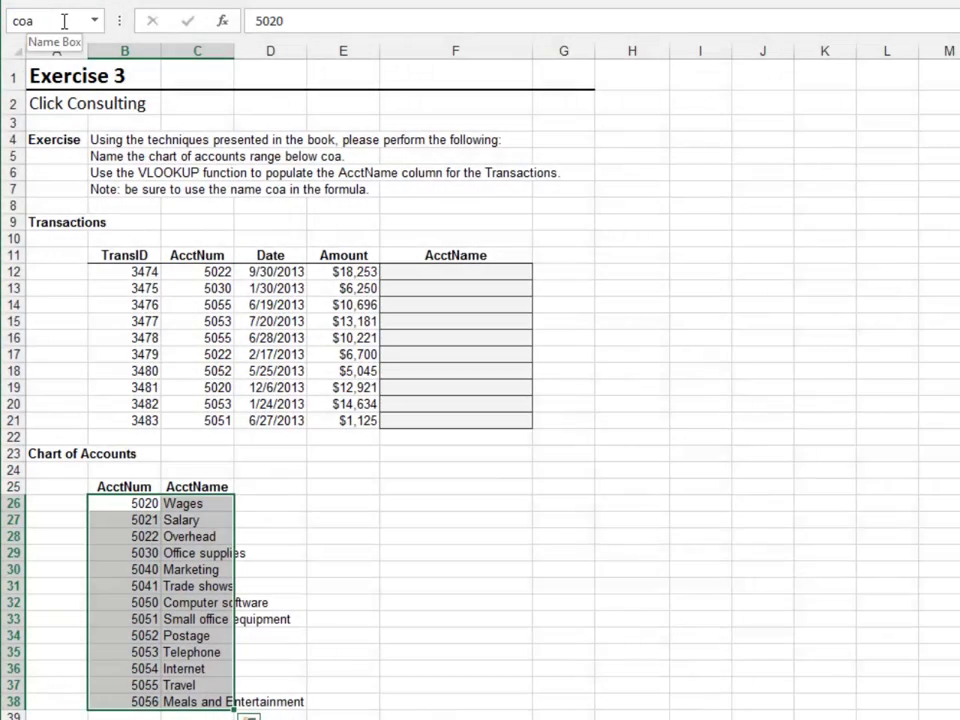
Step: Begin a VLOOKUP formula in the first AcctName cell F12 with the account number in C12 as the lookup value
key(Up)
key(Up)
key(ctrl+Up)
key(ctrl+Up)
key(Right)
key(Right)
key(Right)
key(Right)
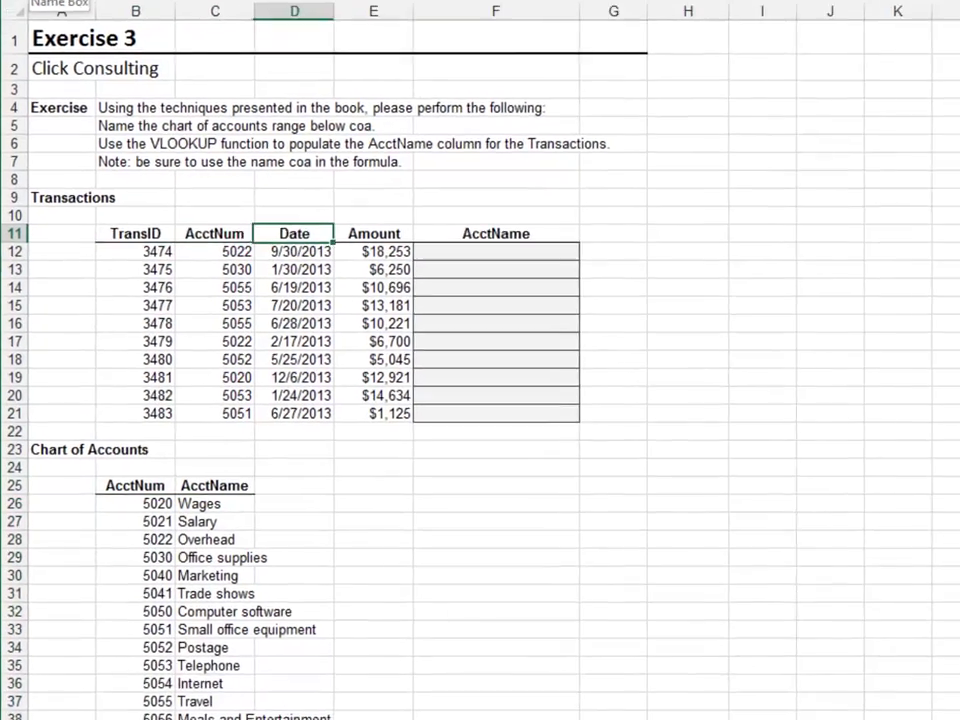
key(Down)
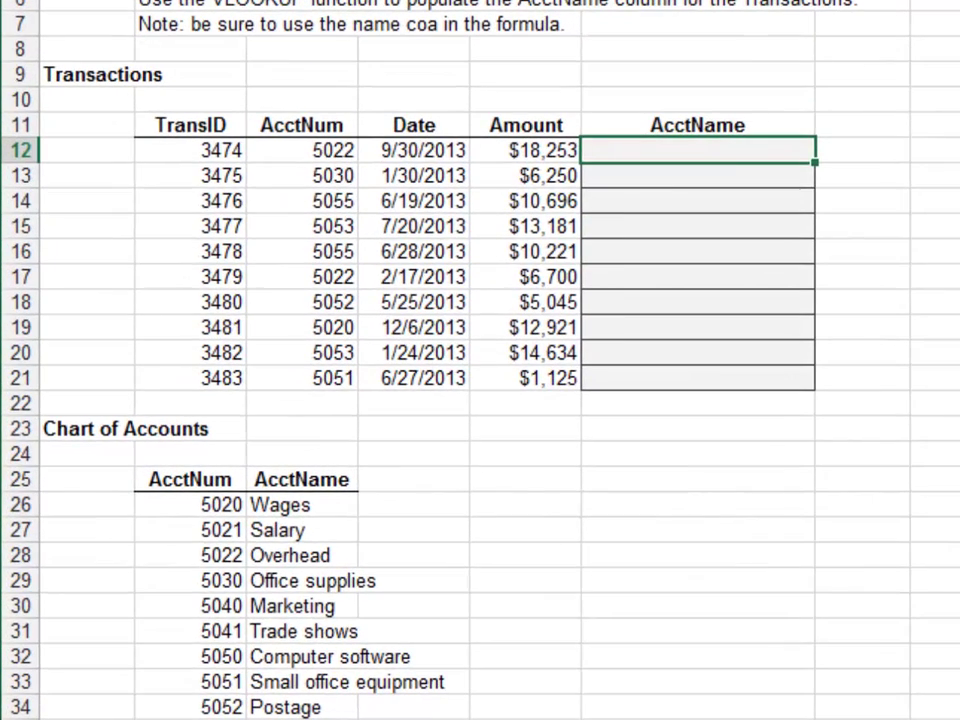
text(=vl)
key(Tab)
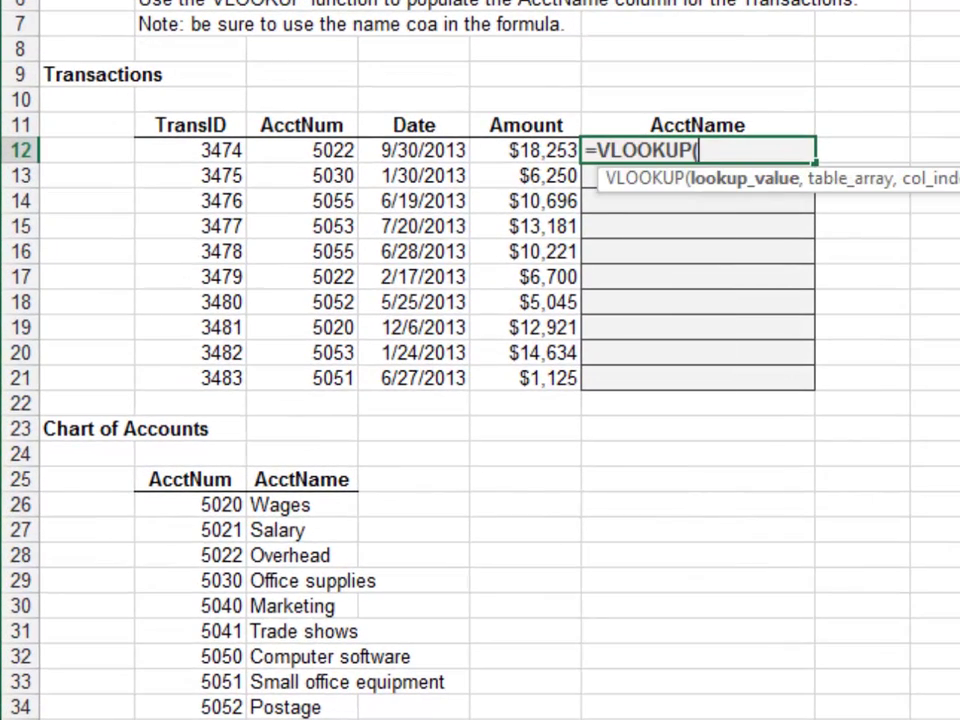
key(Left)
key(Left)
key(Left)
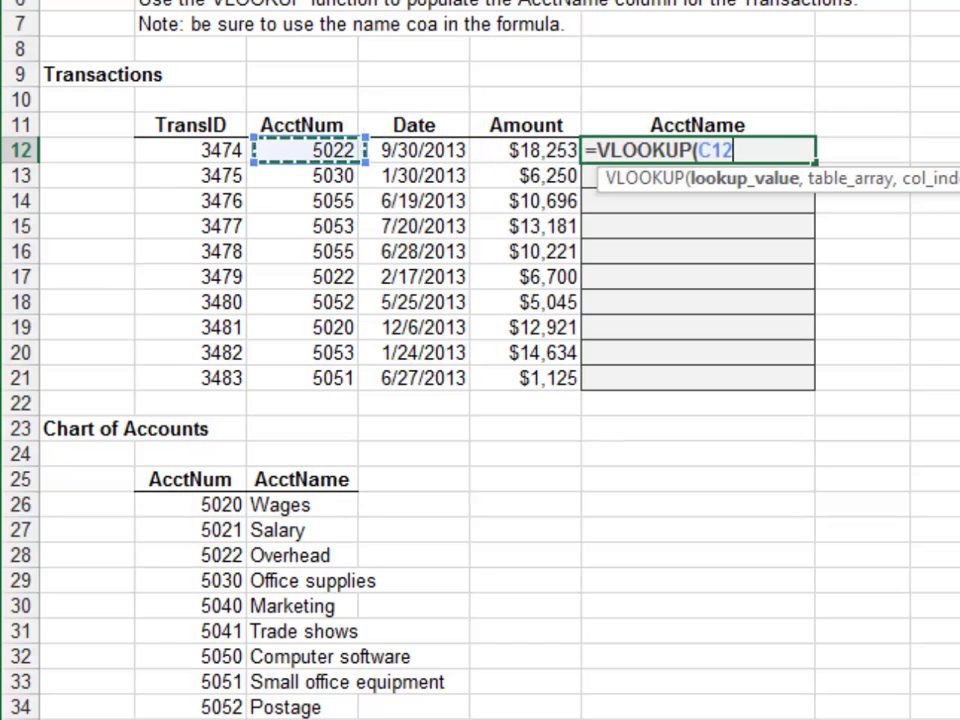
text(,)
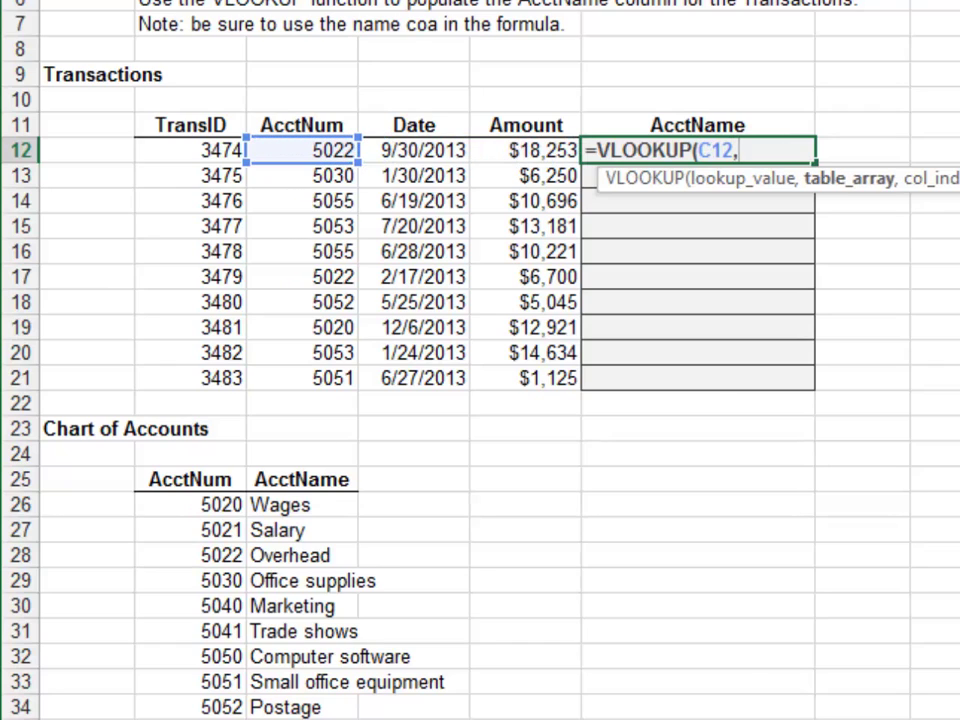
Step: Complete the VLOOKUP with the coa range, column index 2 and 0 for an exact match, and fill it down the AcctName column
text(coa)
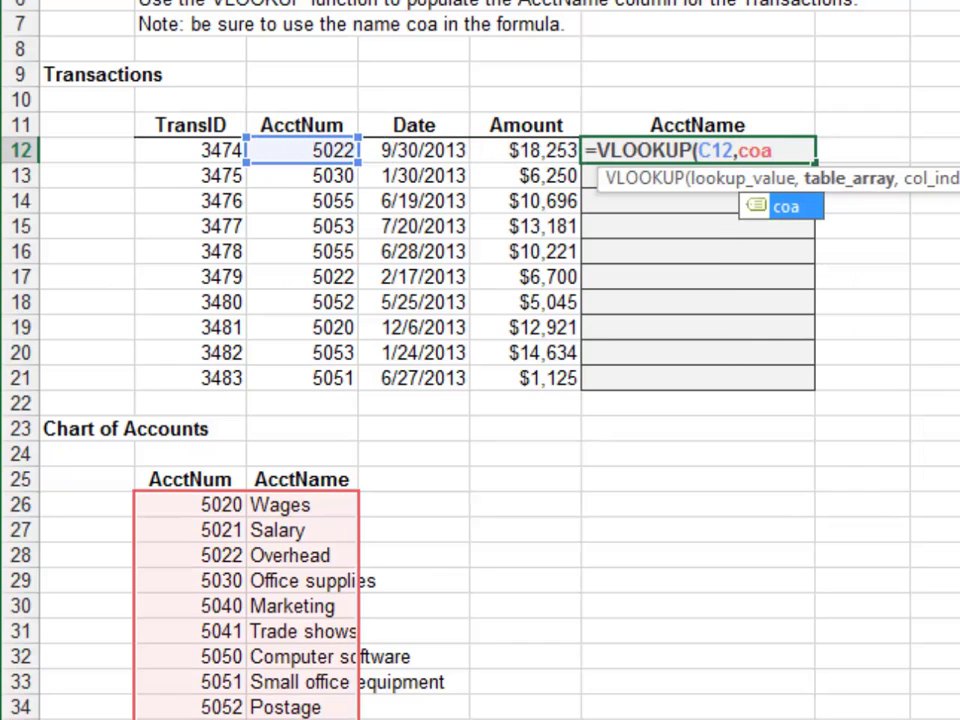
text(,2,)
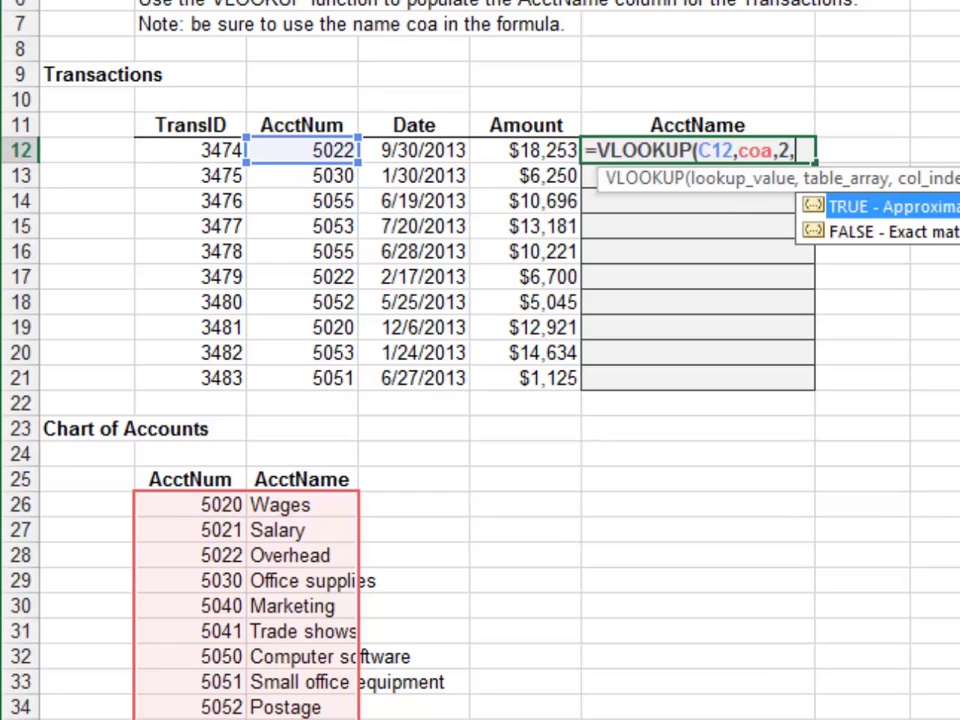
text(0))
key(Return)
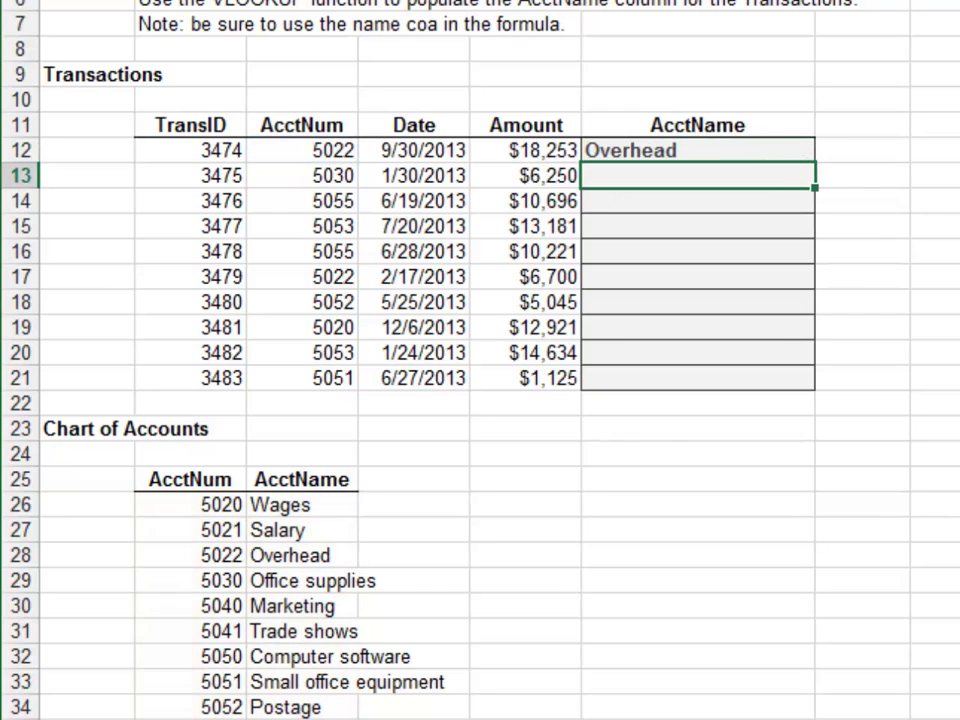
click(697, 150)
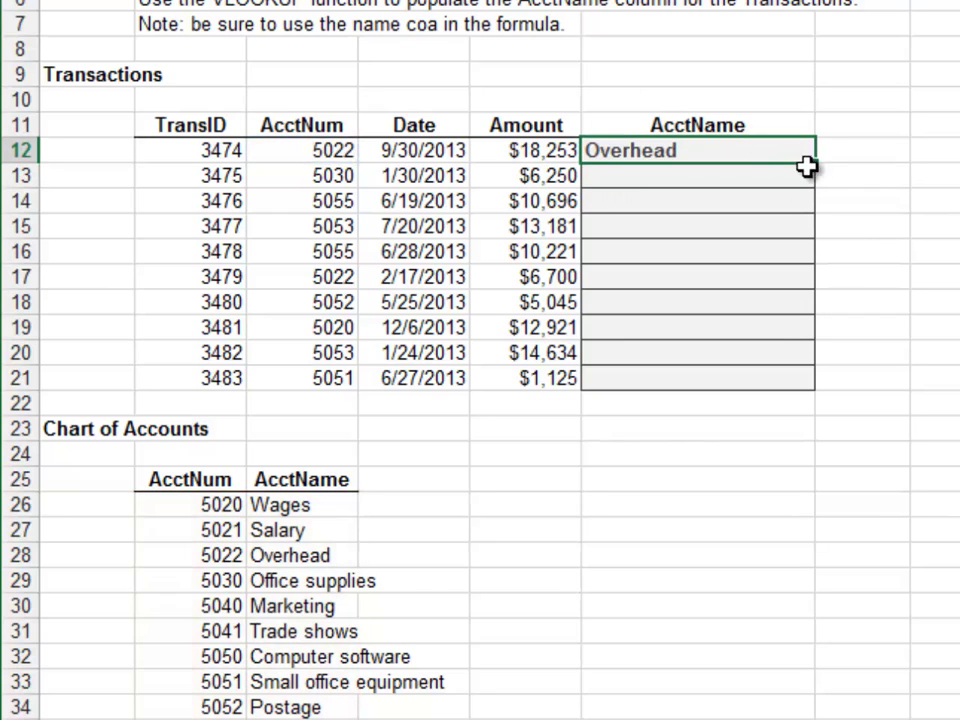
double_click(815, 162)
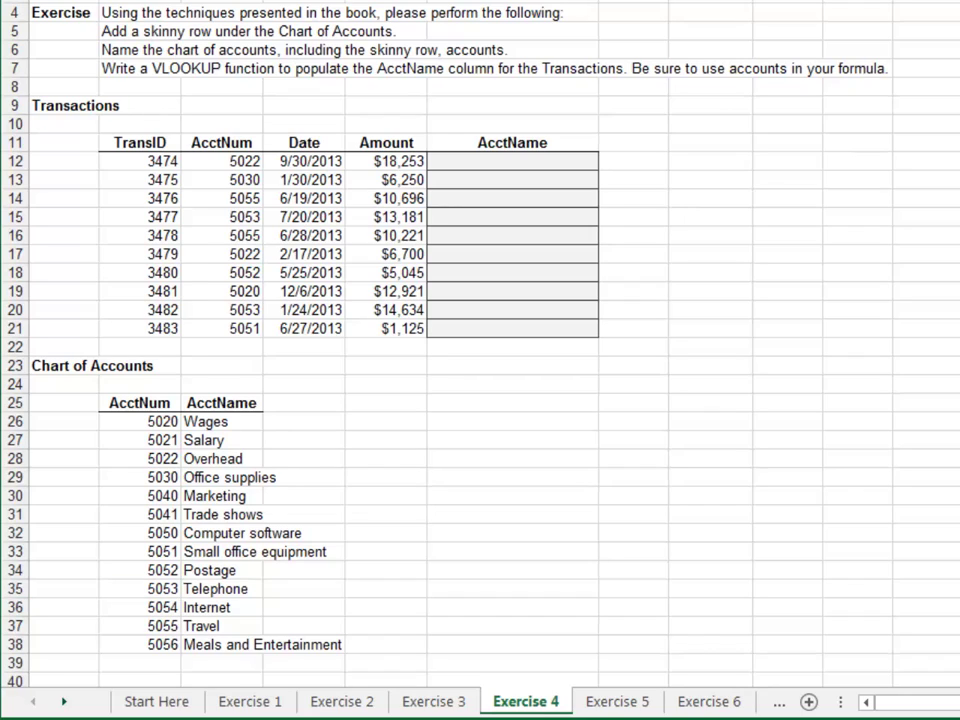
Step: On the Exercise 4 sheet, make a skinny row under the chart of accounts by setting row 39's height to 4
key(Down)
key(Down)
key(Down)
key(Down)
key(Down)
key(Down)
key(Down)
key(Down)
key(Down)
key(Down)
key(Down)
key(Down)
key(Down)
key(Down)
key(Down)
key(Down)
key(Down)
key(Down)
key(Down)
key(Down)
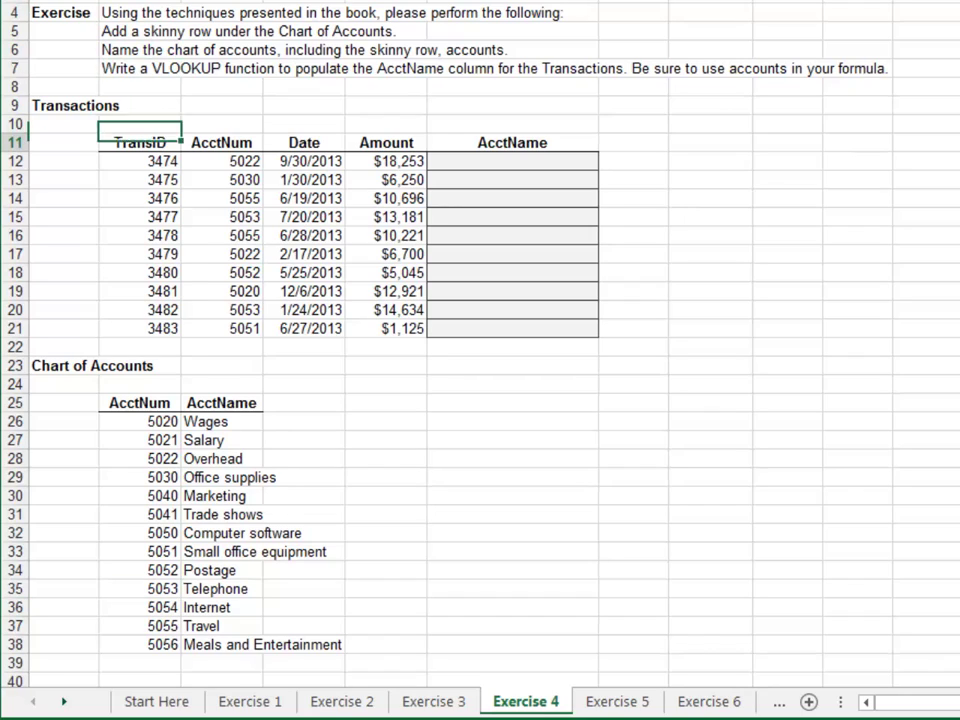
key(Down)
key(Down)
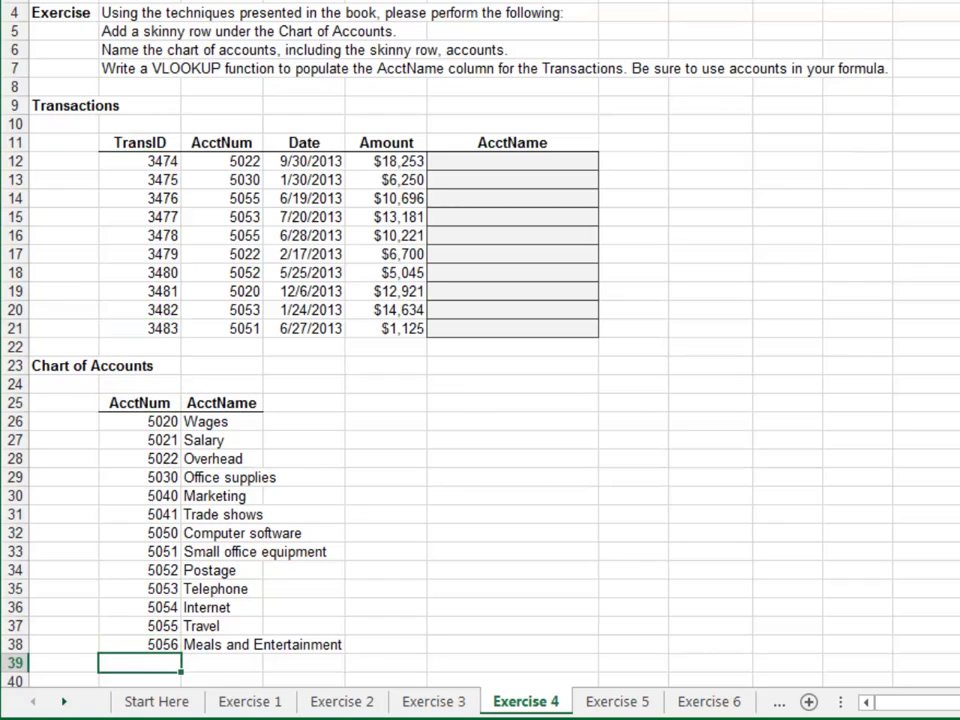
key(alt+h)
text(oh4)
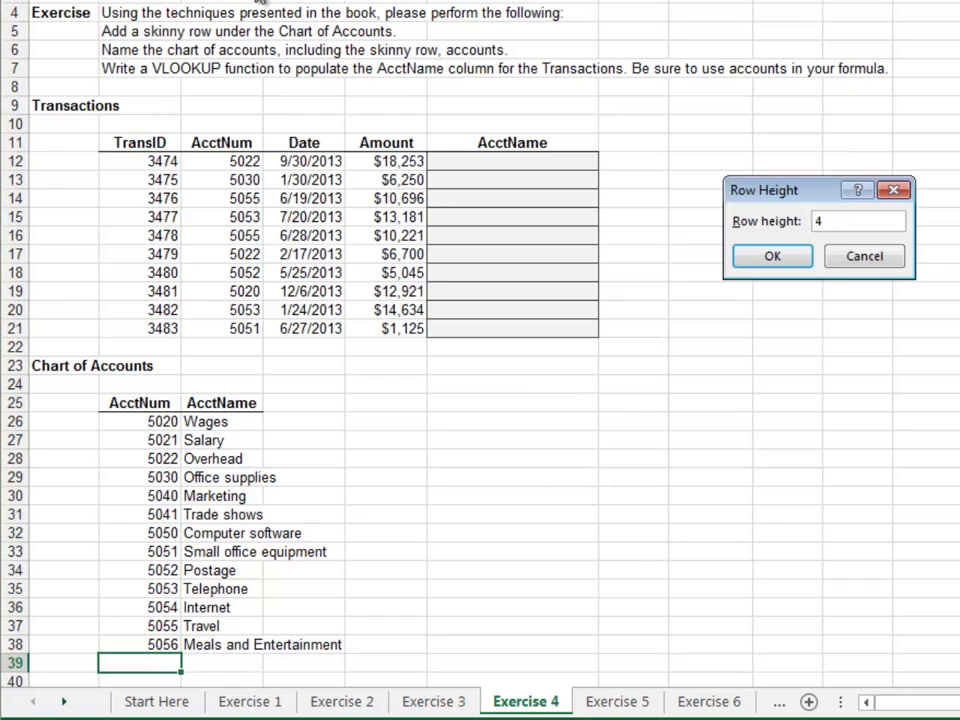
key(Return)
Step: Name the chart of accounts range accounts, covering the headers in row 25 through the skinny row 39 in columns B and C
key(Up)
key(Up)
key(Up)
key(Up)
key(Up)
key(Up)
key(Up)
key(Up)
key(Up)
key(Up)
key(Up)
key(Up)
key(Up)
key(Up)
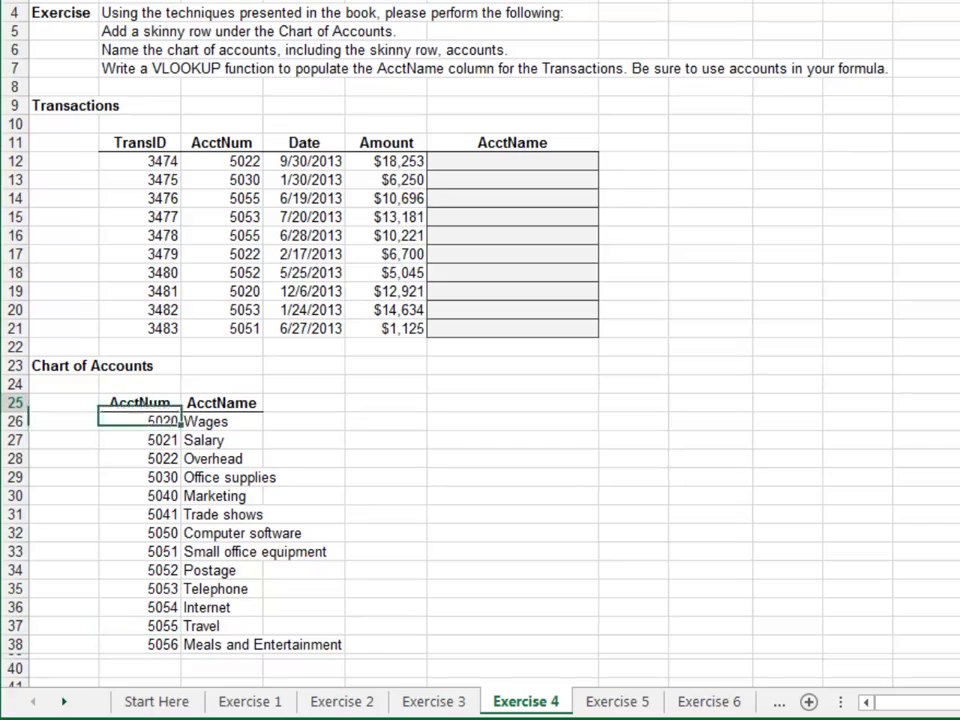
key(shift+Right)
key(ctrl+shift+Down)
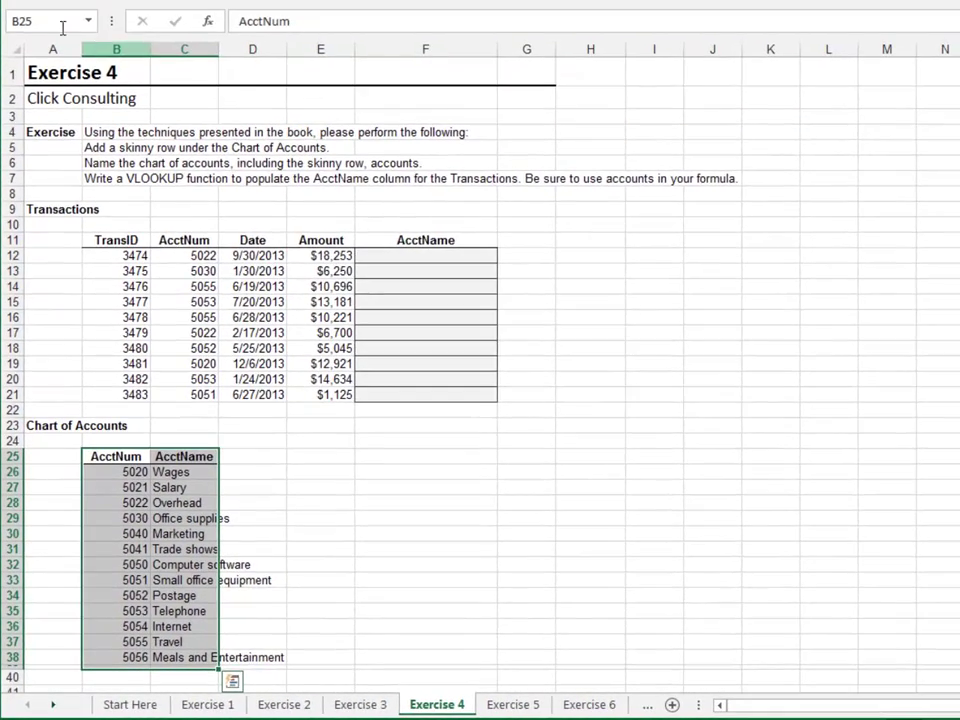
click(28, 21)
text(accounts)
key(Return)
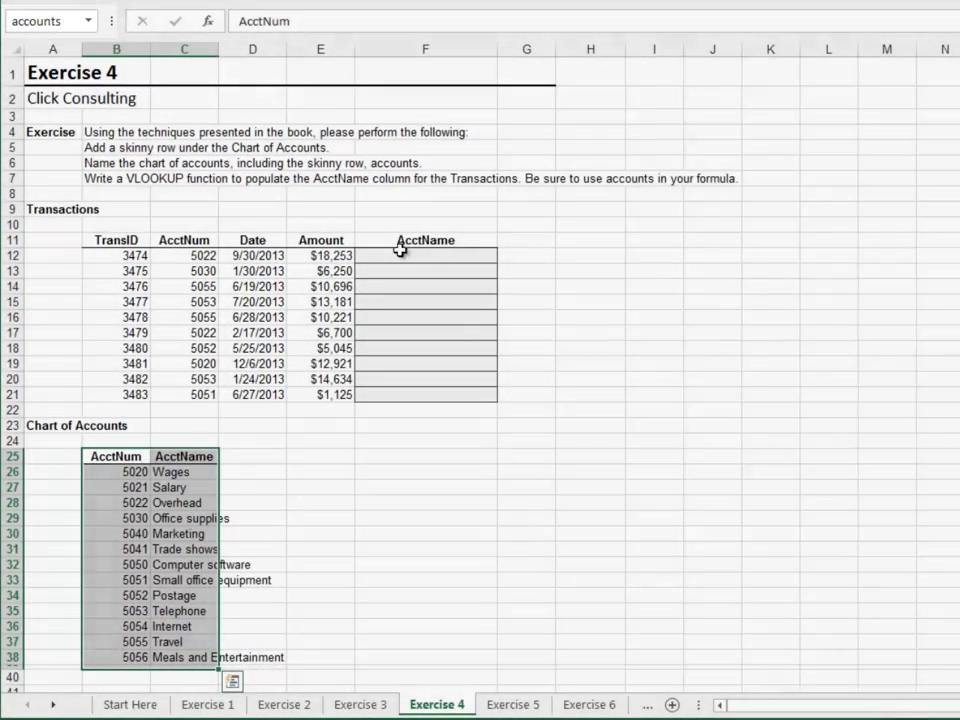
Step: Enter a VLOOKUP in the first AcctName cell F12 that looks up C12 in accounts, with column index 2 and 0 for an exact match
click(400, 253)
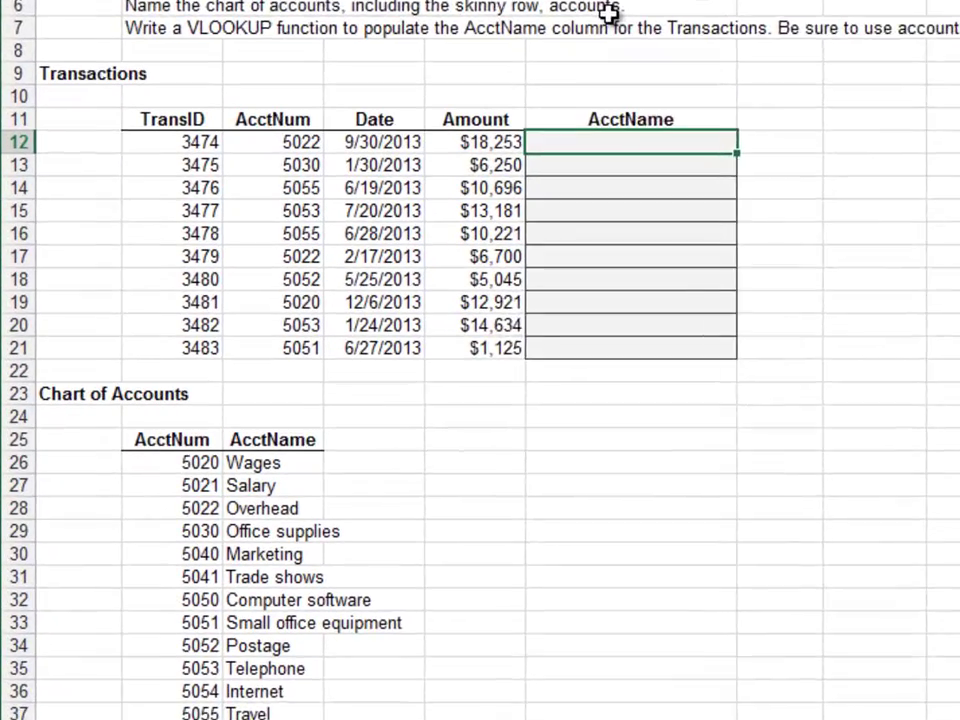
text(=vl)
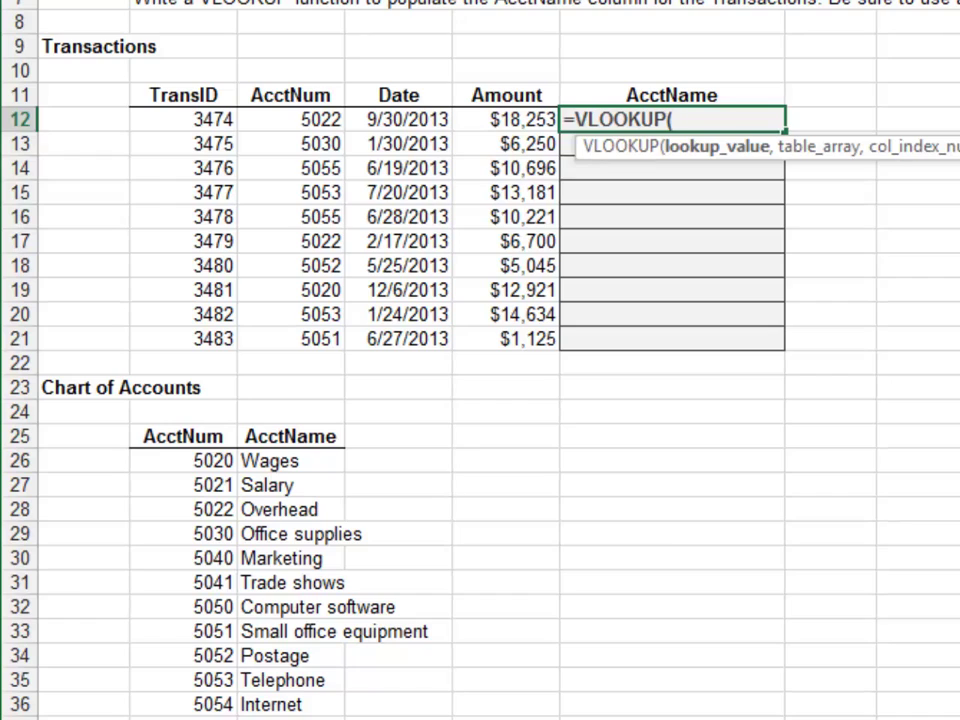
key(Left)
key(Left)
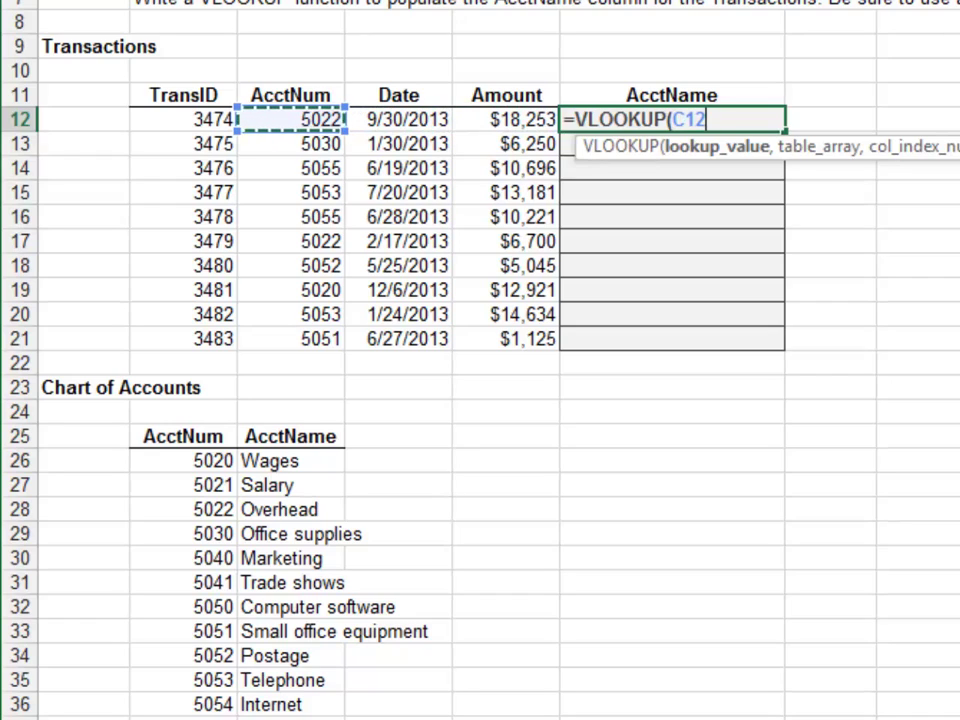
text(,acc)
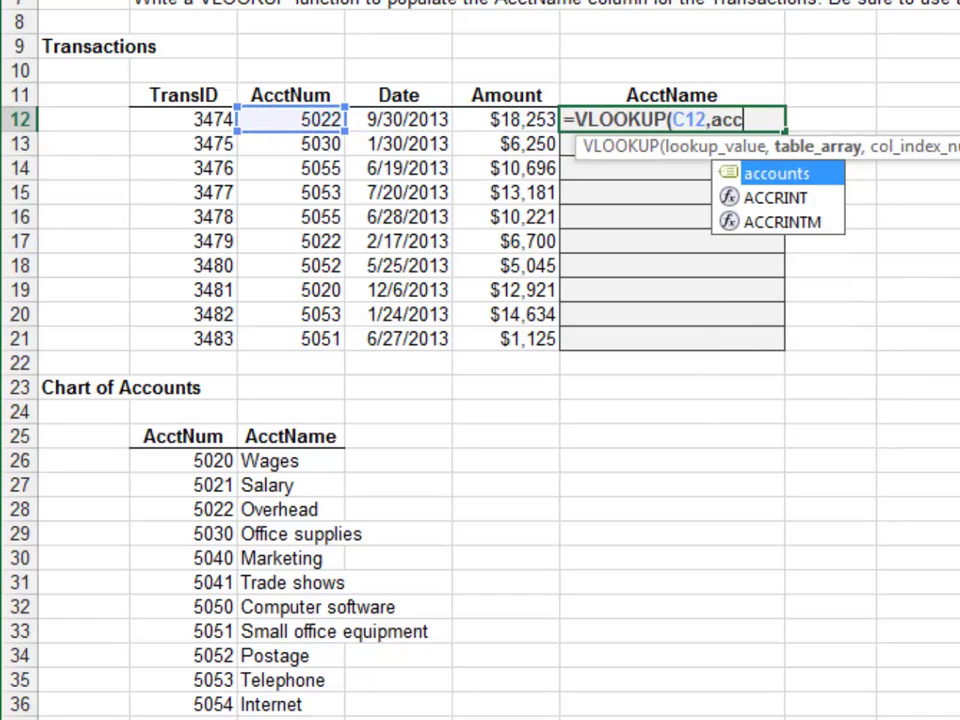
key(Tab)
text(,)
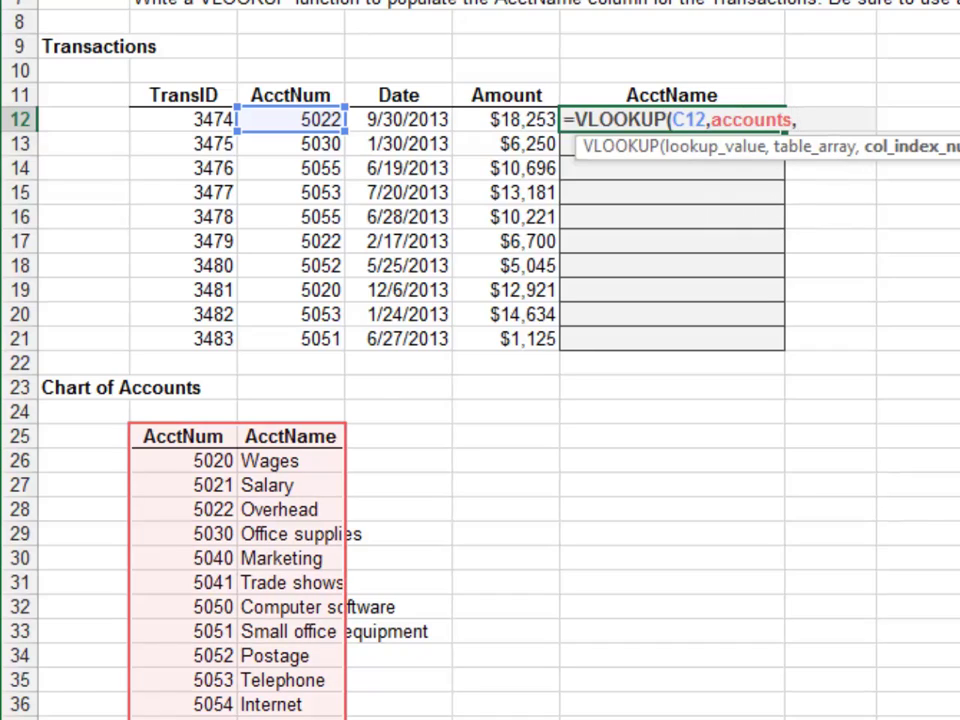
text(2,0))
key(ctrl+Return)
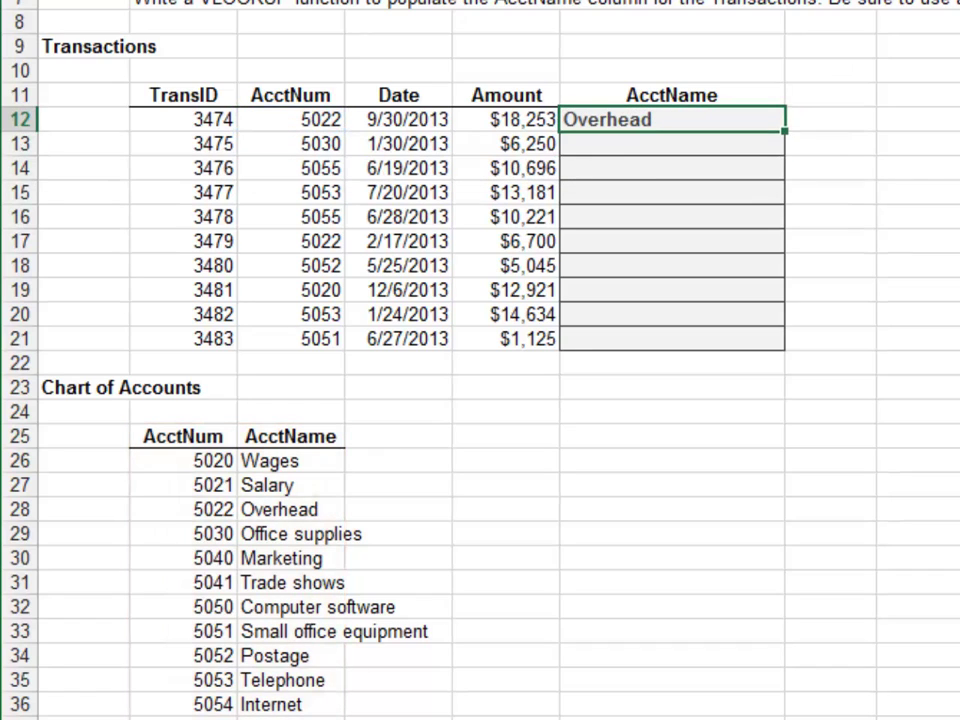
Step: Fill the VLOOKUP down the AcctName column to the last transaction in row 21
double_click(787, 131)
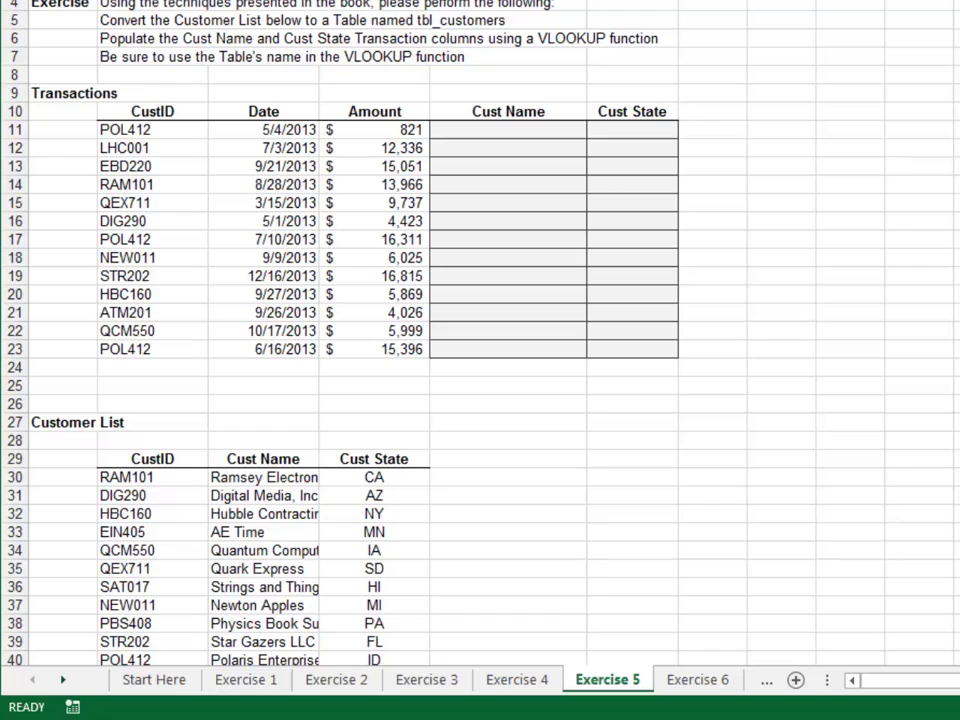
Step: On the Exercise 5 sheet, convert the Customer List with its header row 29 into a table
key(ctrl+Down)
key(ctrl+Down)
key(ctrl+Down)
key(ctrl+Down)
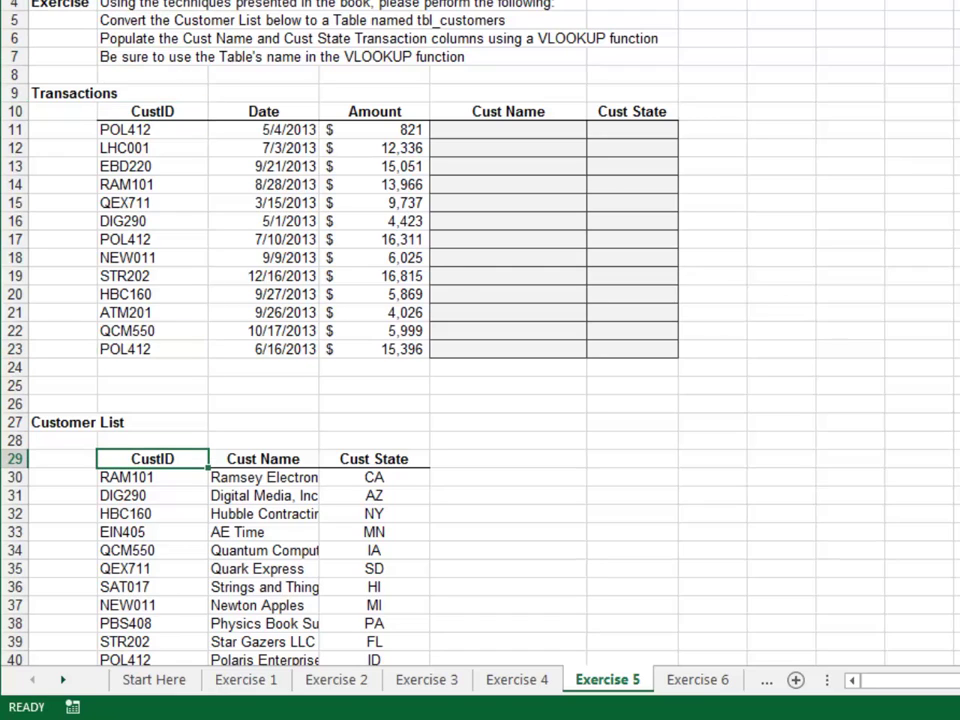
key(ctrl+t)
key(Return)
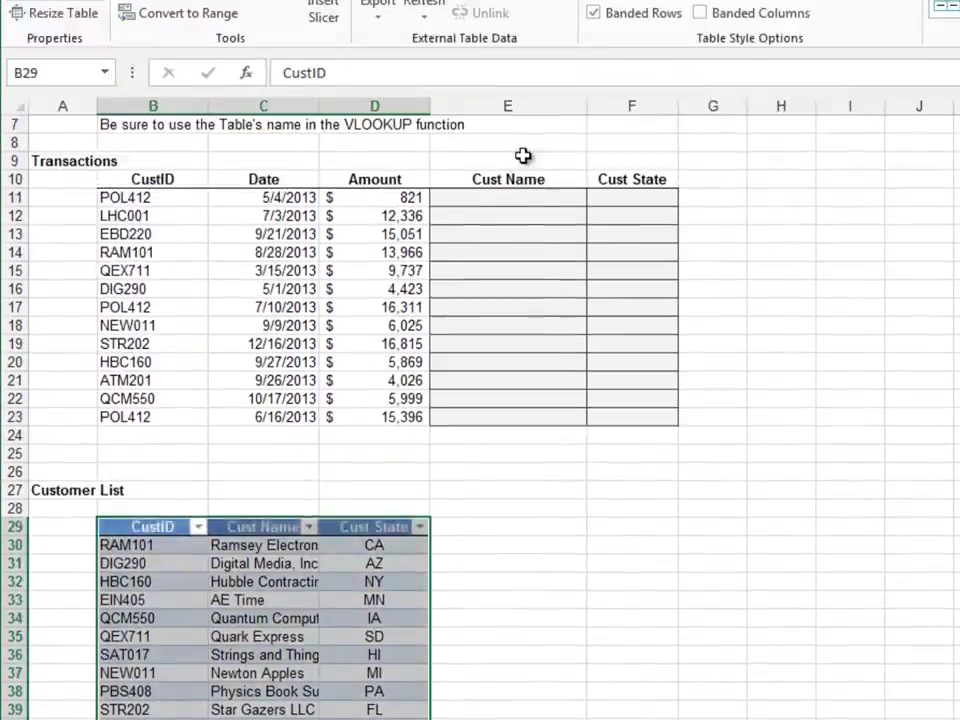
Step: Name the customer list table tbl_customers
key(alt+j)
text(tatbl)
text(_)
text(customers)
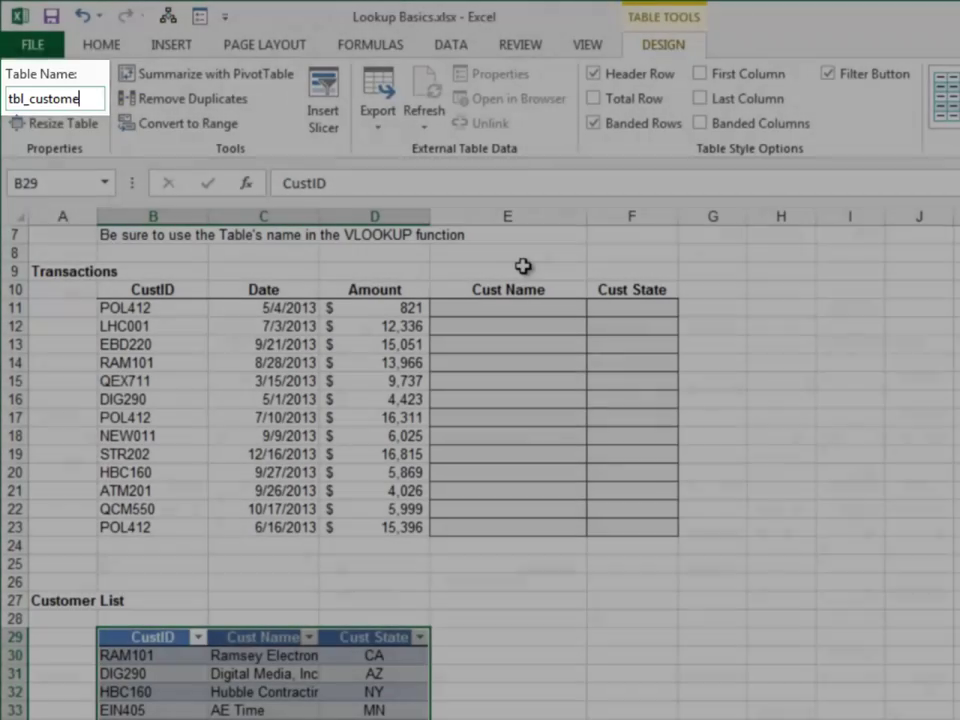
key(Return)
Step: Begin a VLOOKUP in the first Cust Name cell, E11, with the CustID in B11 as the lookup value
key(Up)
key(Up)
key(Up)
key(Up)
key(Up)
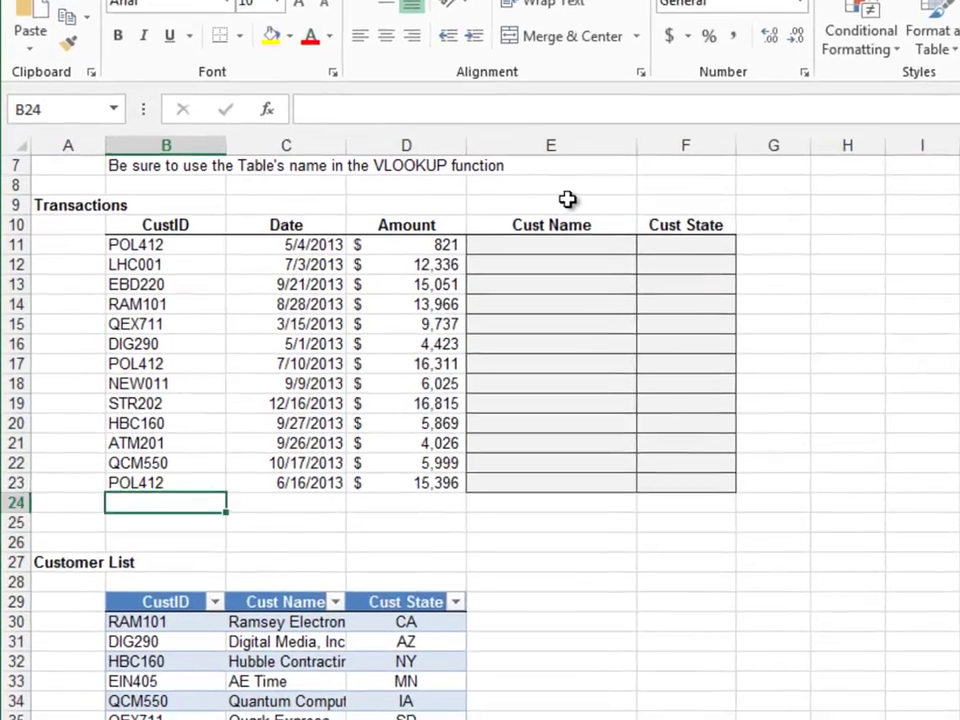
key(ctrl+Up)
key(ctrl+Up)
key(Right)
key(Right)
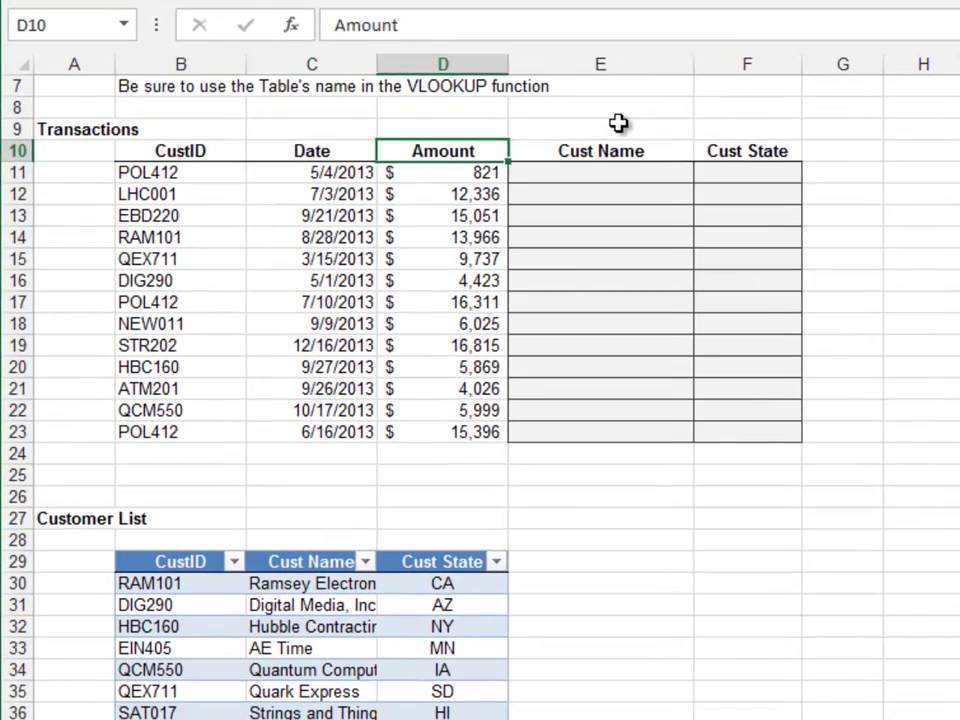
key(Right)
key(Down)
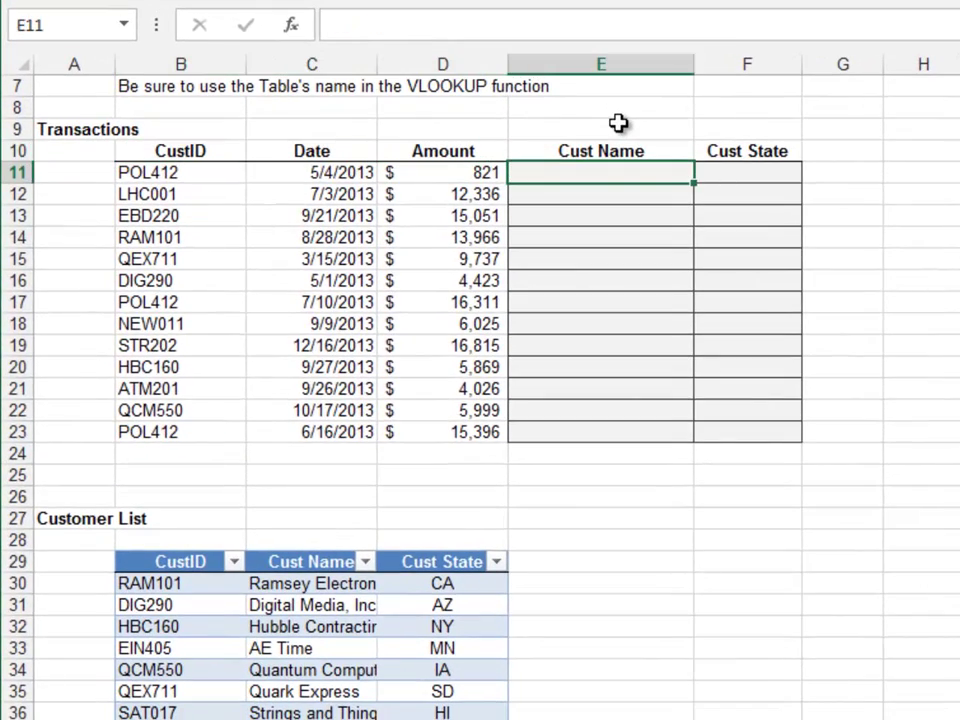
text(=)
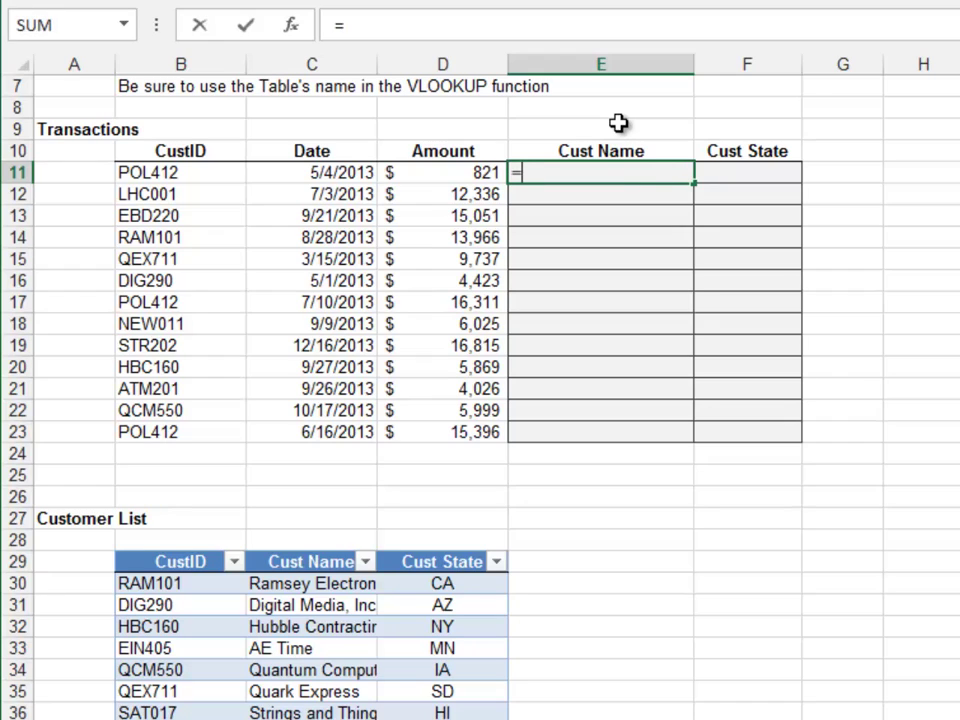
text(vlookup()
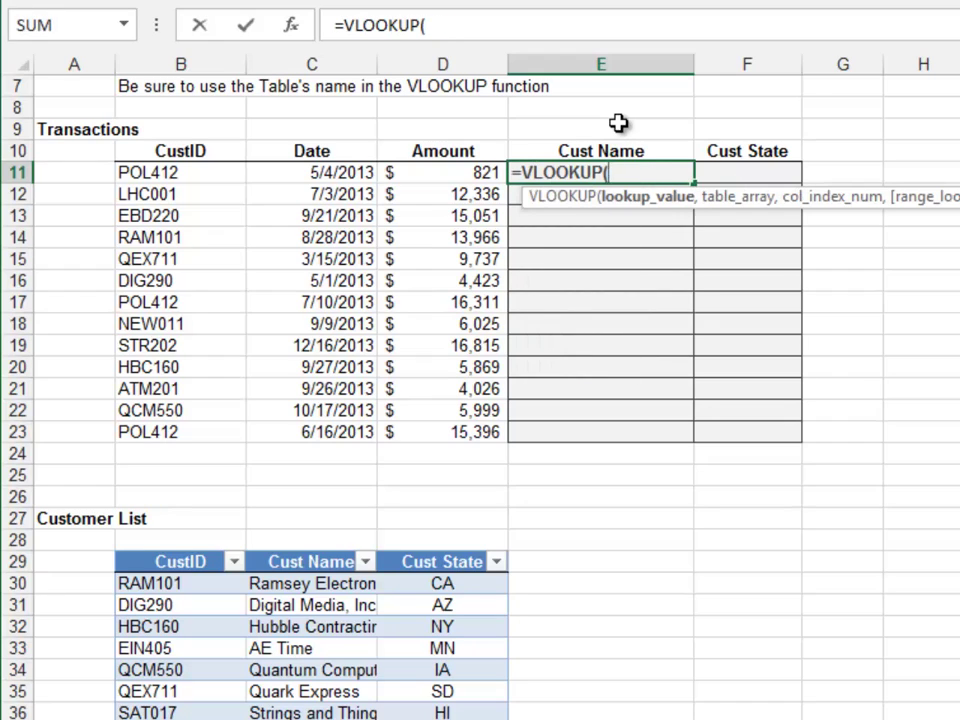
key(Left)
key(Left)
key(Left)
Step: Complete the VLOOKUP with tbl_customers, column index 2 and 0 for an exact match, and fill it down the Cust Name column
text(,tbl)
key(Down)
key(Down)
key(Tab)
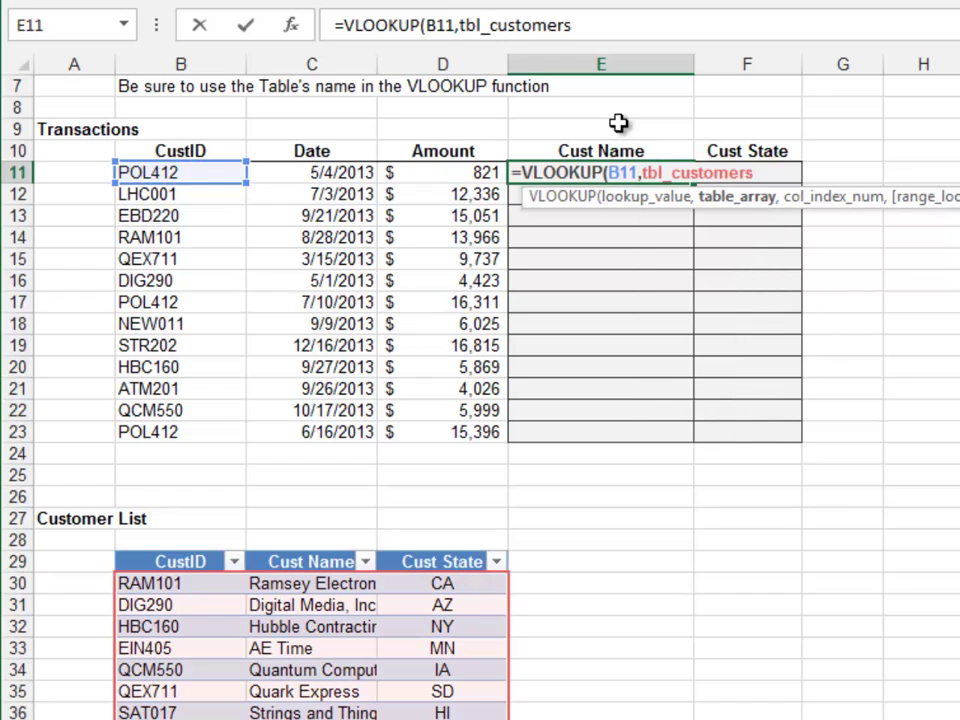
text(,)
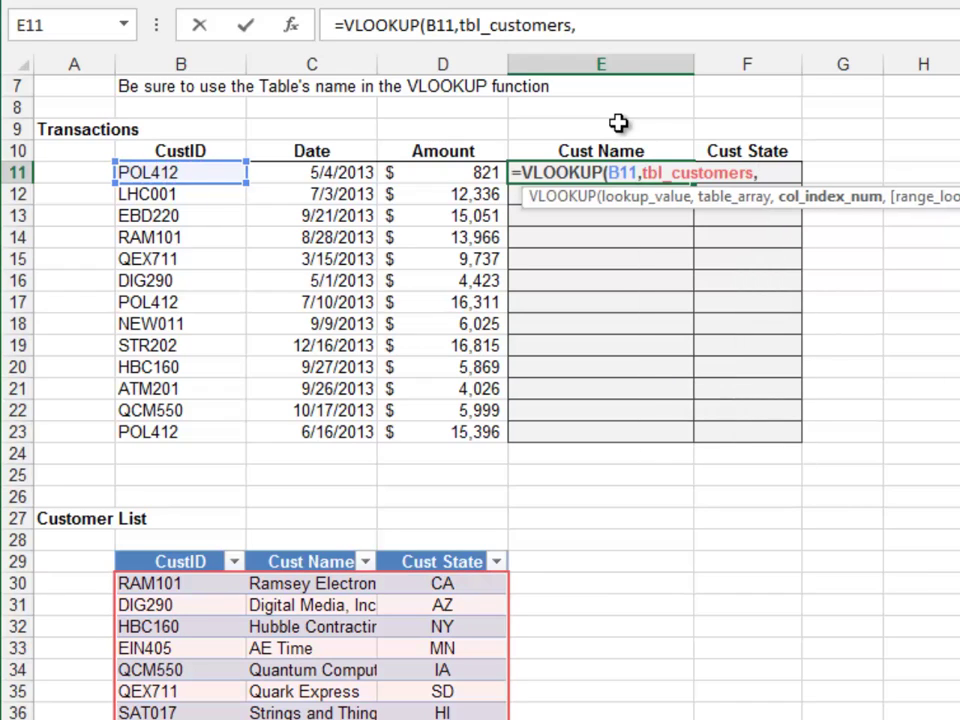
text(2,)
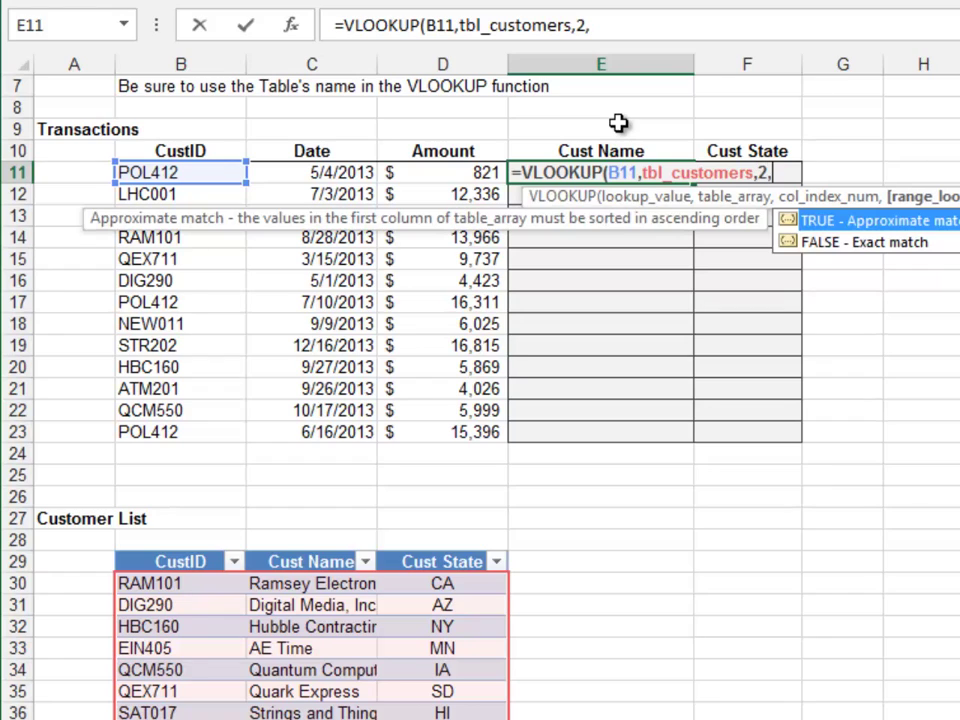
text(0))
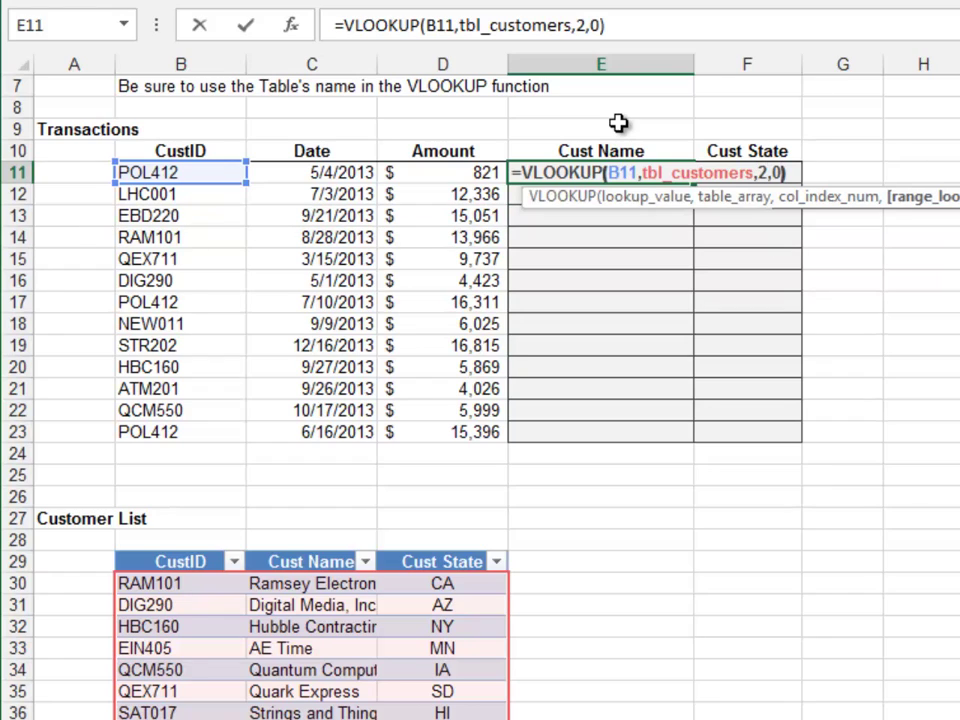
key(Return)
key(Up)
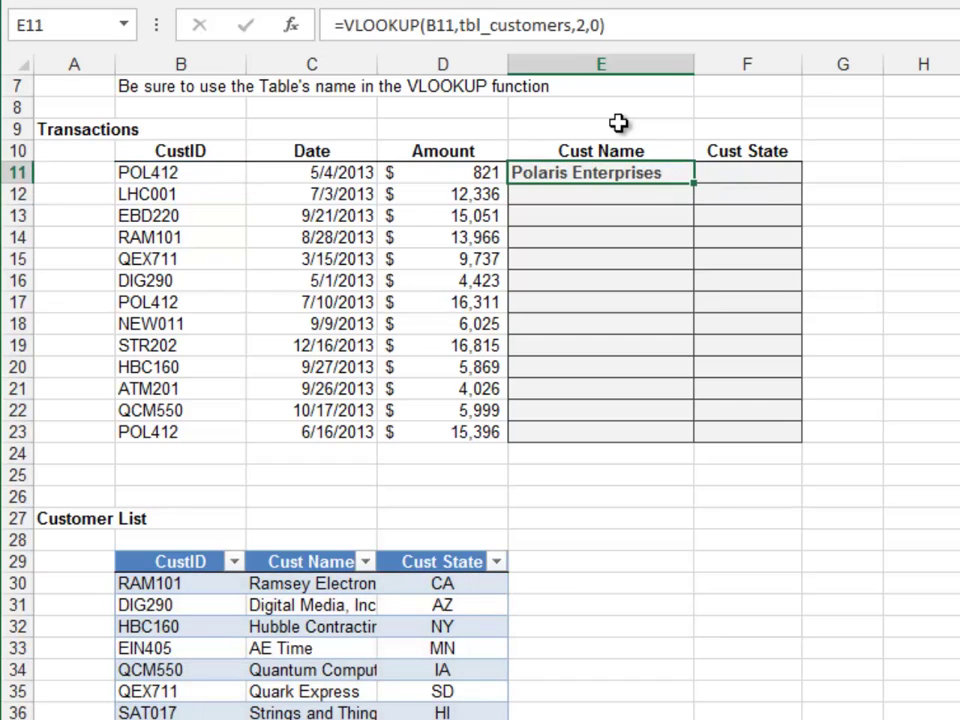
double_click(693, 182)
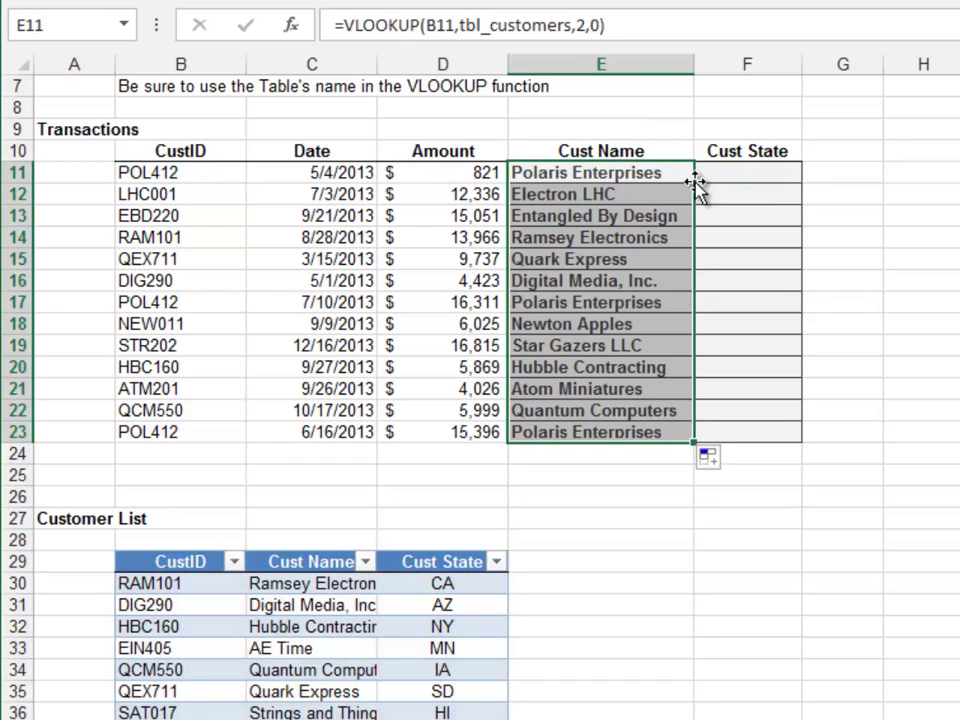
Step: Begin a VLOOKUP in the first Cust State cell, F11, with the CustID in B11 as the lookup value
key(Right)
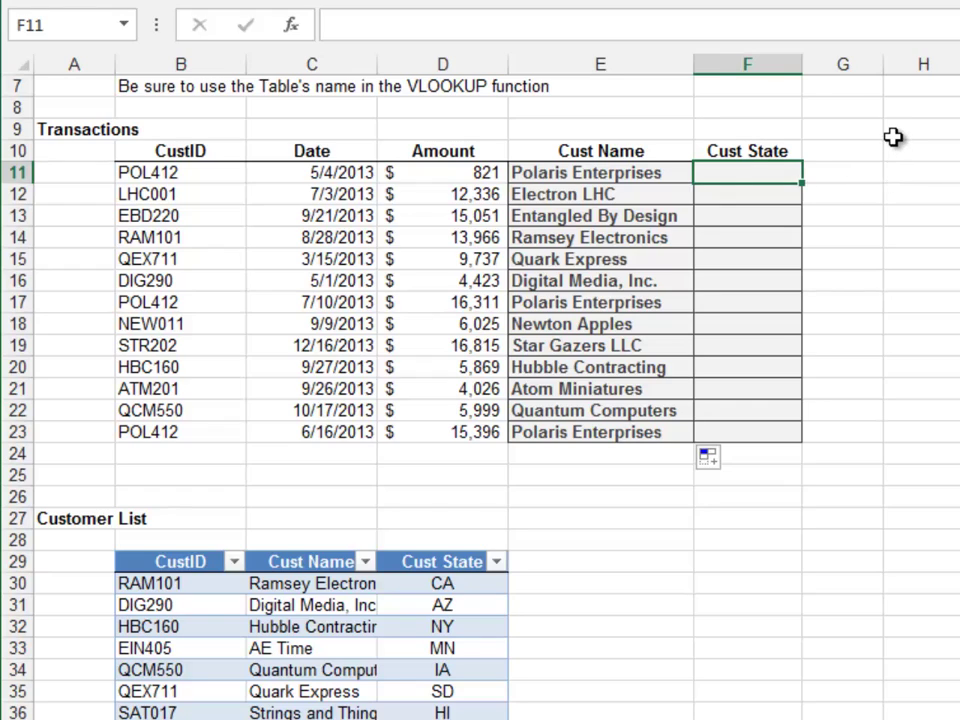
text(=vl)
key(Tab)
key(Left)
key(Left)
key(Left)
key(Left)
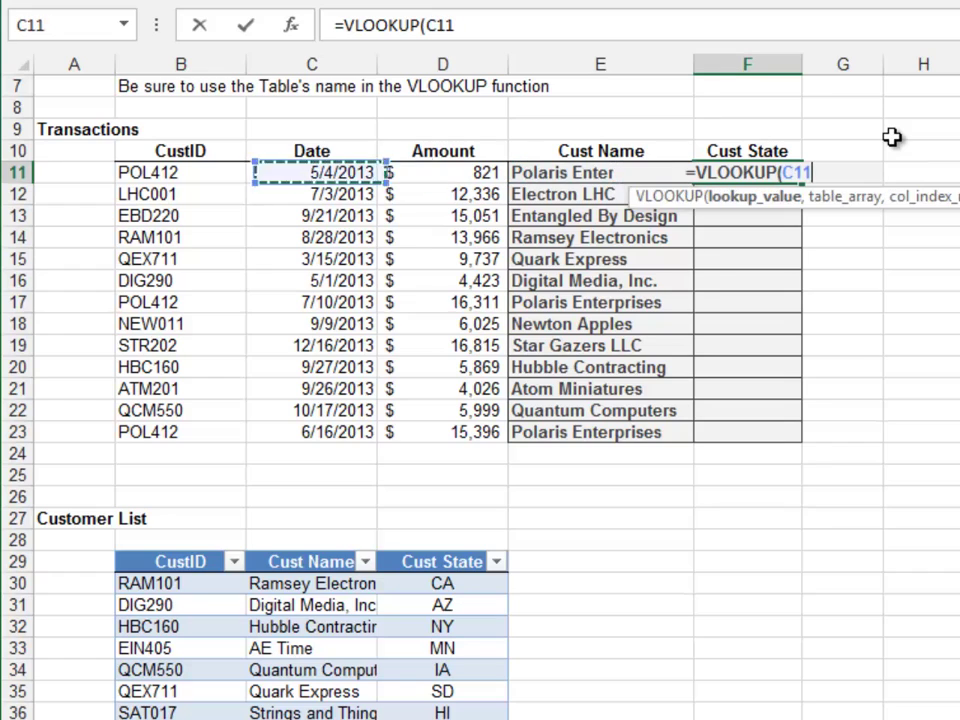
text(,)
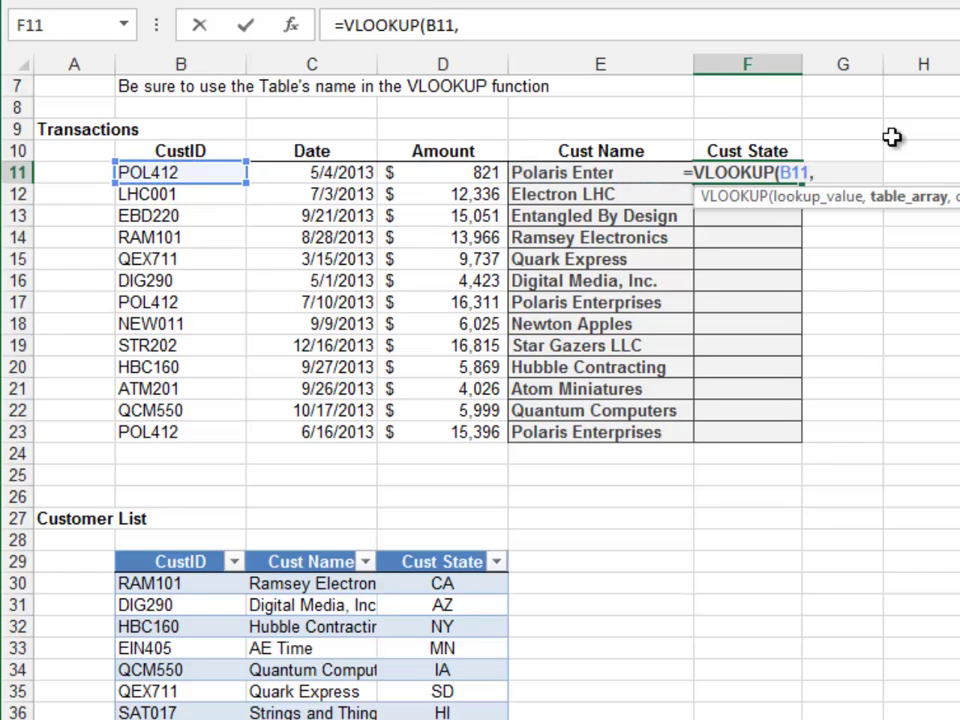
Step: Complete the VLOOKUP with tbl_customers, column index 3 and 0 for an exact match, and fill it down the Cust State column
text(tbl)
key(Down)
key(Down)
key(Tab)
text(,)
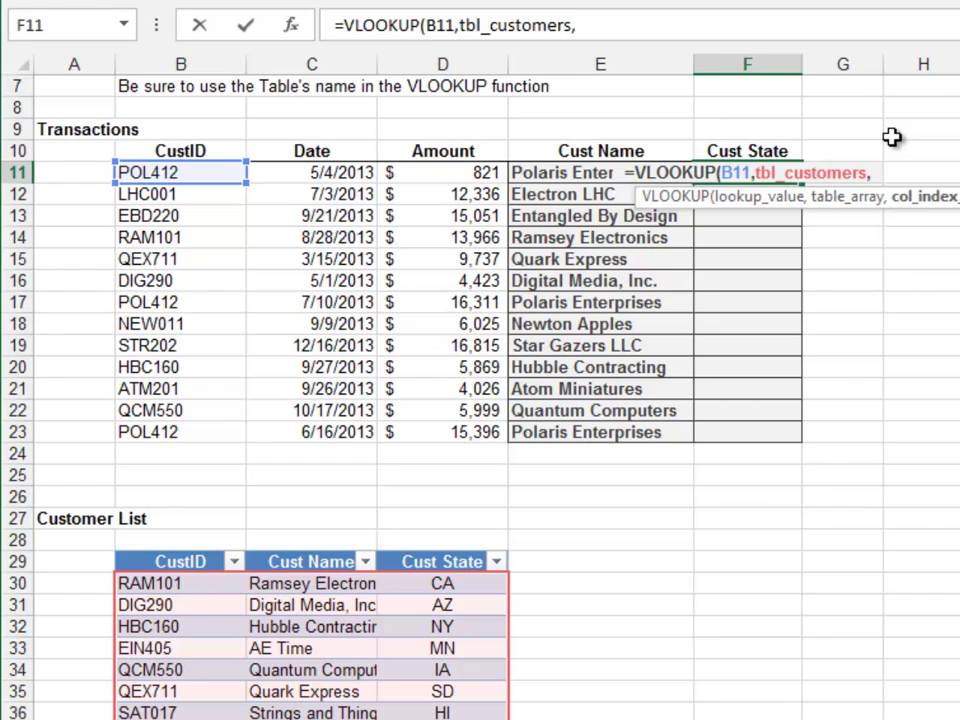
text(3,)
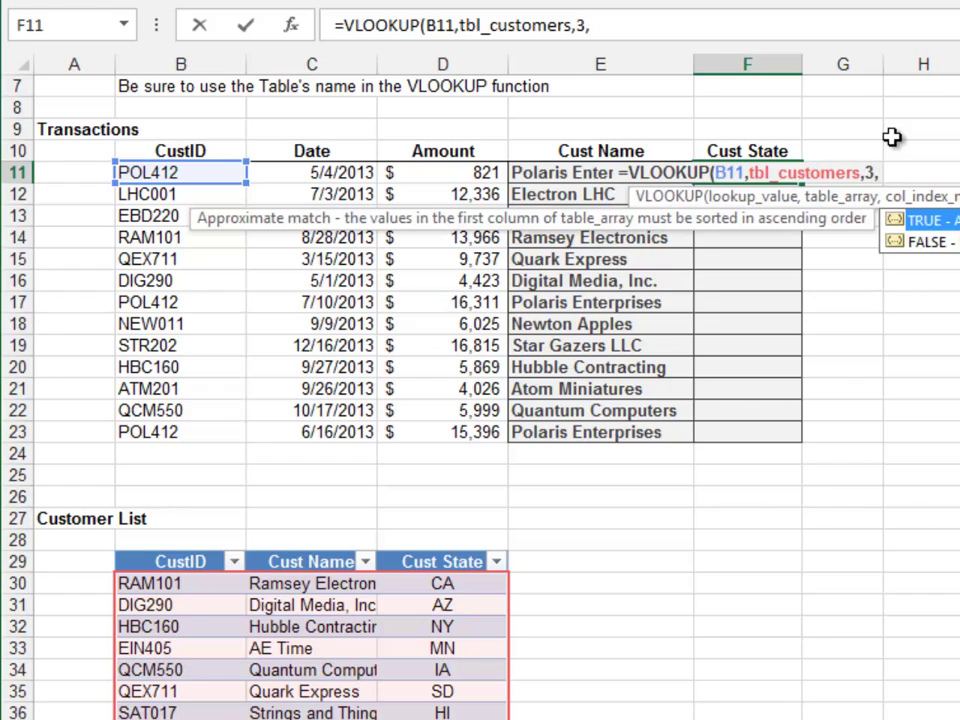
text(0))
key(Return)
key(Up)
double_click(802, 184)
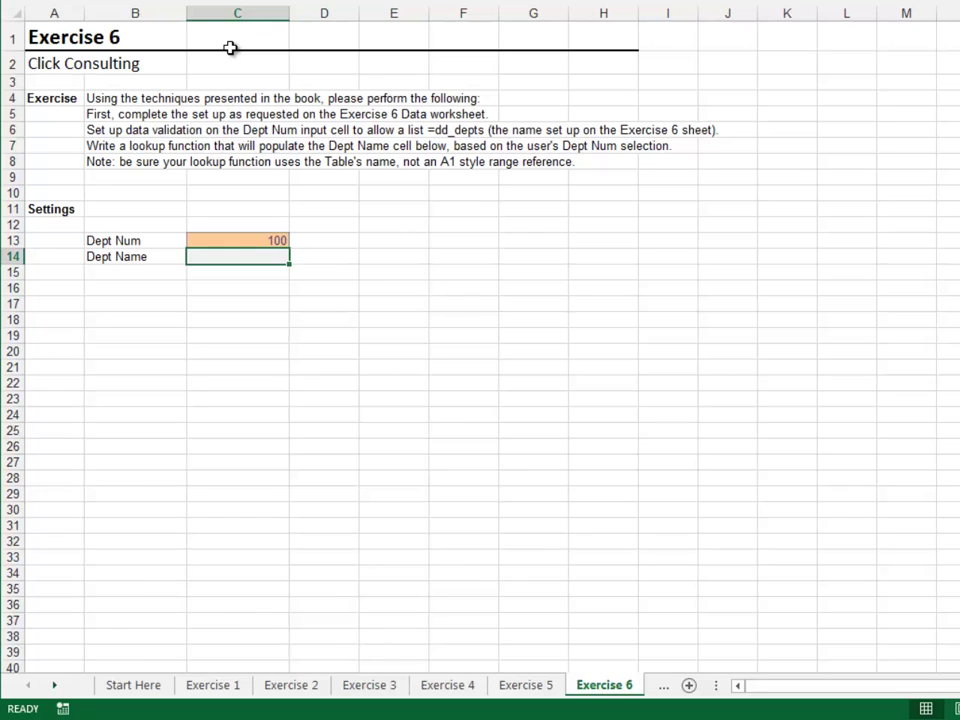
Step: On the Exercise 6 Data sheet, convert the department list B11:C22 into a table with headers
key(ctrl+Page_Down)
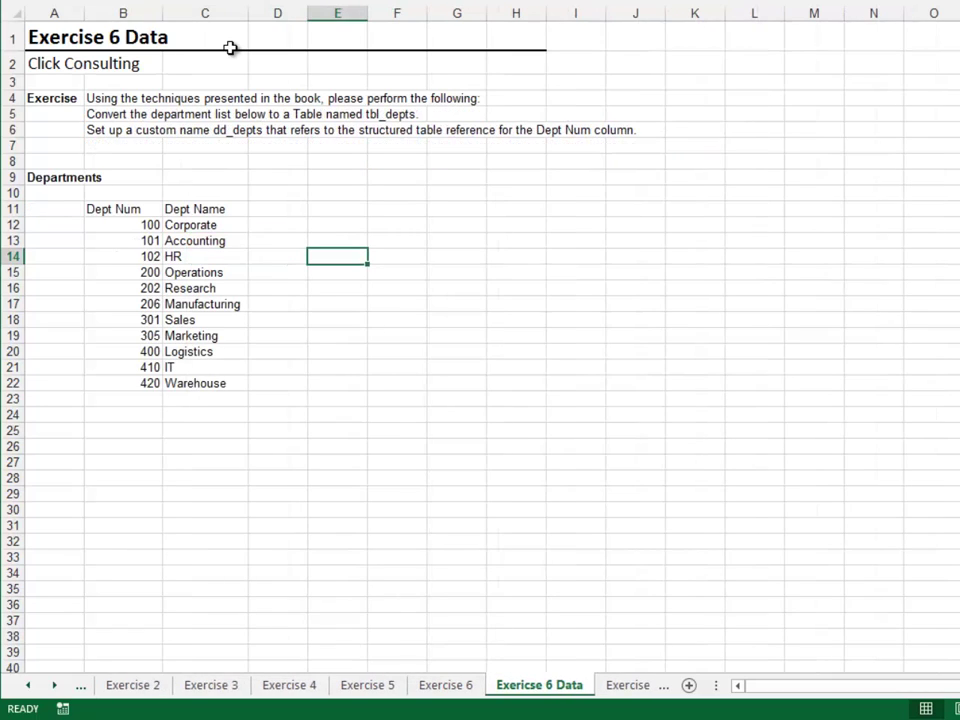
key(Left)
key(Left)
key(Left)
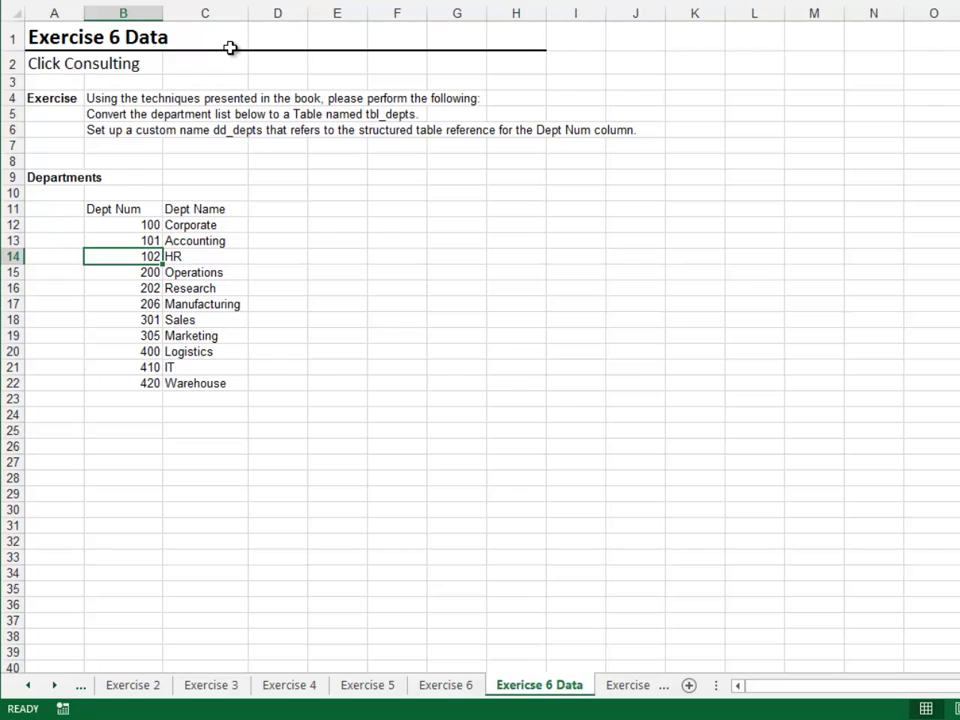
key(ctrl+t)
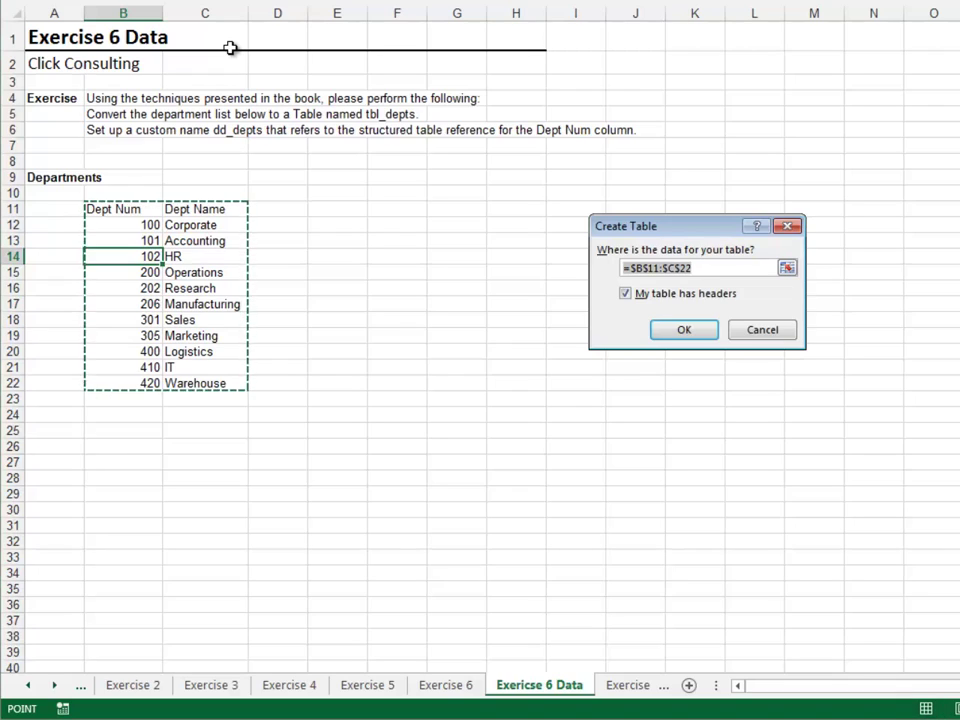
key(Return)
Step: Name the department table tbl_depts
key(alt+j)
text(ta)
text(tbl)
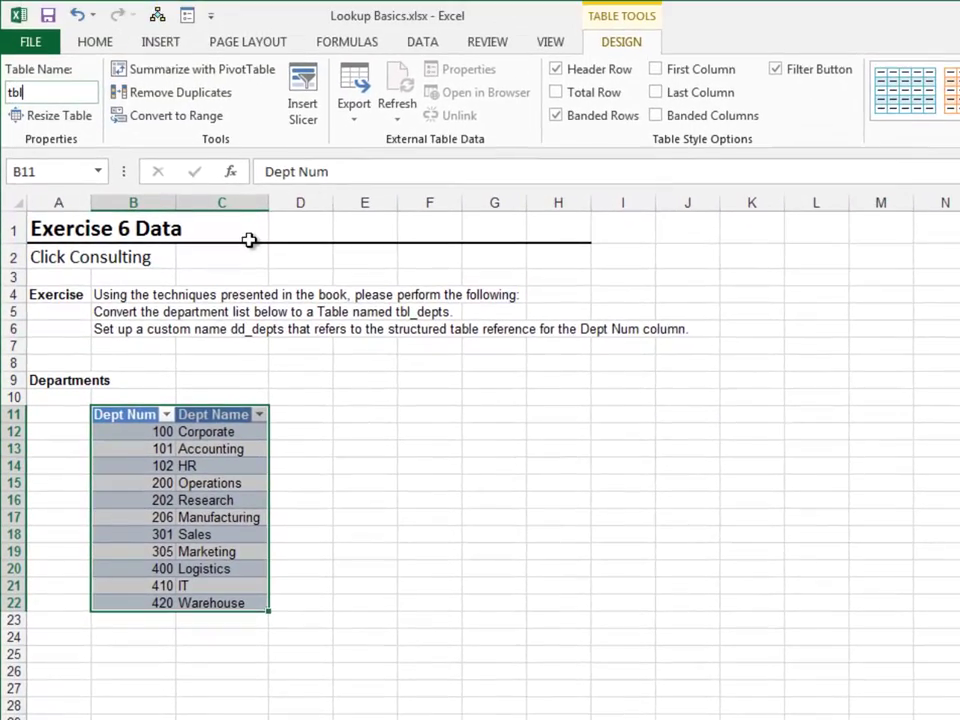
text(_depts)
key(Return)
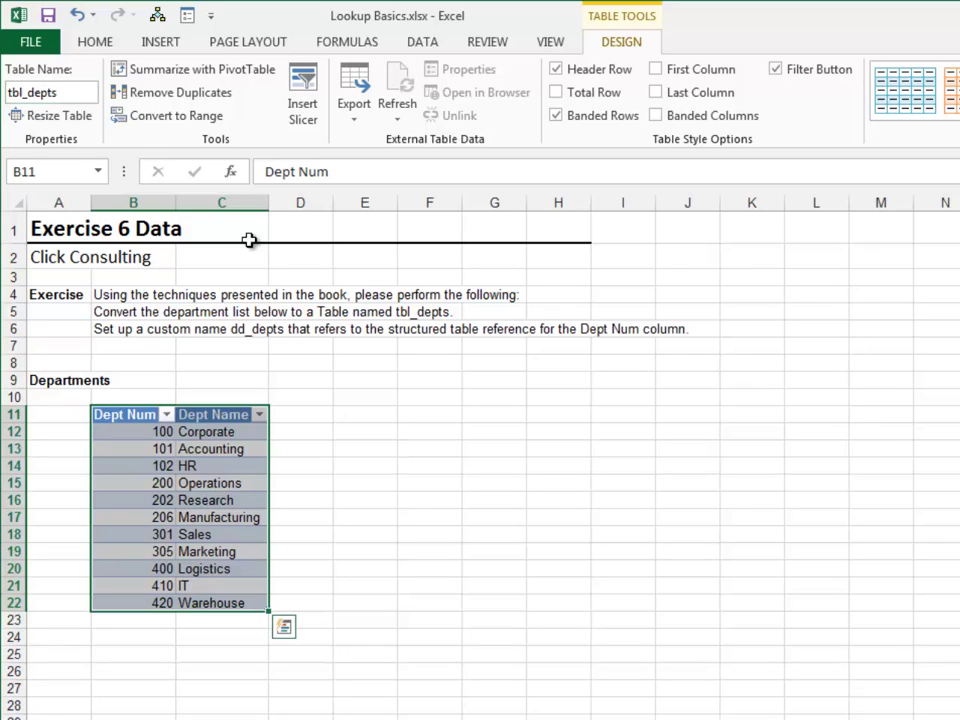
Step: Name the Dept Num values in B12:B22 dd_depts
key(Down)
key(ctrl+shift+Down)
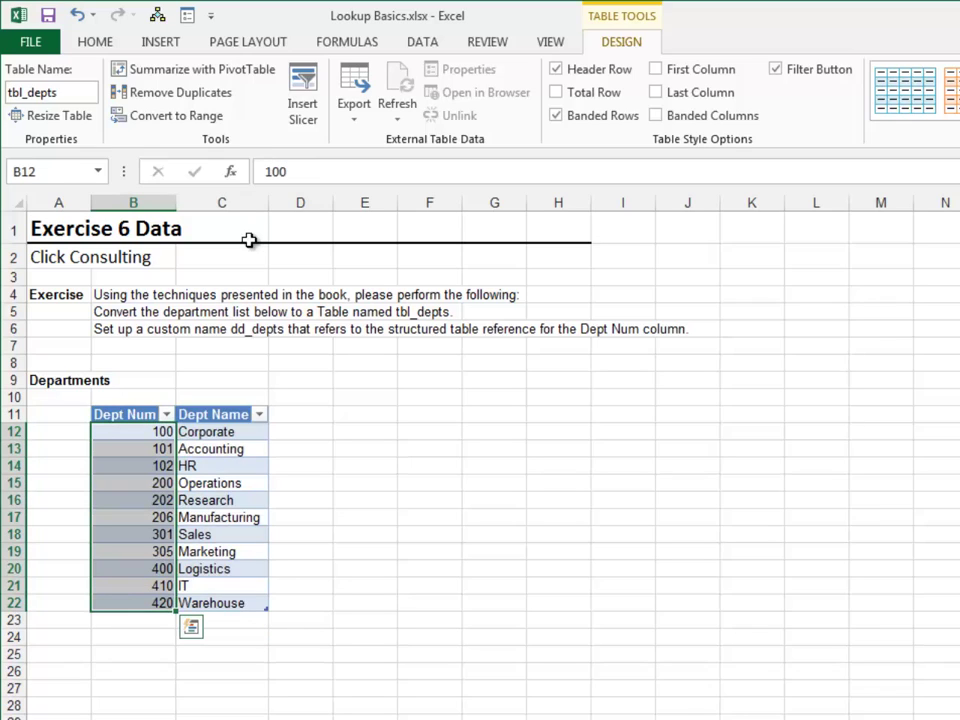
click(61, 172)
text(d)
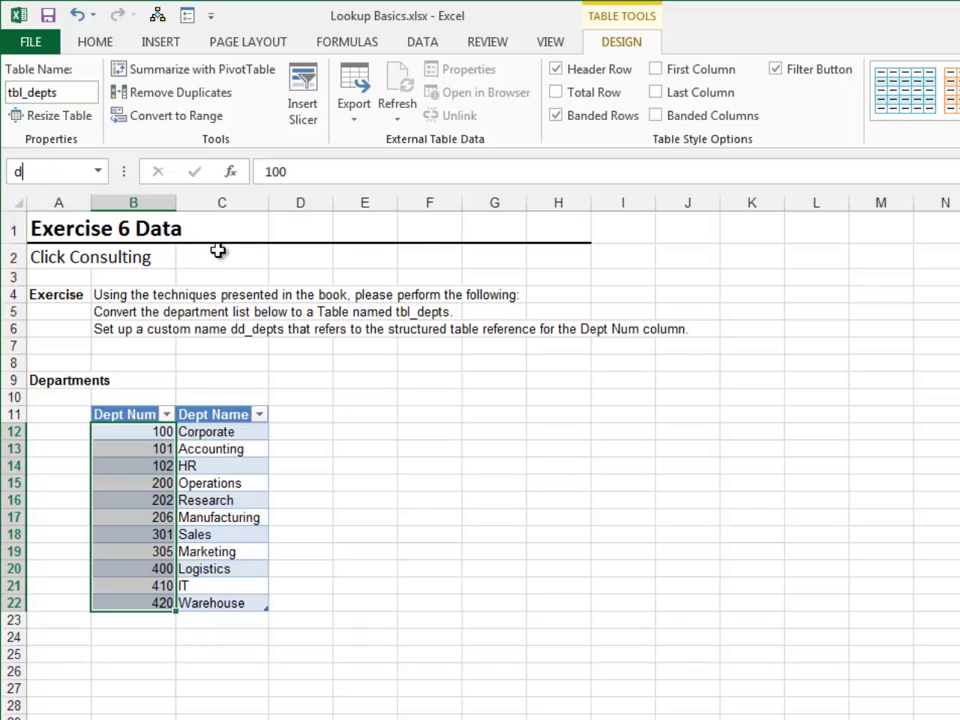
text(d_depts)
key(Return)
key(Down)
key(Down)
key(Down)
key(Down)
key(Down)
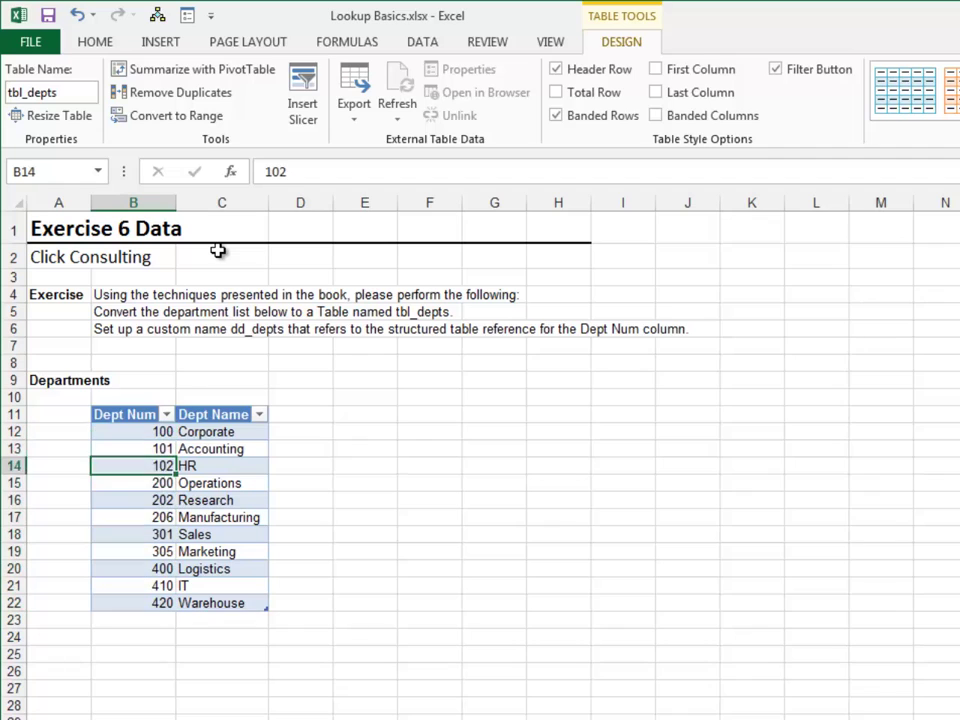
Step: On the Exercise 6 sheet, set data validation on the Dept Num cell C13 to allow a list with the source =dd_depts
key(ctrl+Page_Up)
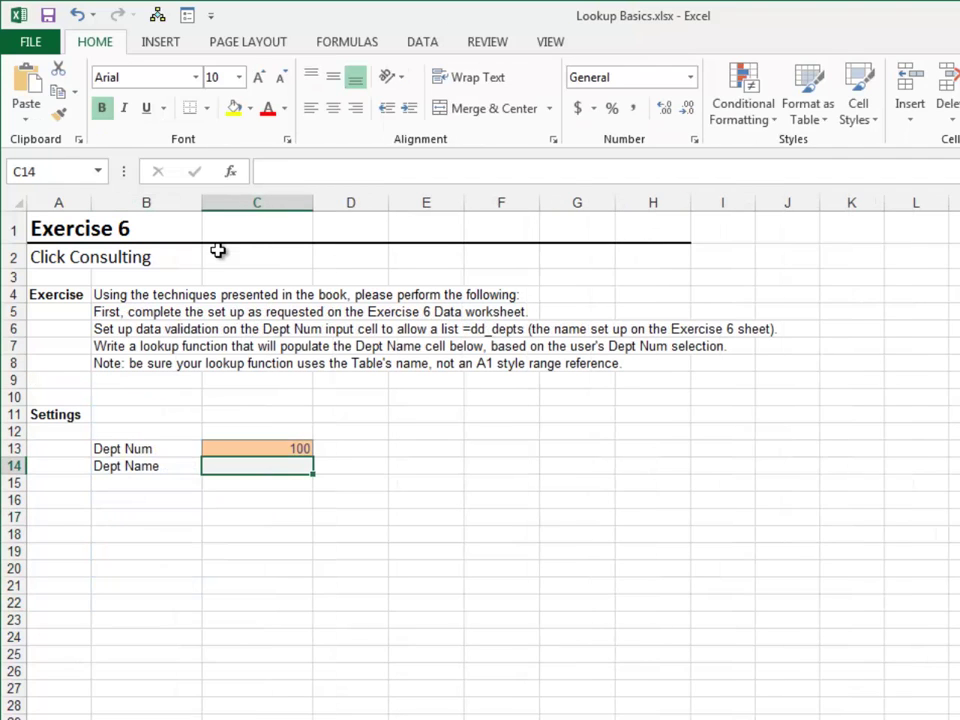
key(Up)
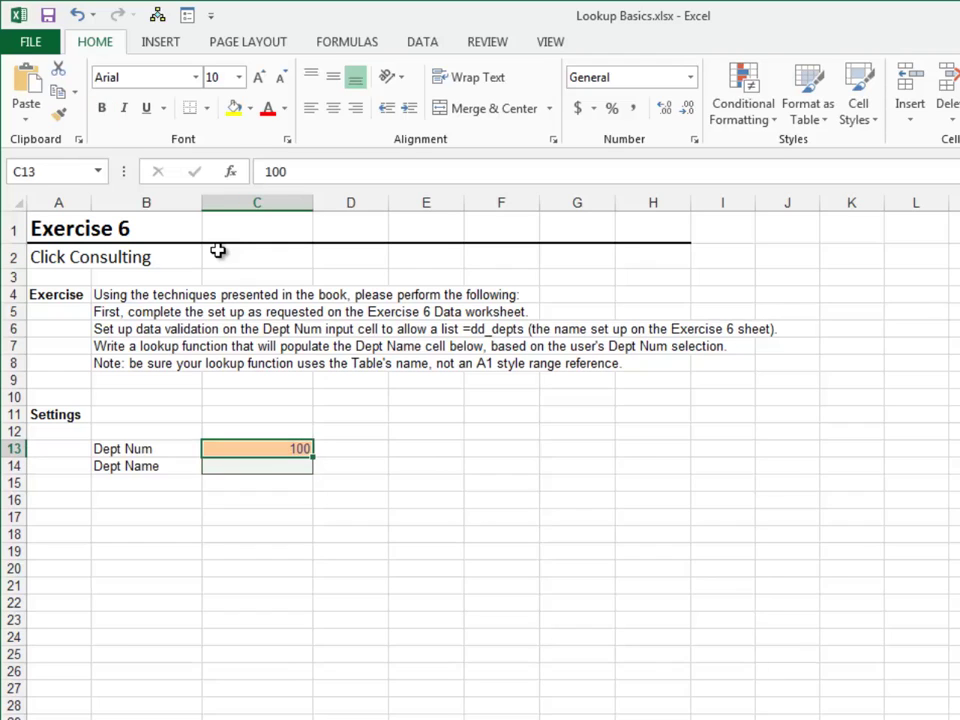
key(alt+a)
key(v)
key(v)
key(alt+Down)
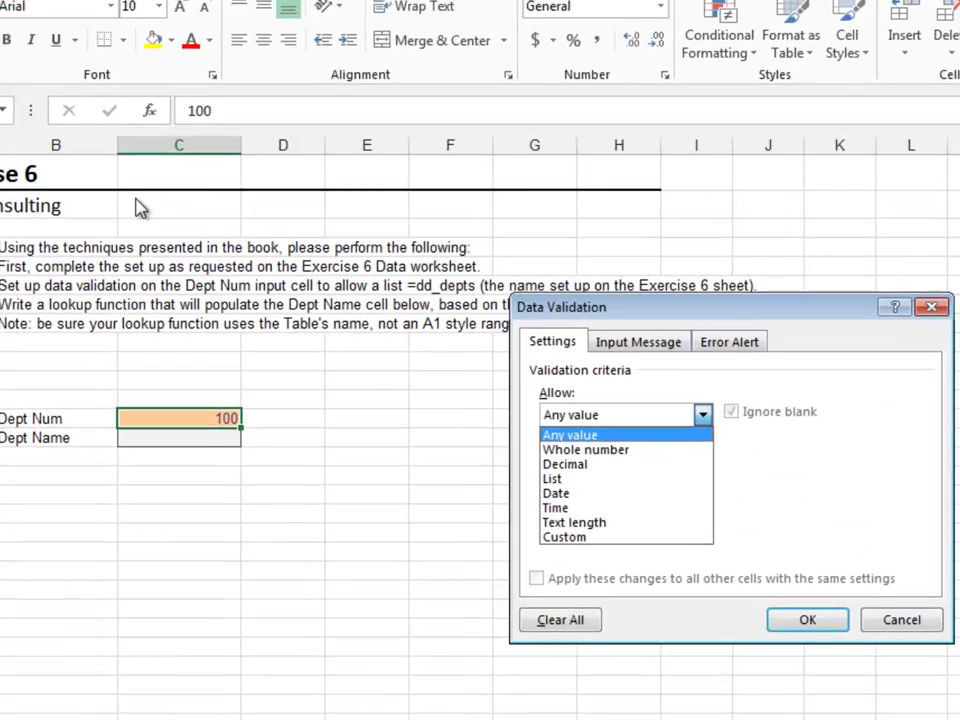
key(Down)
key(Down)
key(Down)
key(Tab)
text(=dd_)
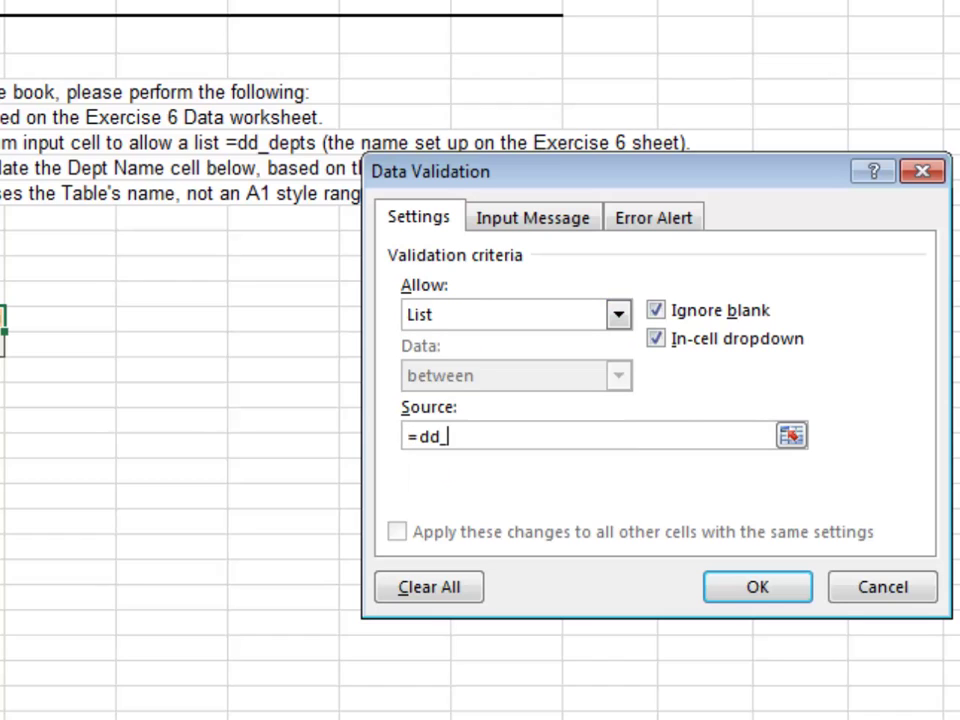
text(depts)
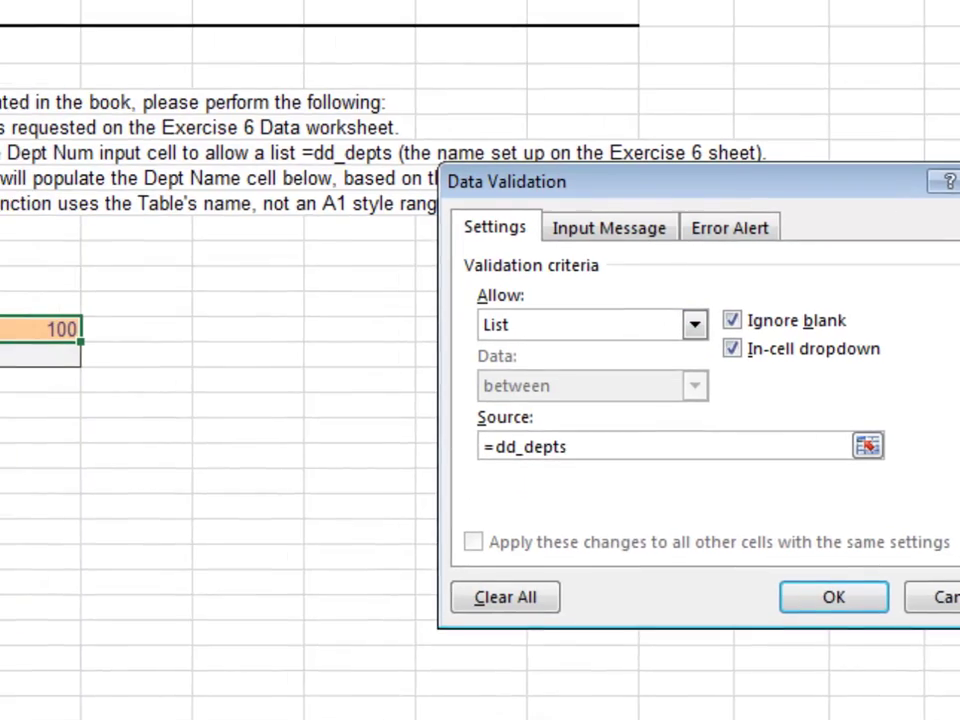
key(Return)
Step: Choose department number 200 for the Dept Num cell C13 from its validation list
key(alt+Down)
key(Down)
key(Down)
key(Down)
key(Return)
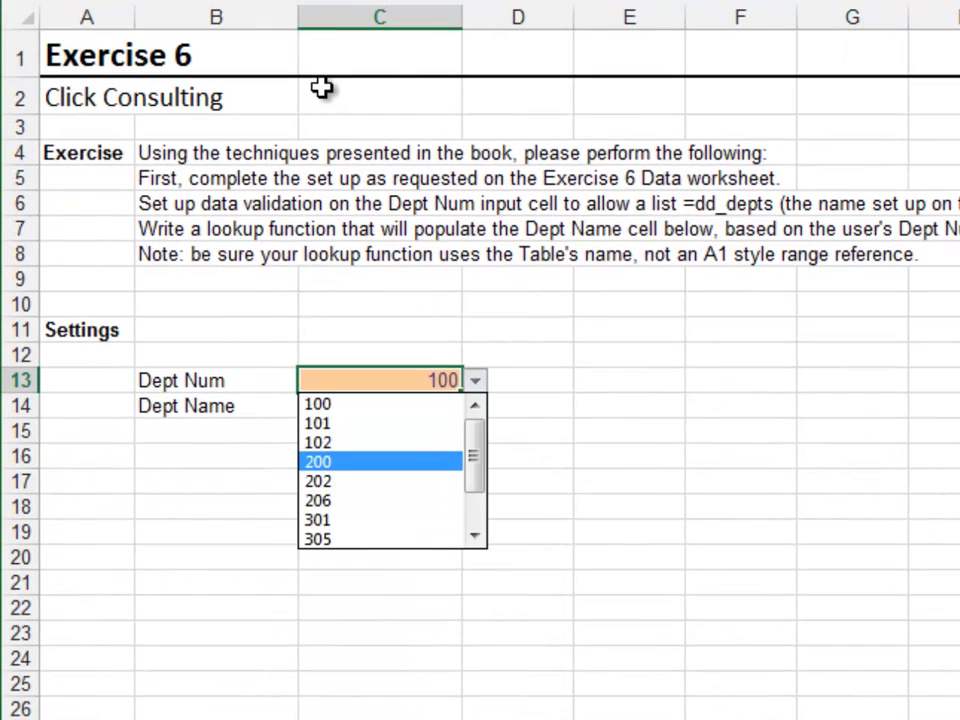
Step: Choose department number 305 for the Dept Num cell C13 from its validation list
key(alt+Down)
key(Down)
key(Down)
key(Down)
key(Down)
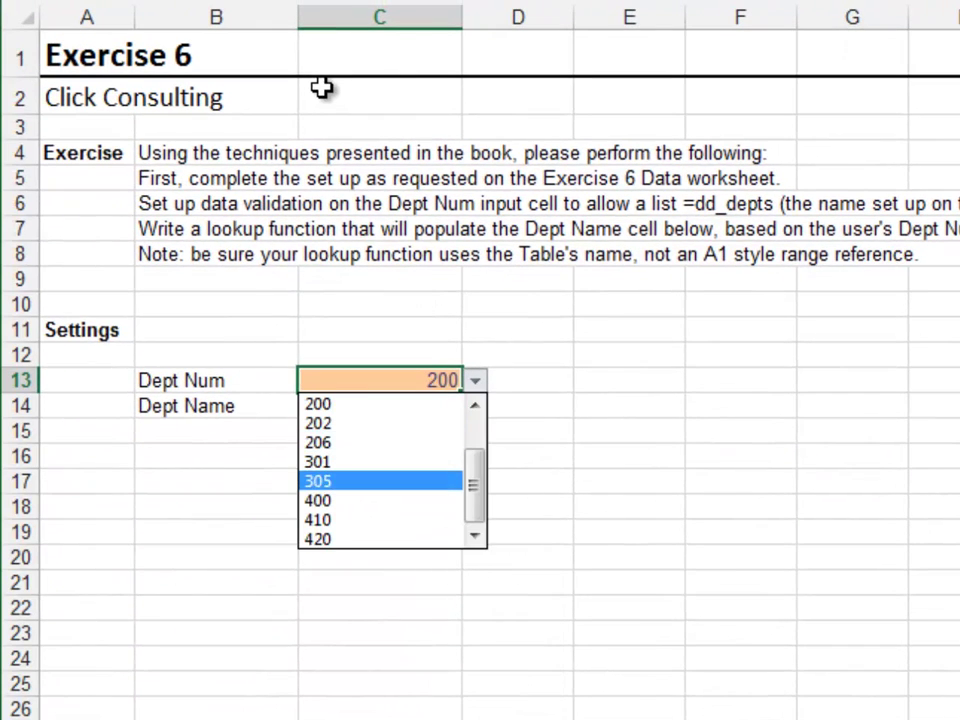
key(Return)
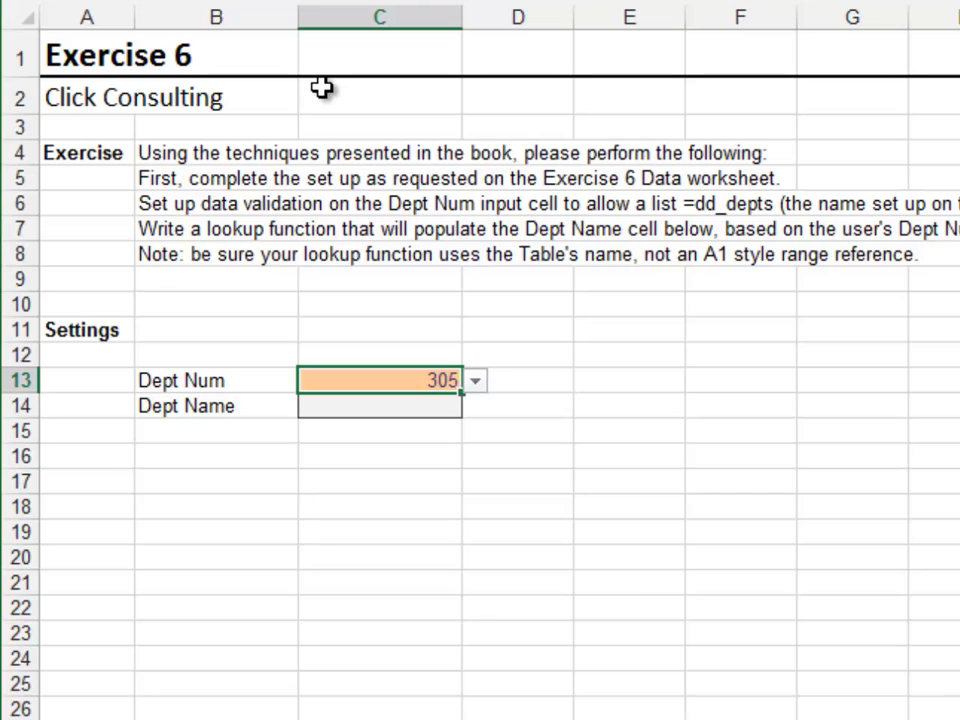
Step: Enter =VLOOKUP(C13,tbl_depts,2,0) in the Dept Name cell C14 to look up the selected department's name
key(Down)
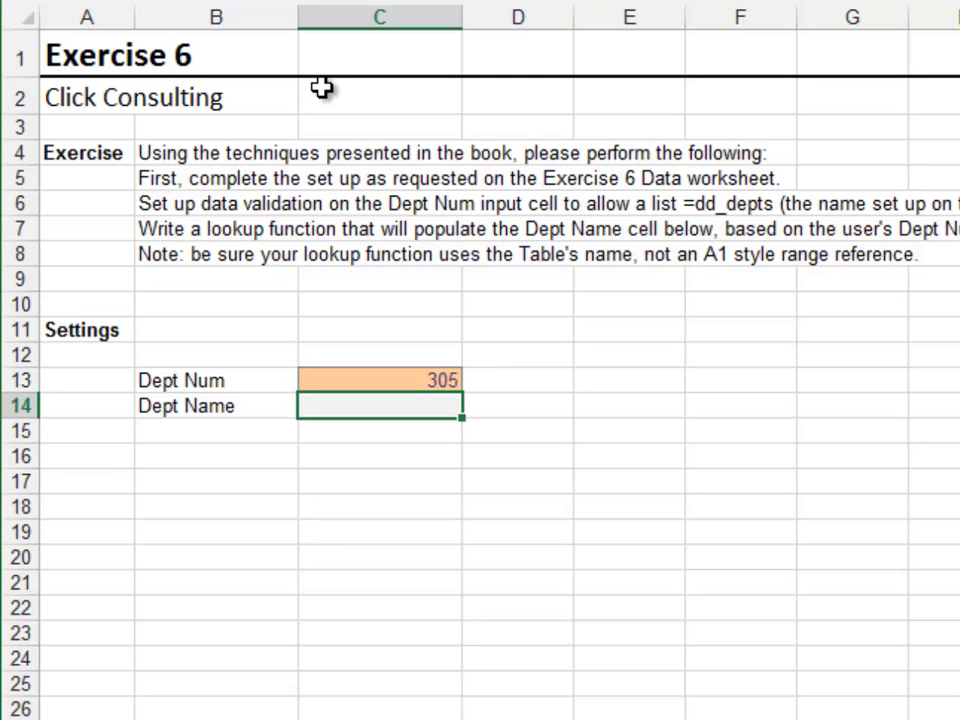
text(=vl)
key(Tab)
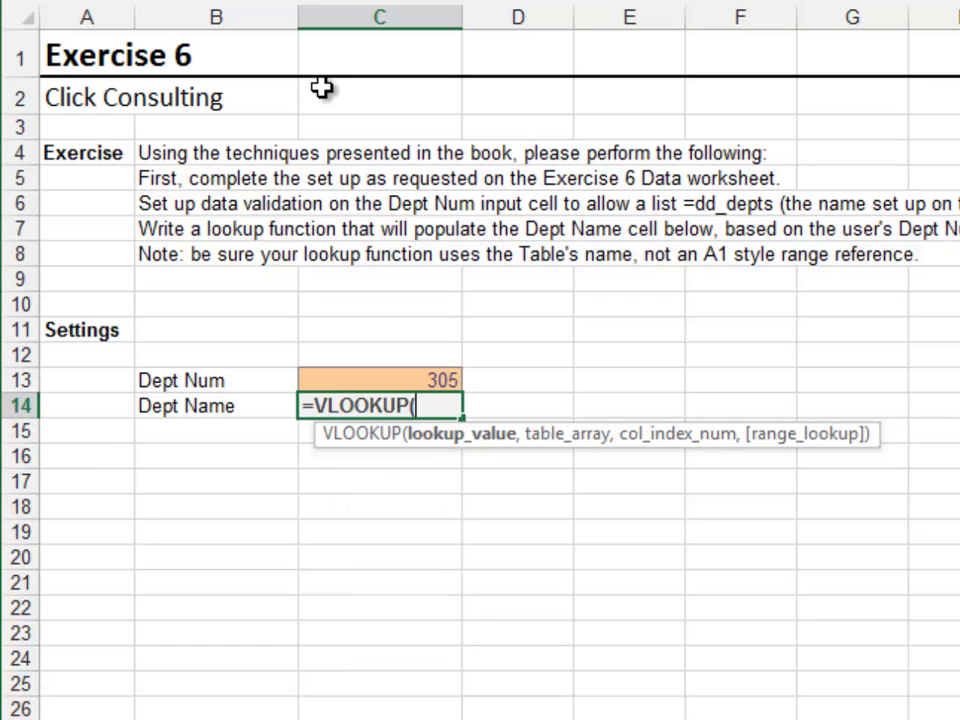
key(Up)
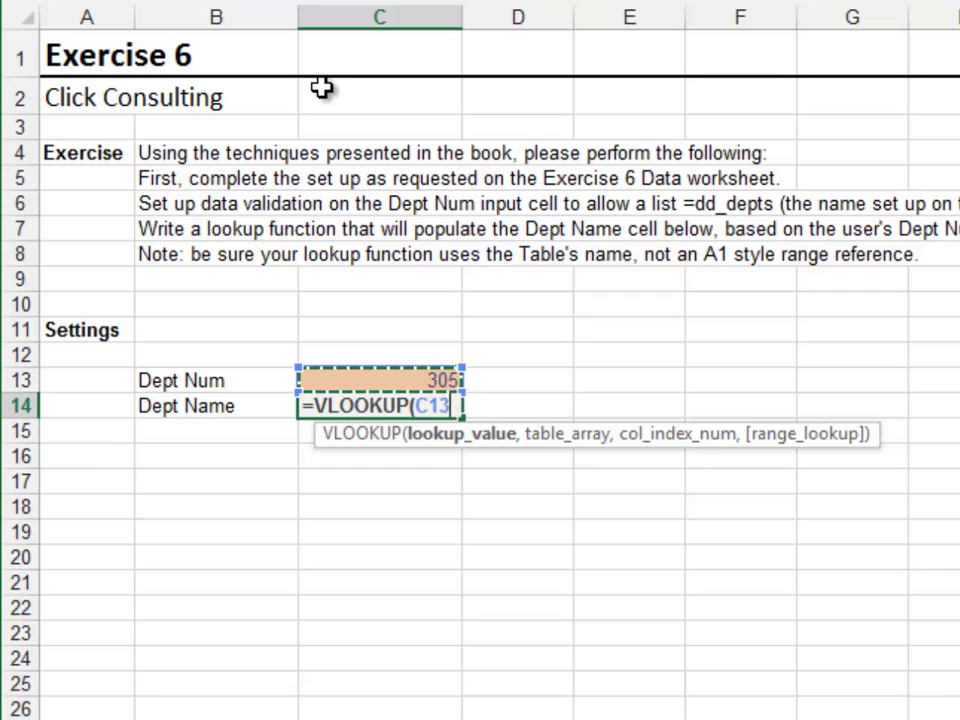
text(,tbl)
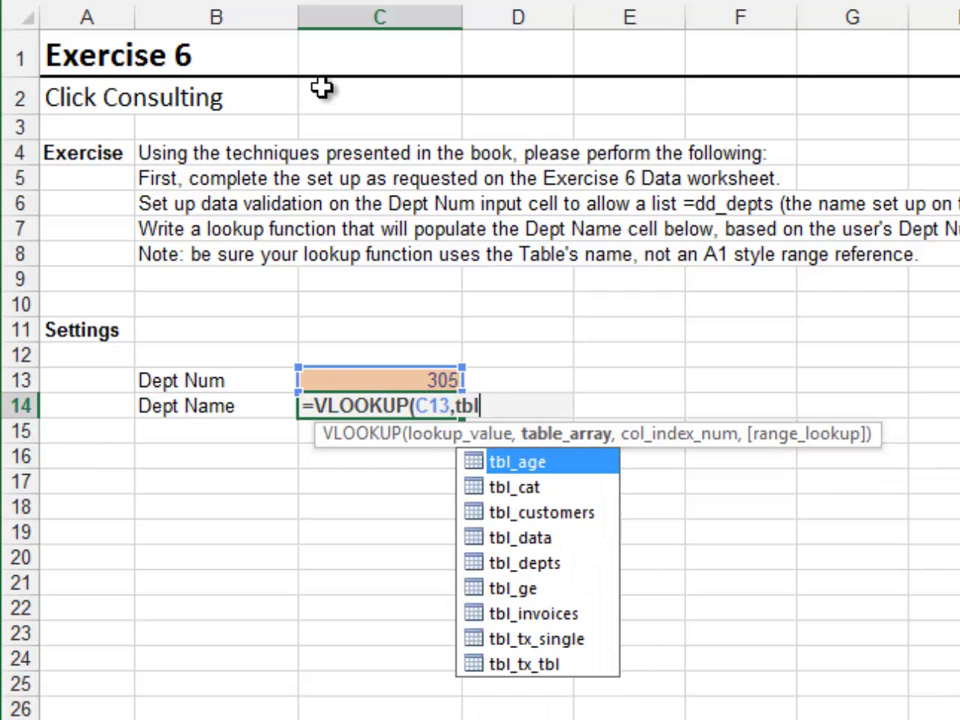
key(Down)
key(Down)
key(Down)
key(Down)
key(Tab)
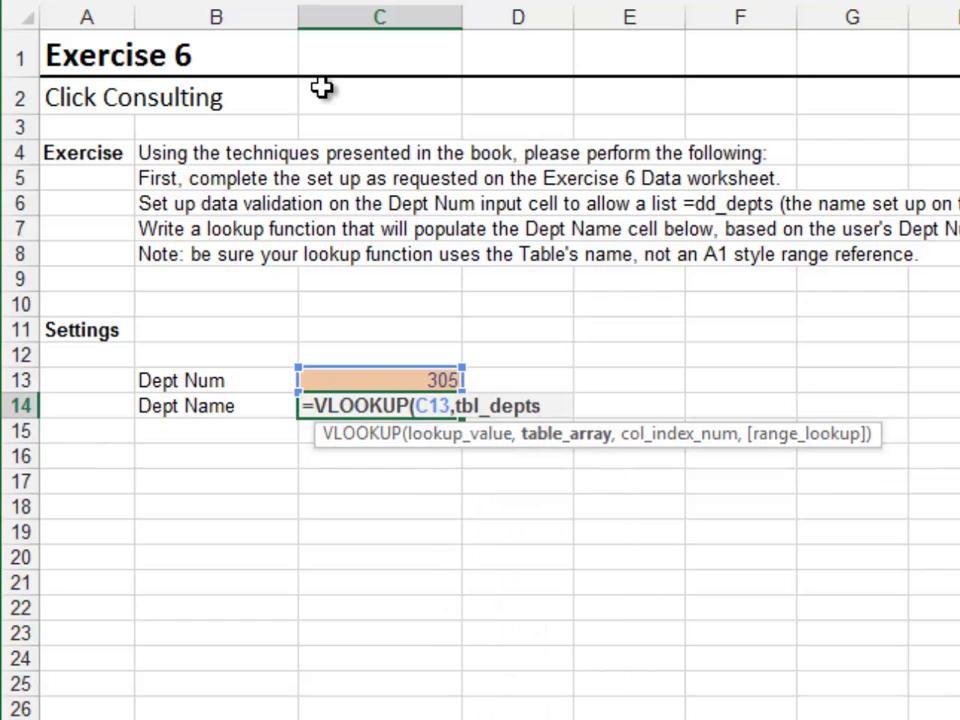
text(,)
text(2,)
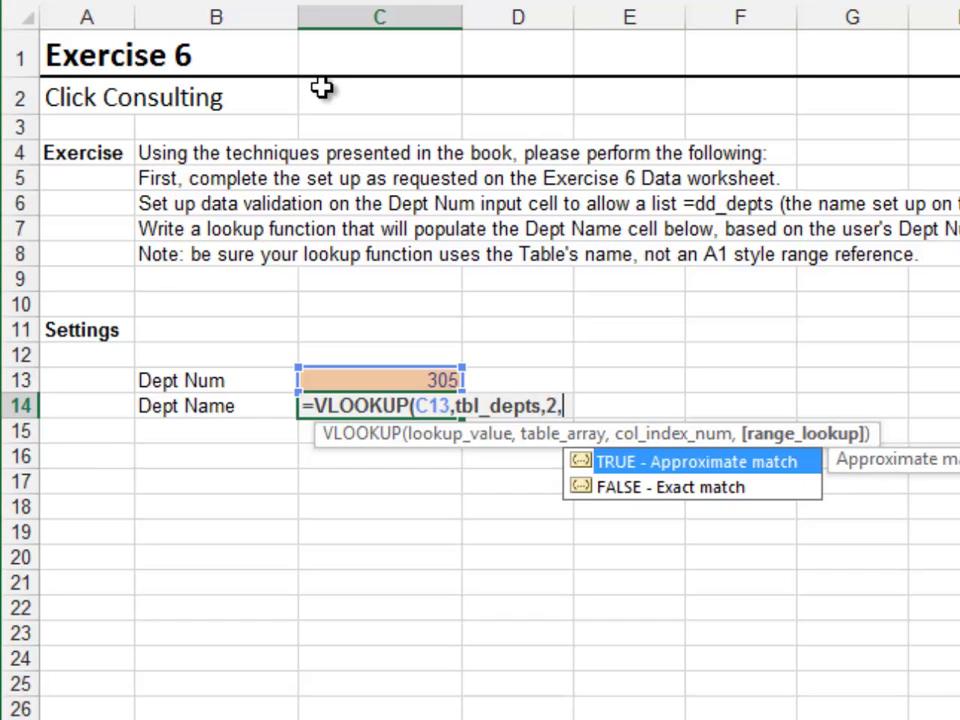
text(0))
key(Return)
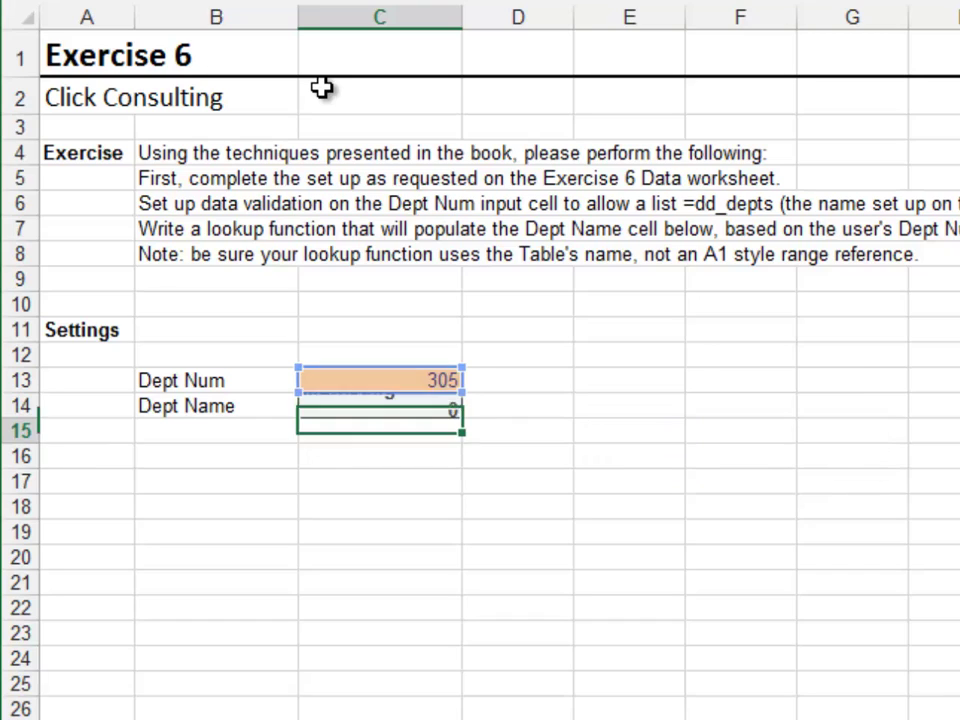
Step: Change the Dept Num selection in C13 to the department two entries after 305 in its validation list
key(Up)
key(Up)
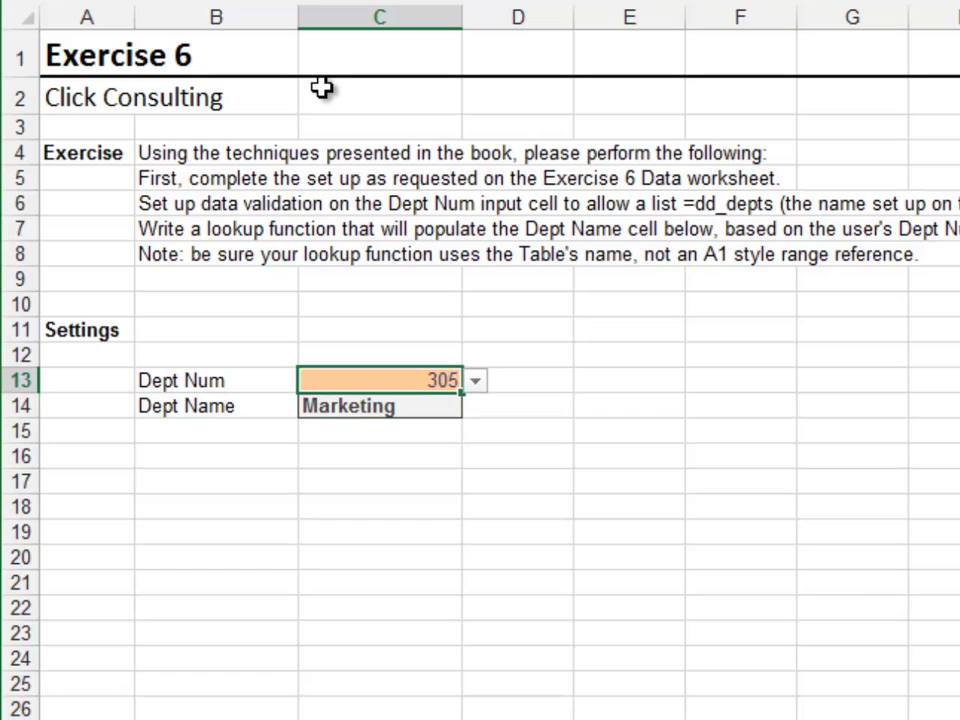
key(alt+Down)
key(Down)
key(Down)
key(Return)
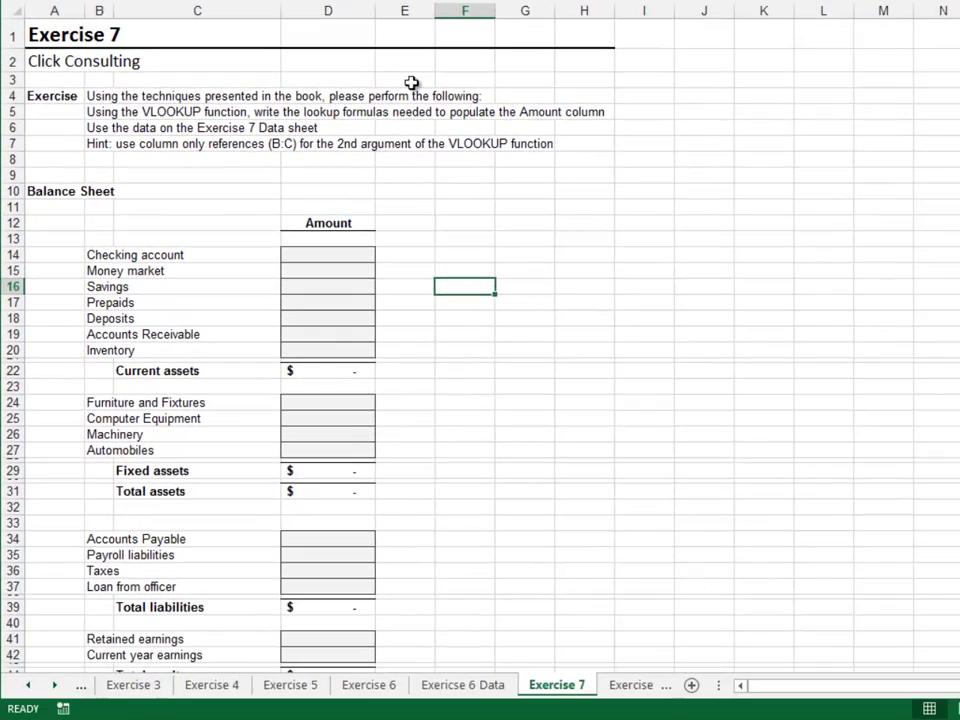
Step: On the Exercise 7 sheet, start a VLOOKUP formula in the Checking account Amount cell D14 with B14 as the lookup value
click(660, 436)
click(427, 78)
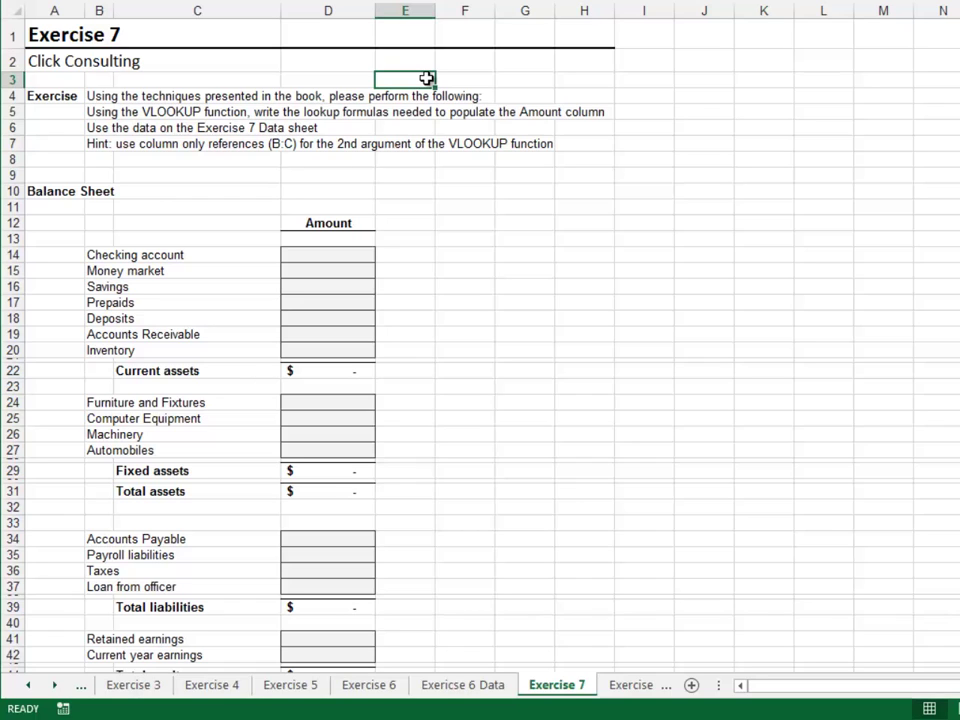
key(ctrl+Page_Down)
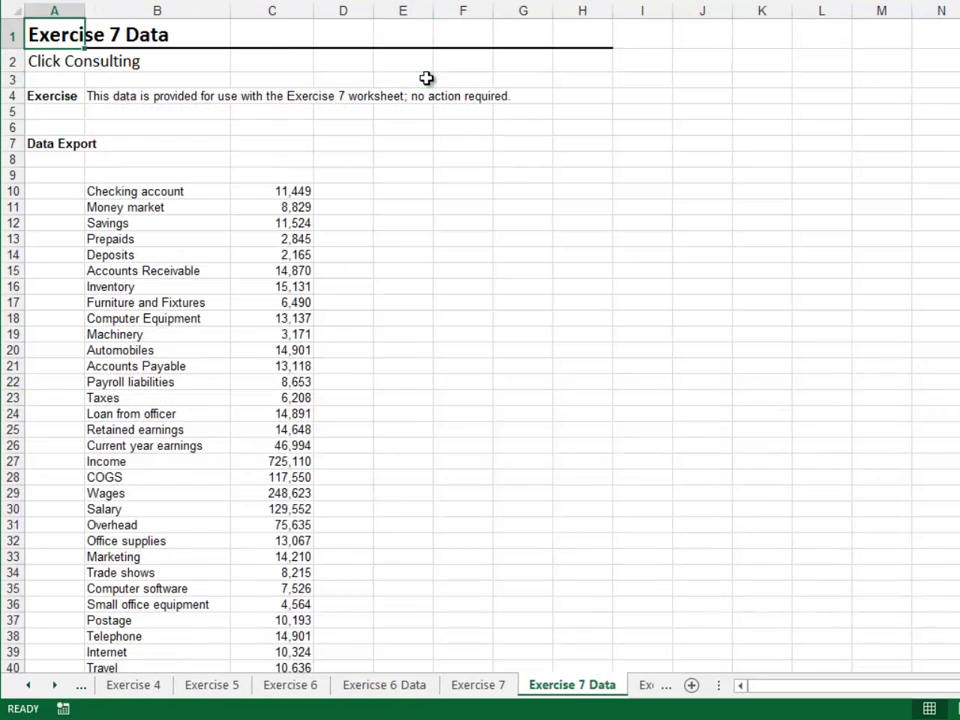
key(ctrl+Page_Up)
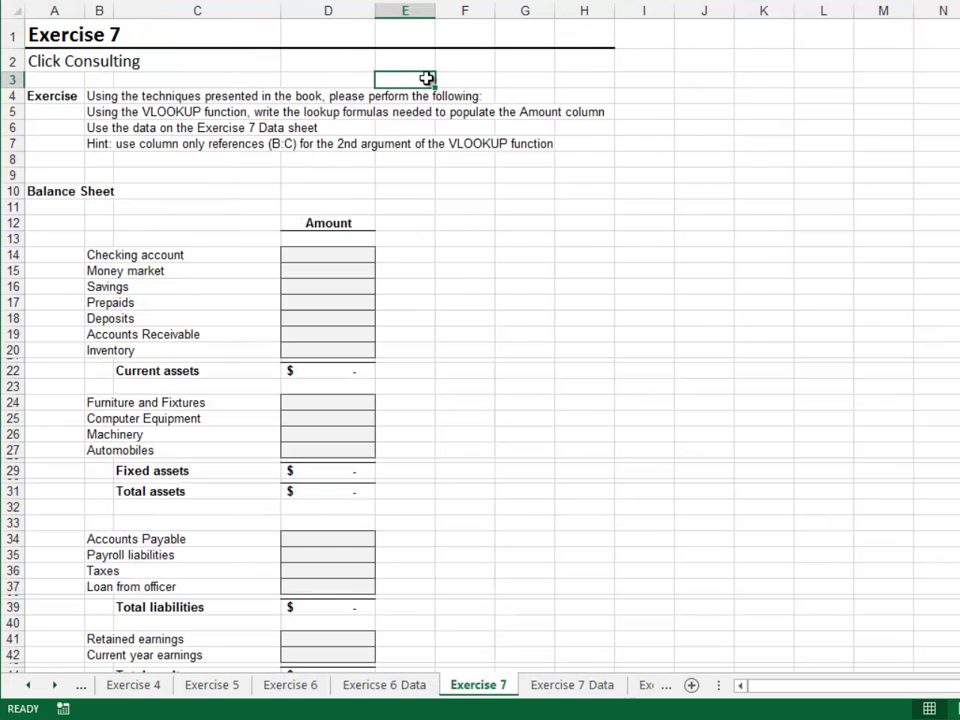
key(Left)
key(ctrl+Down)
key(Down)
key(Down)
text(=vl)
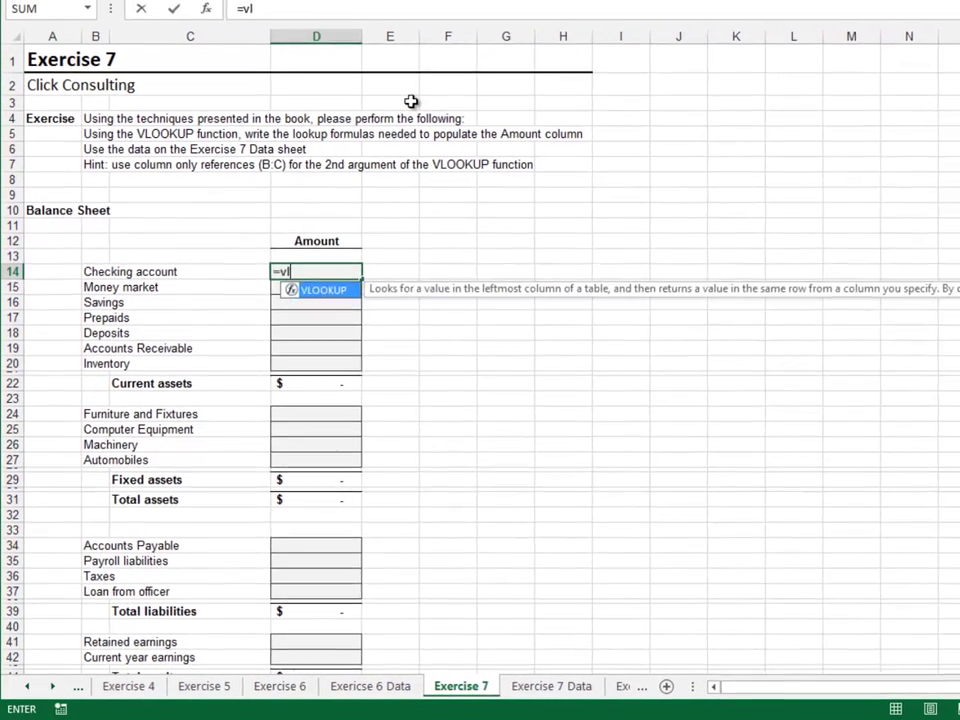
key(Tab)
key(Left)
key(Left)
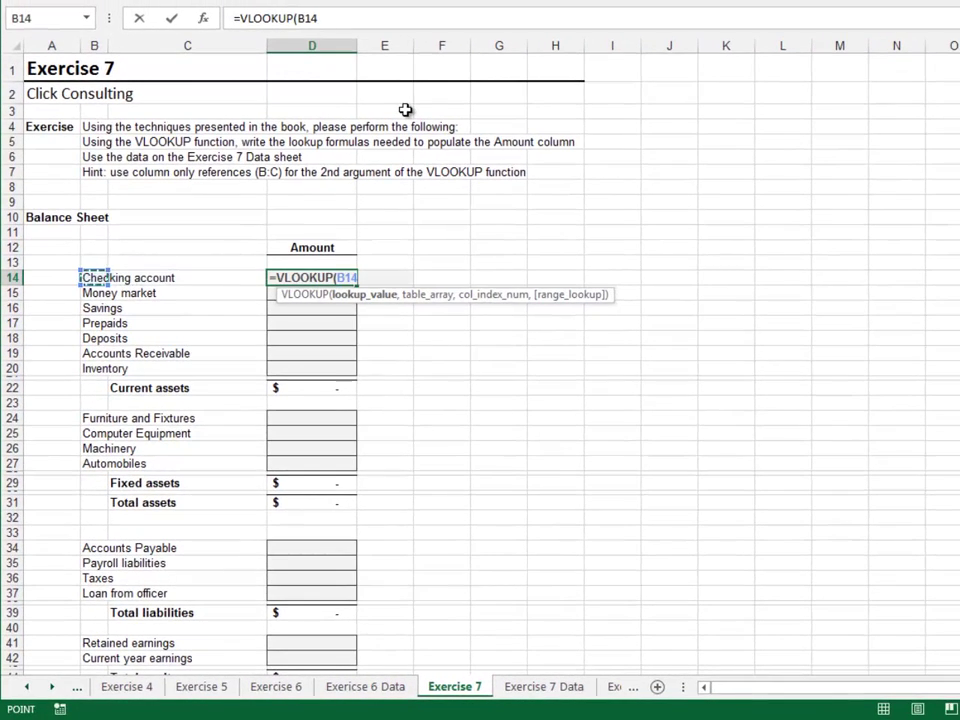
text(,)
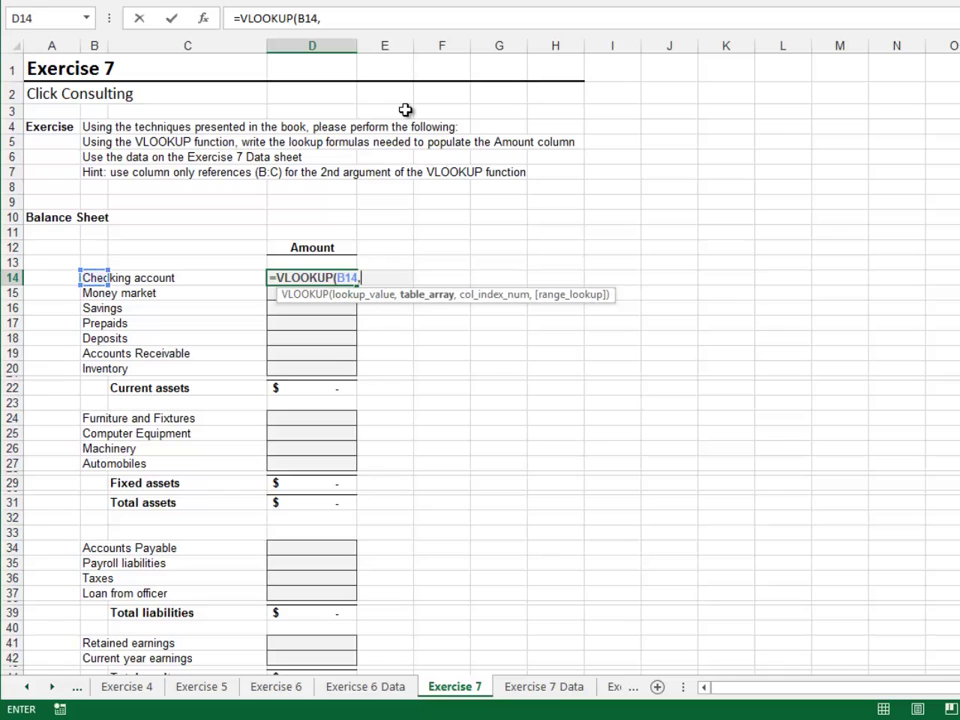
Step: Complete the D14 formula with columns B:C of the Exercise 7 Data sheet, column index 2 and range lookup 0
key(ctrl+Page_Down)
key(Right)
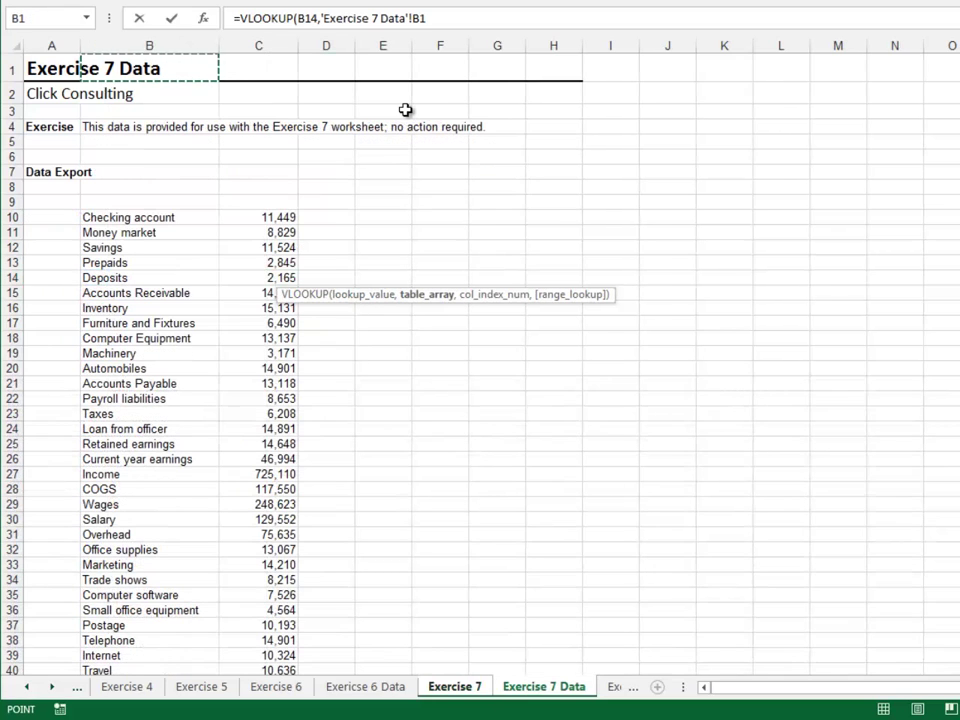
key(ctrl+space)
key(shift+Right)
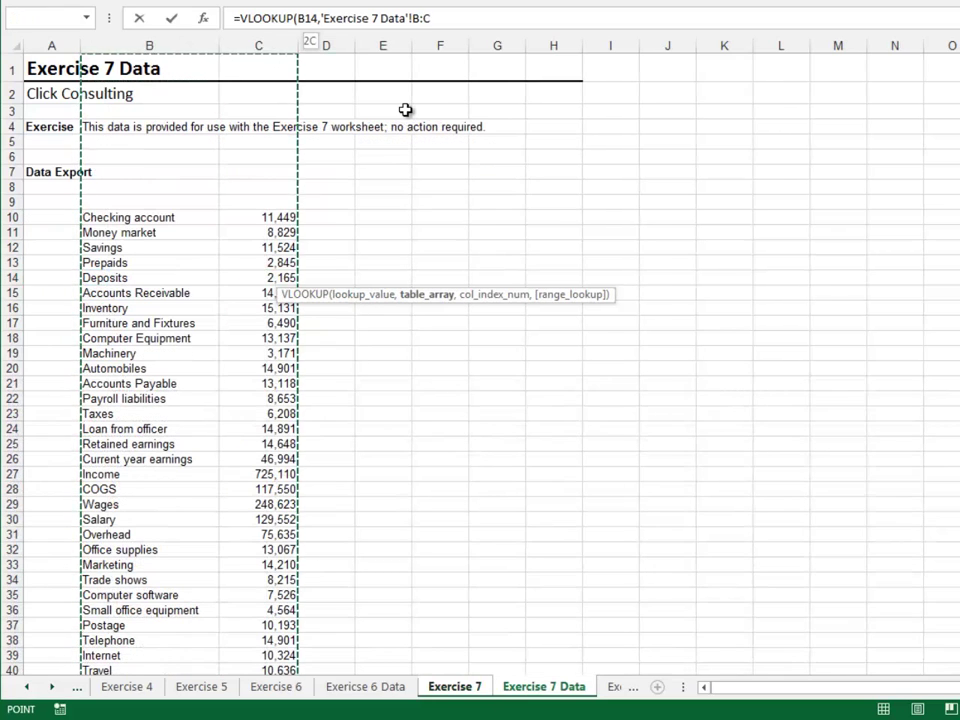
text(,)
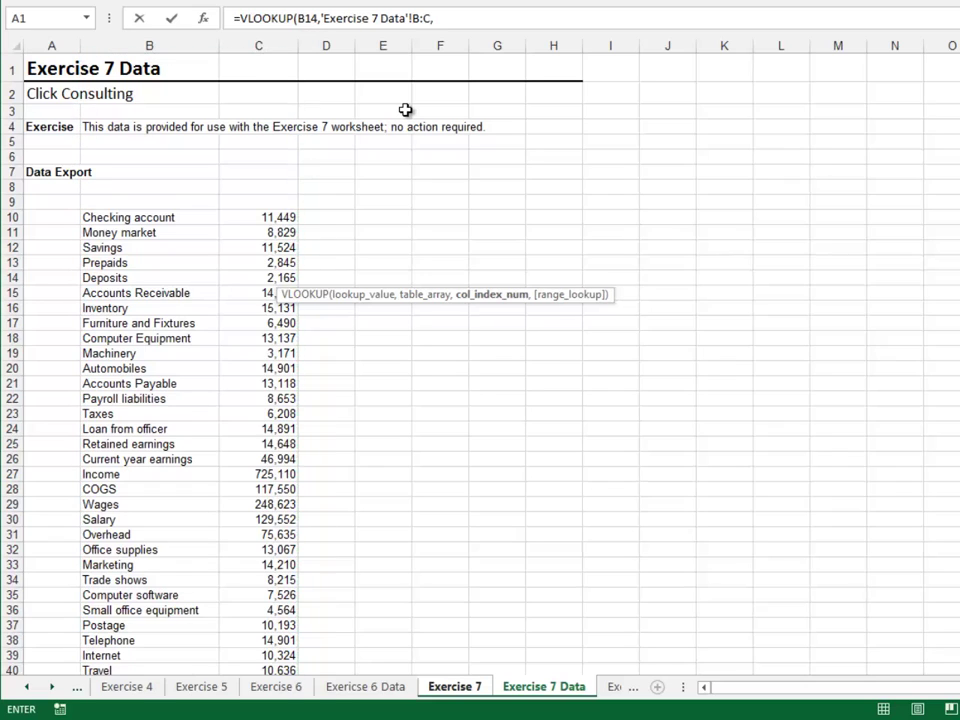
text(2,0)
key(Return)
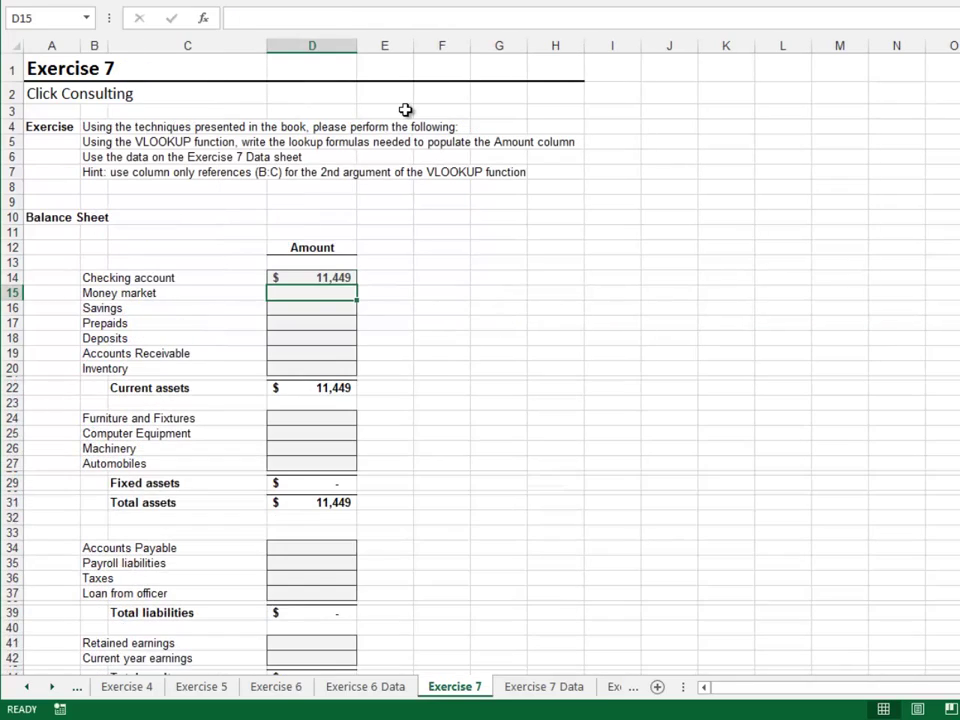
Step: Copy the Checking account formula to the current asset rows through Inventory, D14:D20
key(Up)
key(ctrl+c)
key(shift+Down)
key(shift+Down)
key(shift+Down)
key(shift+Down)
key(shift+Down)
key(shift+Down)
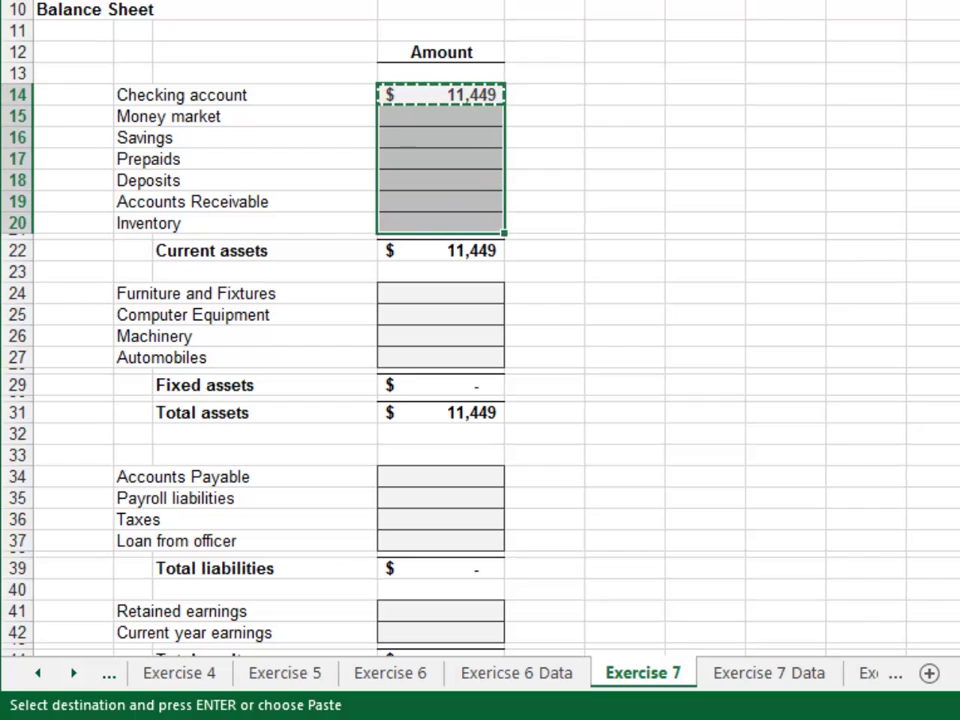
key(ctrl+v)
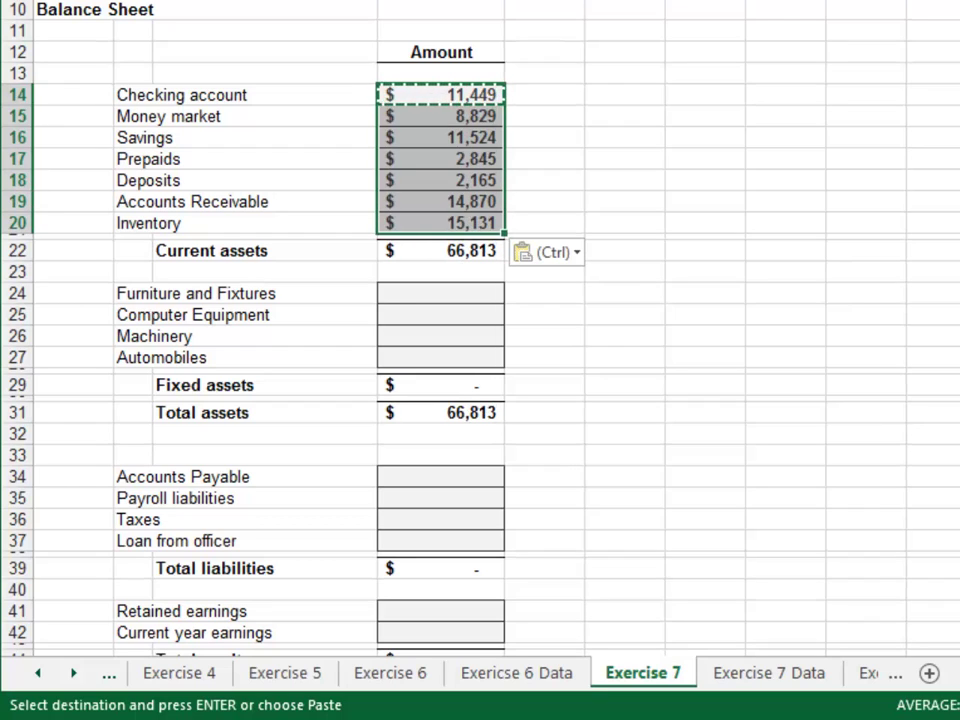
Step: Paste the copied lookup formula into the fixed asset Amount cells D24:D27
key(Down)
key(Down)
key(Down)
key(Down)
key(Down)
key(Down)
key(Down)
key(Down)
key(Down)
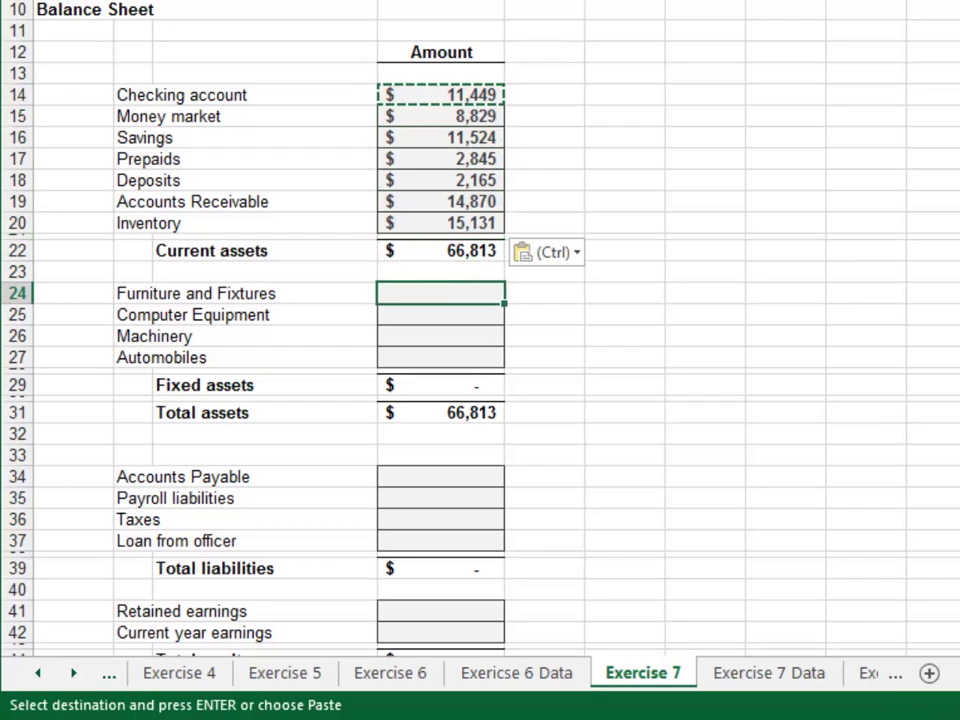
key(shift+Down)
key(shift+Down)
key(shift+Down)
key(ctrl+v)
Step: Paste the copied lookup formula into the liability Amount cells D34:D37, from Accounts Payable to Loan from officer
key(Down)
key(Down)
key(Down)
key(Down)
key(Down)
key(Down)
key(Down)
key(Down)
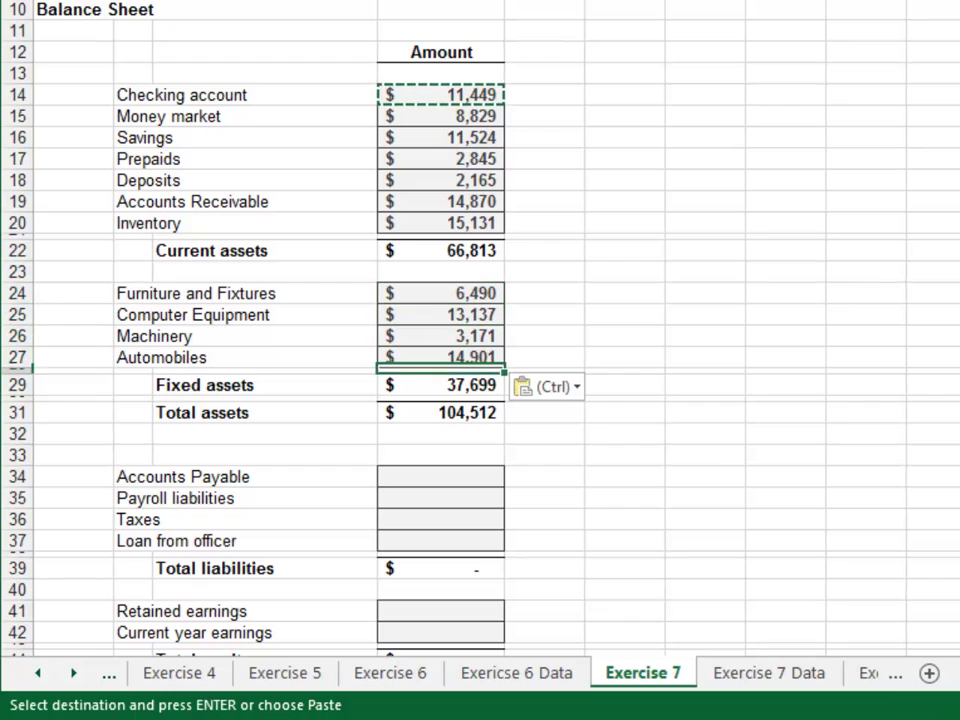
key(shift+Down)
key(shift+Down)
key(shift+Down)
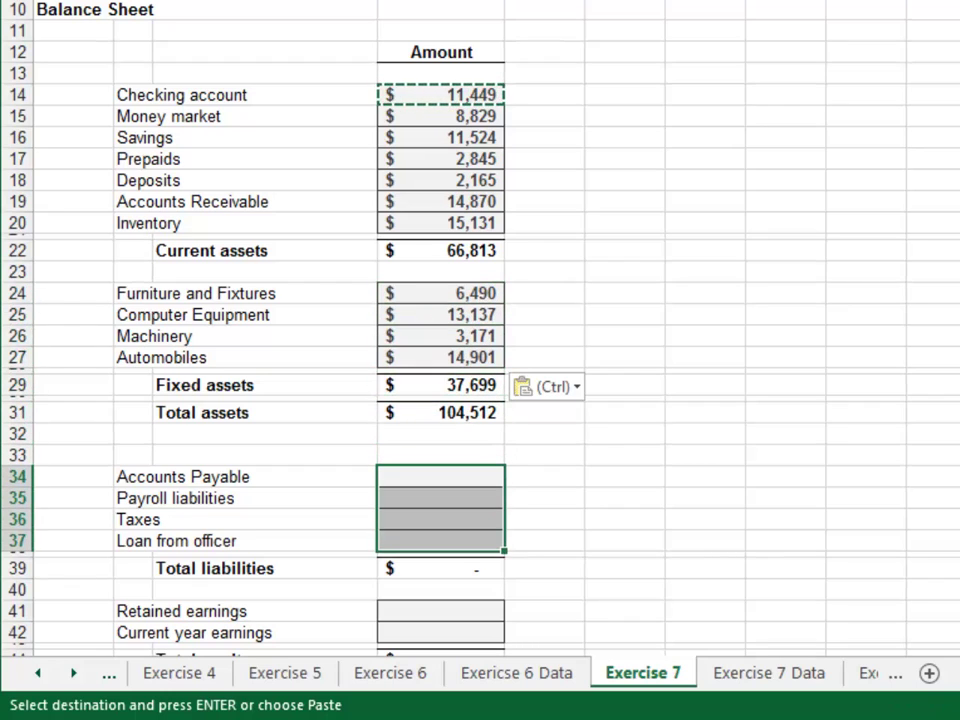
key(ctrl+v)
Step: Paste the copied lookup formula into the equity Amount cells D41:D42 and end copy mode
key(Down)
key(Down)
key(Down)
key(Down)
key(Down)
key(Down)
key(shift+Down)
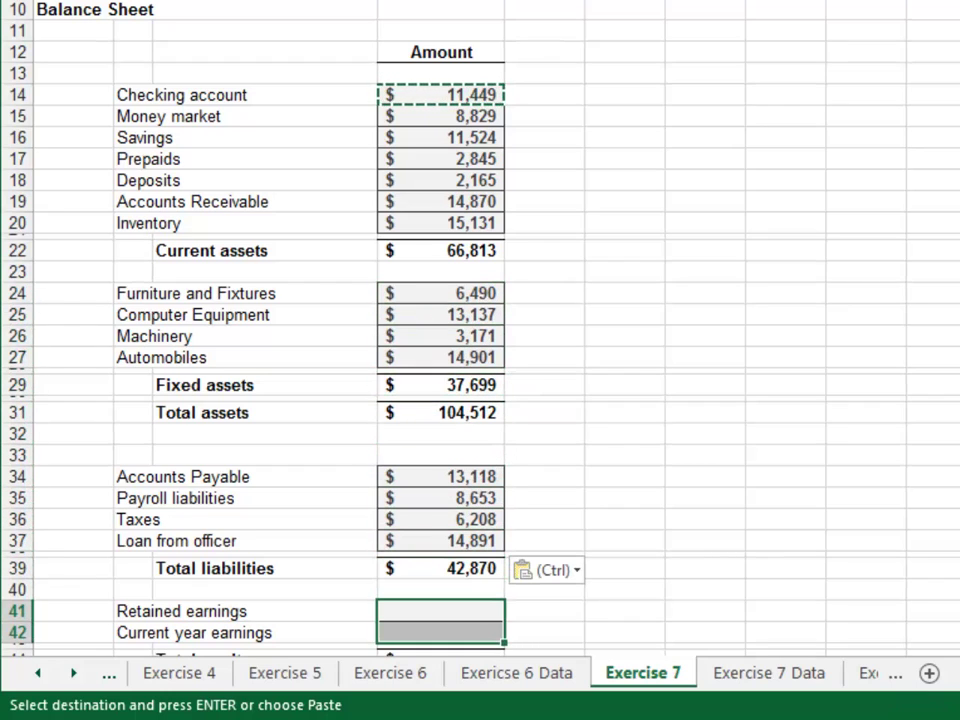
key(ctrl+v)
key(Down)
key(Down)
key(Down)
key(Down)
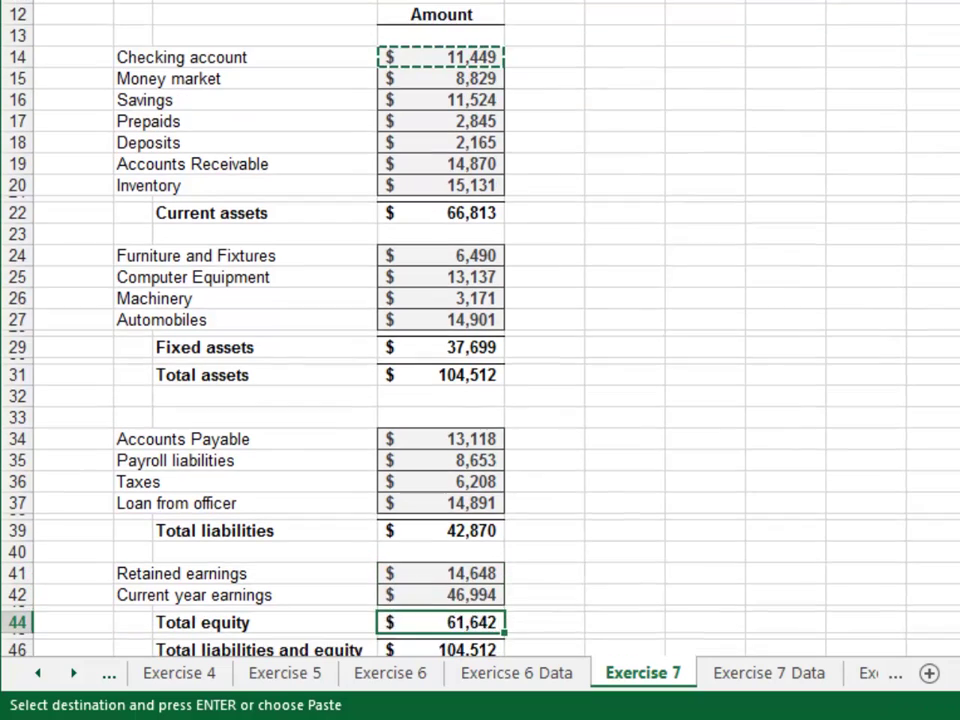
key(Down)
key(Escape)
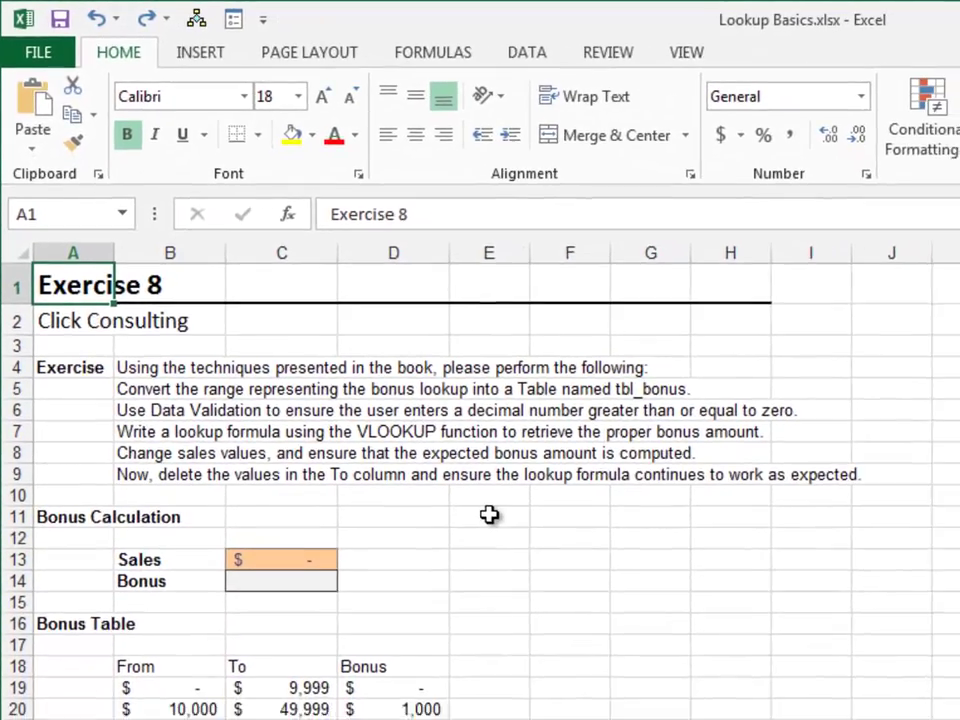
Step: On the Exercise 8 sheet, convert the bonus lookup range B18:D24 into a table named tbl_bonus
key(Right)
key(Right)
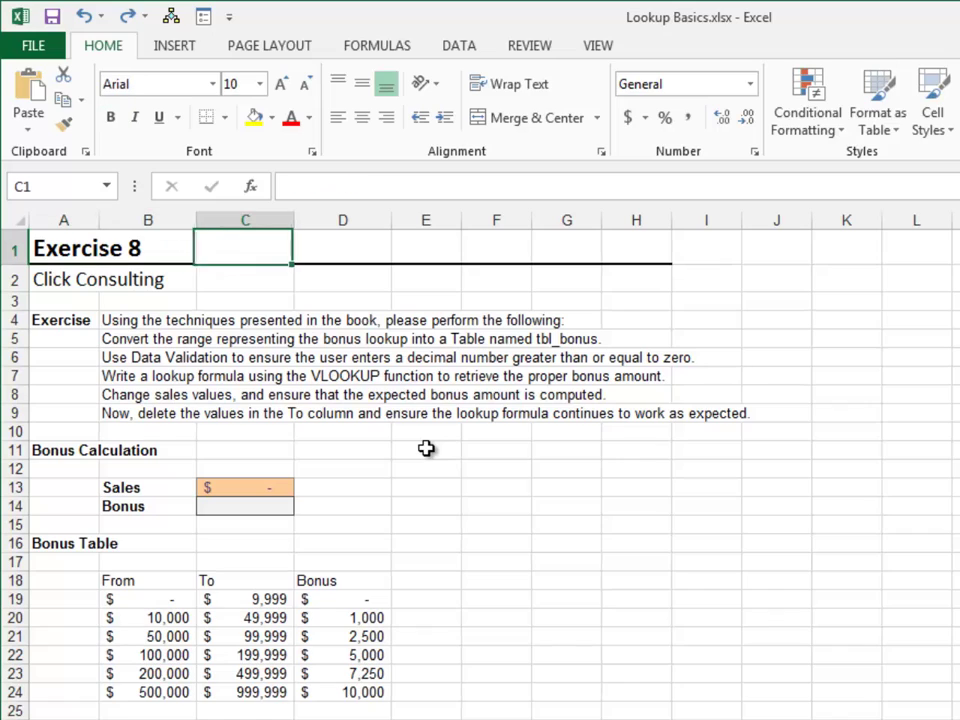
key(Right)
key(ctrl+Down)
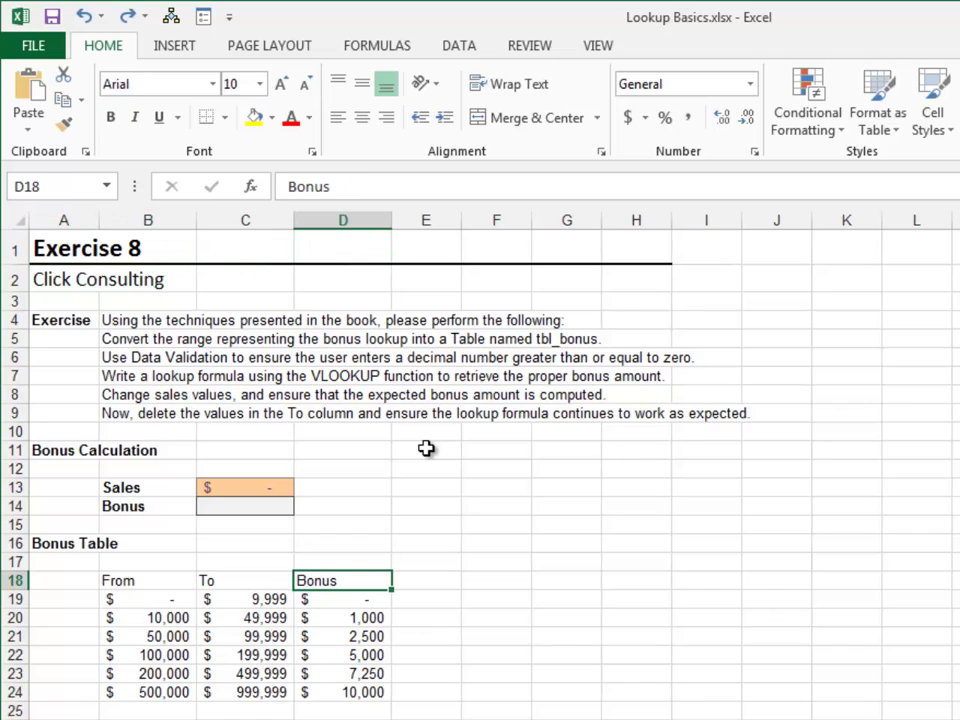
key(Left)
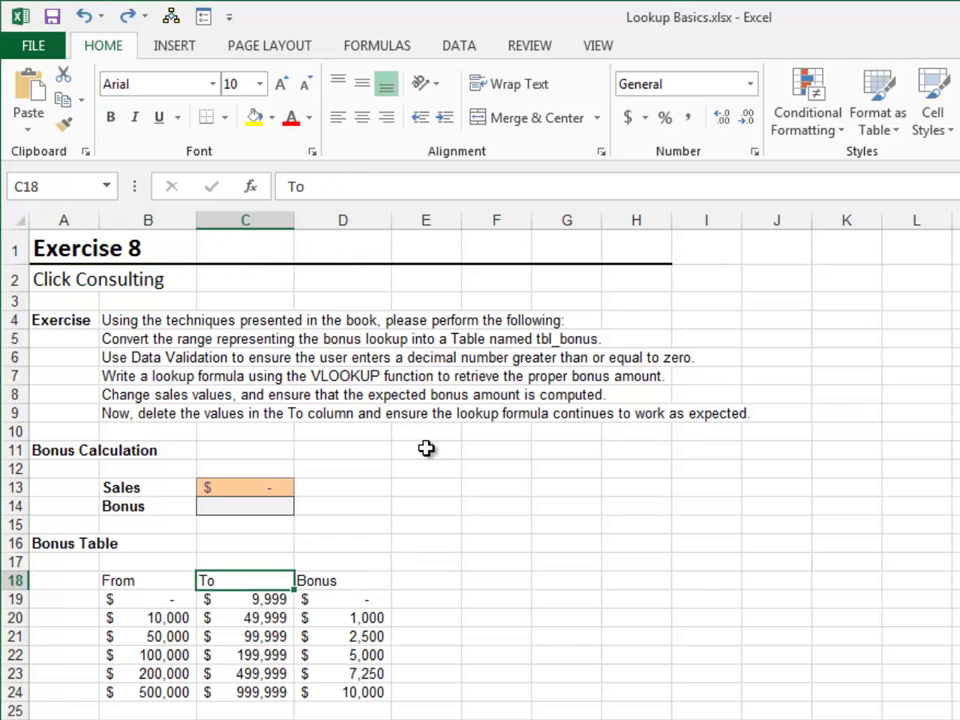
key(ctrl+t)
key(Return)
key(alt+j)
text(tatbl_)
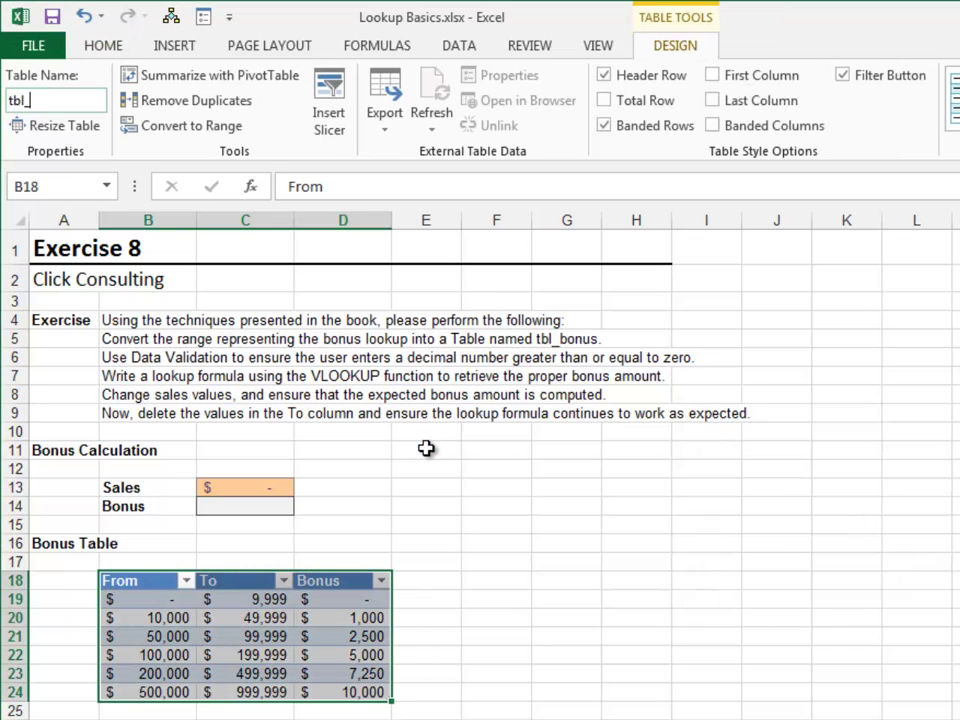
text(bonus)
key(Return)
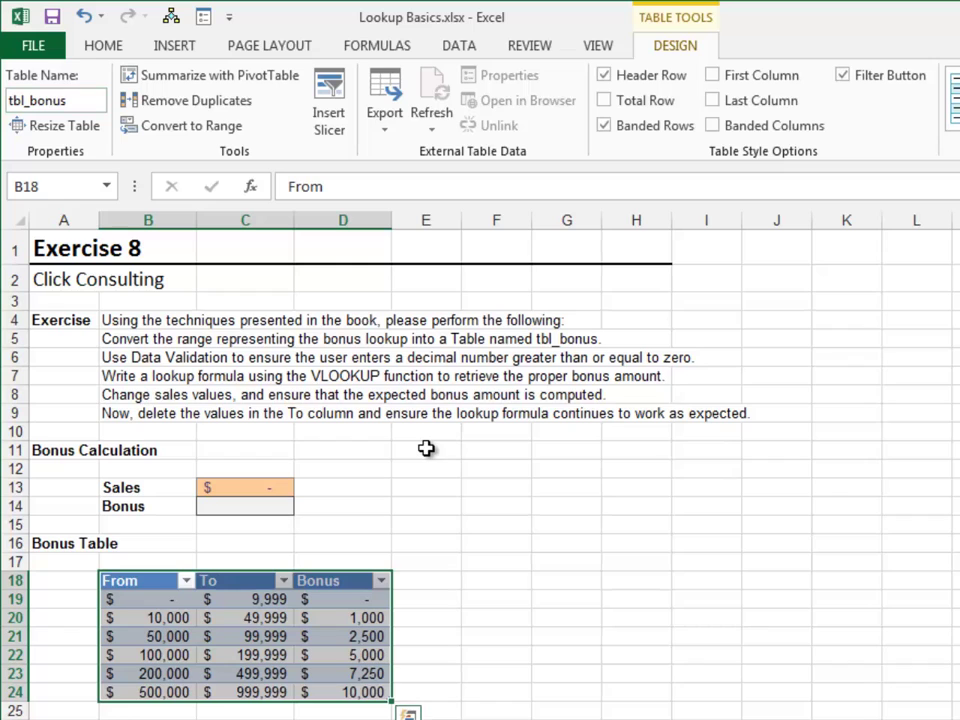
Step: Start a data validation rule on the Sales cell C13 that allows only Decimal values
key(Up)
key(Up)
key(Up)
key(Up)
key(Up)
key(Right)
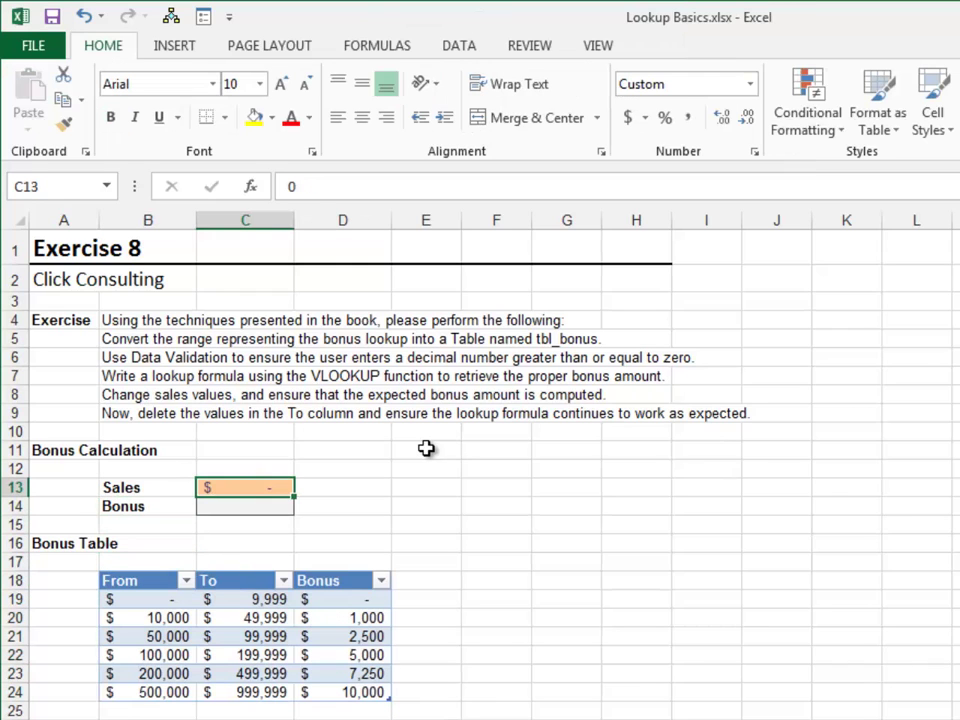
key(alt+a)
key(v)
key(v)
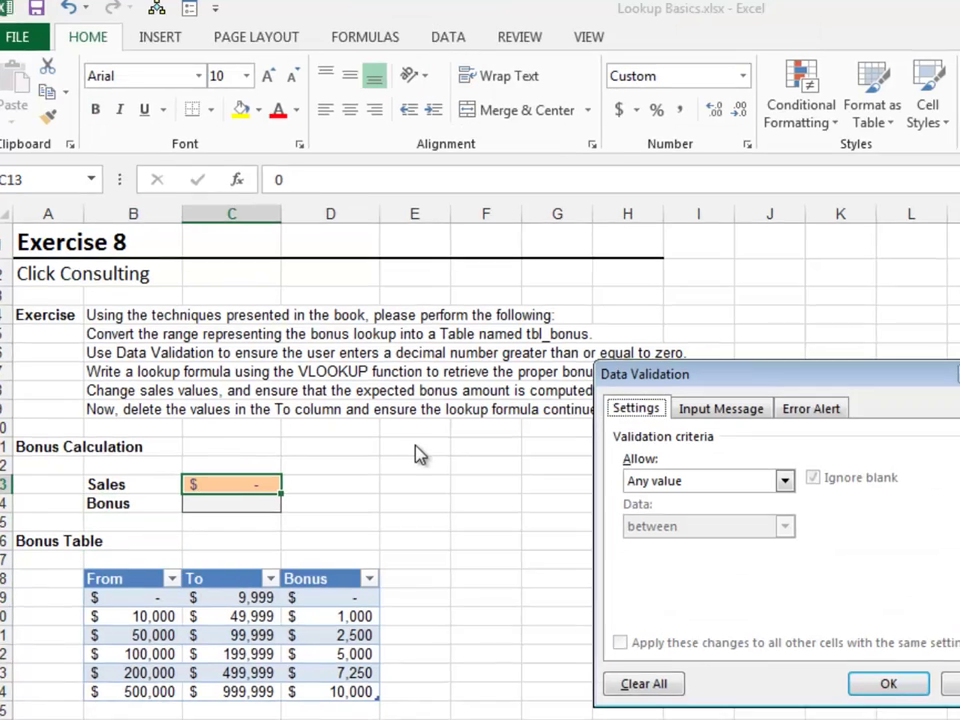
key(alt+Down)
key(Down)
key(Down)
key(Tab)
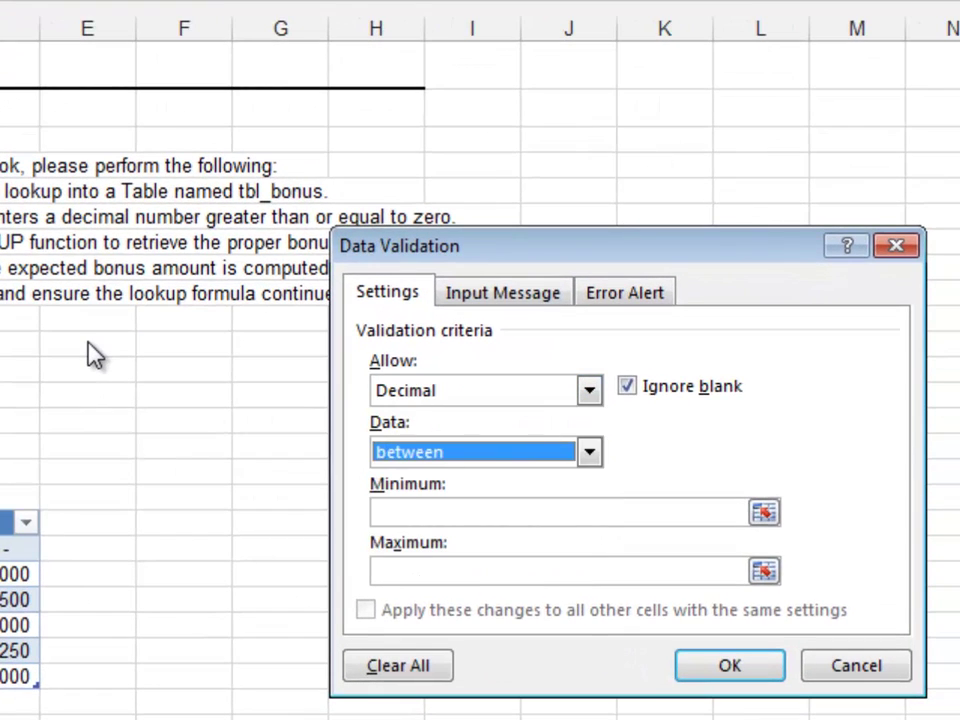
Step: Set the Sales validation condition to greater than or equal to 0 and apply the rule
key(alt+Down)
key(Down)
key(Down)
key(Down)
key(Down)
key(Down)
key(Down)
key(Tab)
text(0)
key(Return)
Step: Enter =VLOOKUP(C13,tbl_bonus,3,TRUE) in the Bonus cell C14 to retrieve the bonus by approximate match
key(Down)
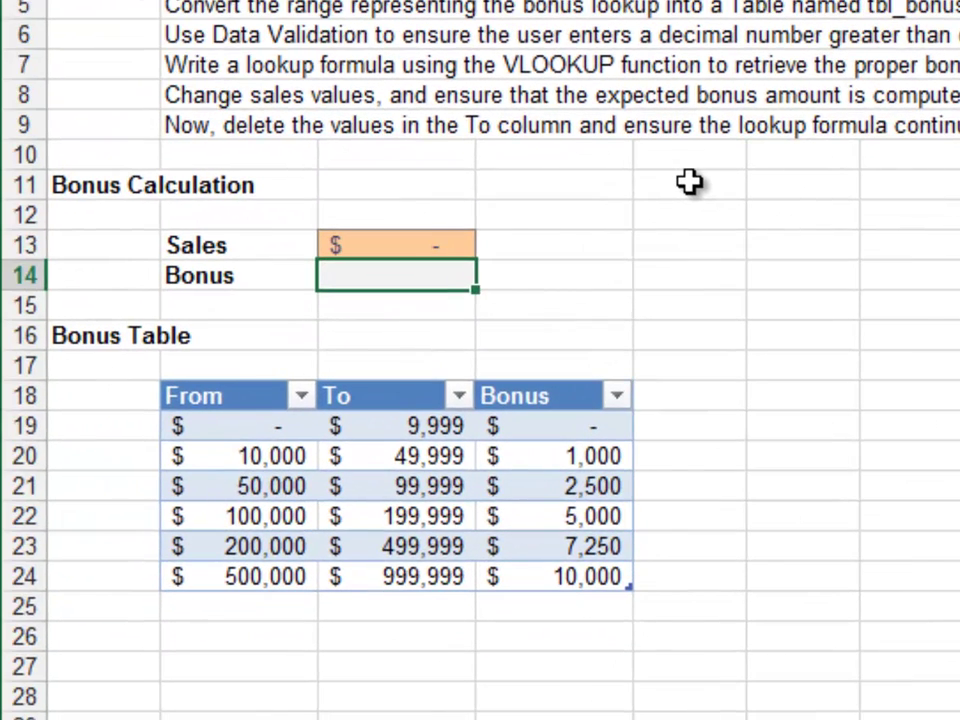
text(=vl)
key(Tab)
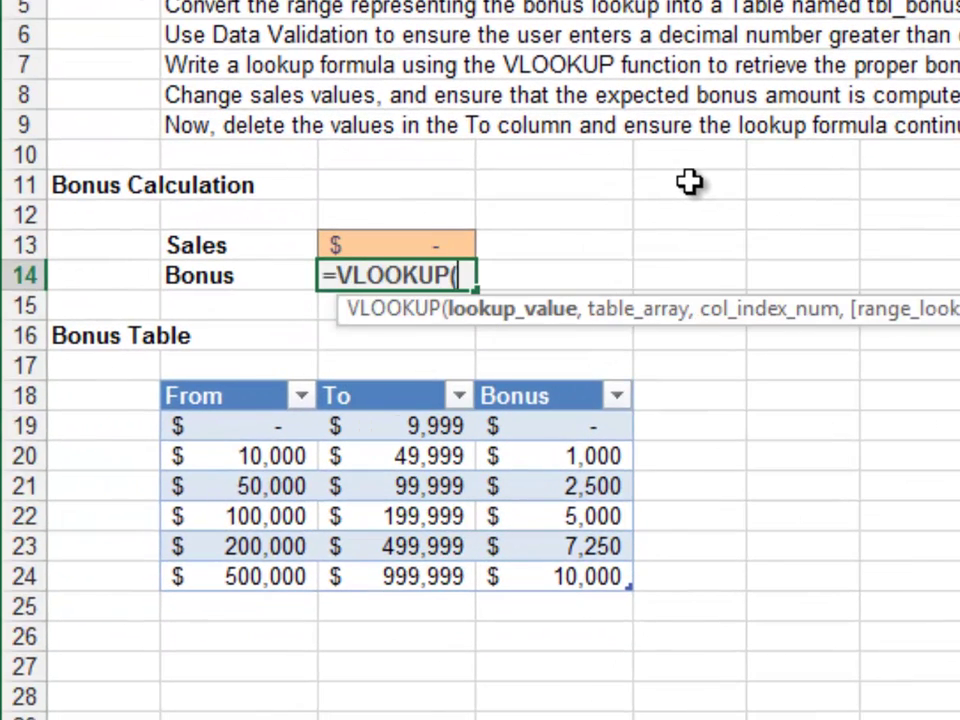
key(Up)
text(,)
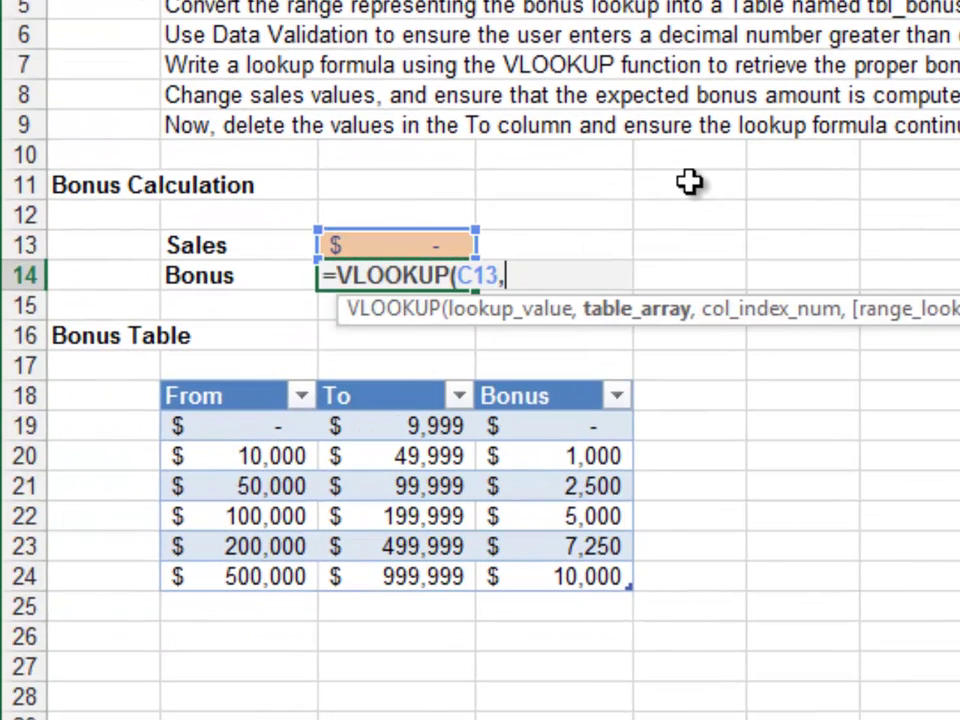
text(tbl_b)
key(Tab)
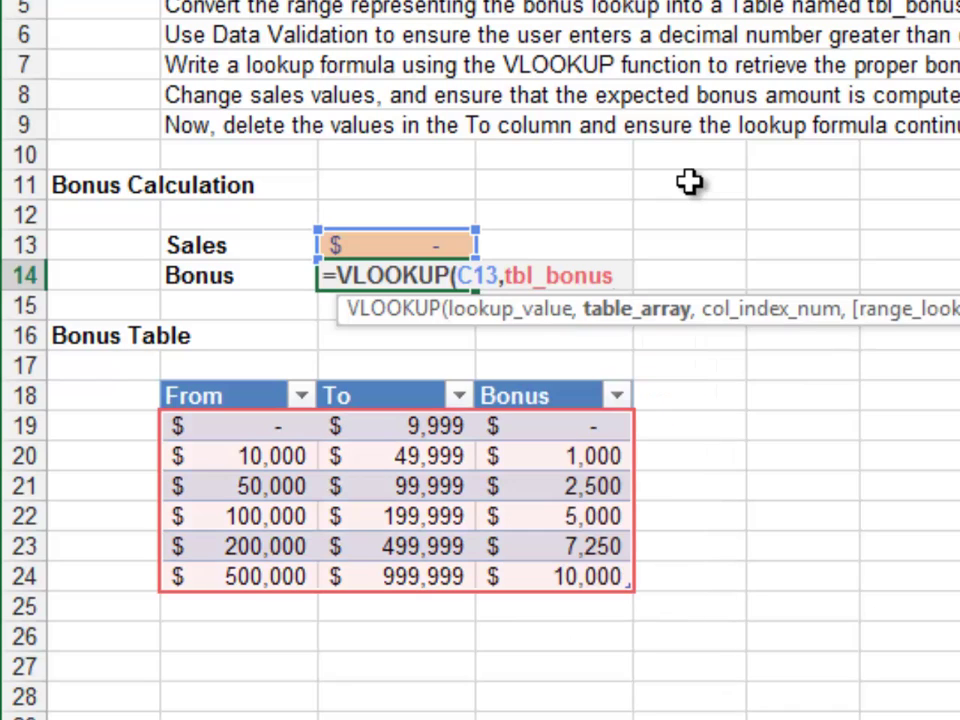
text(,)
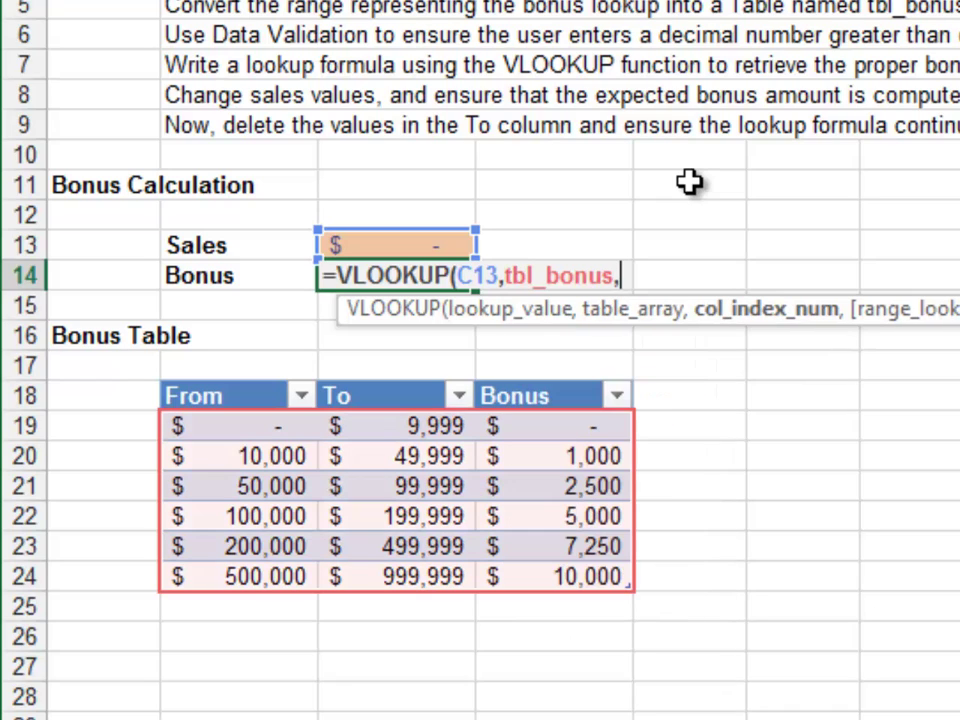
text(3,)
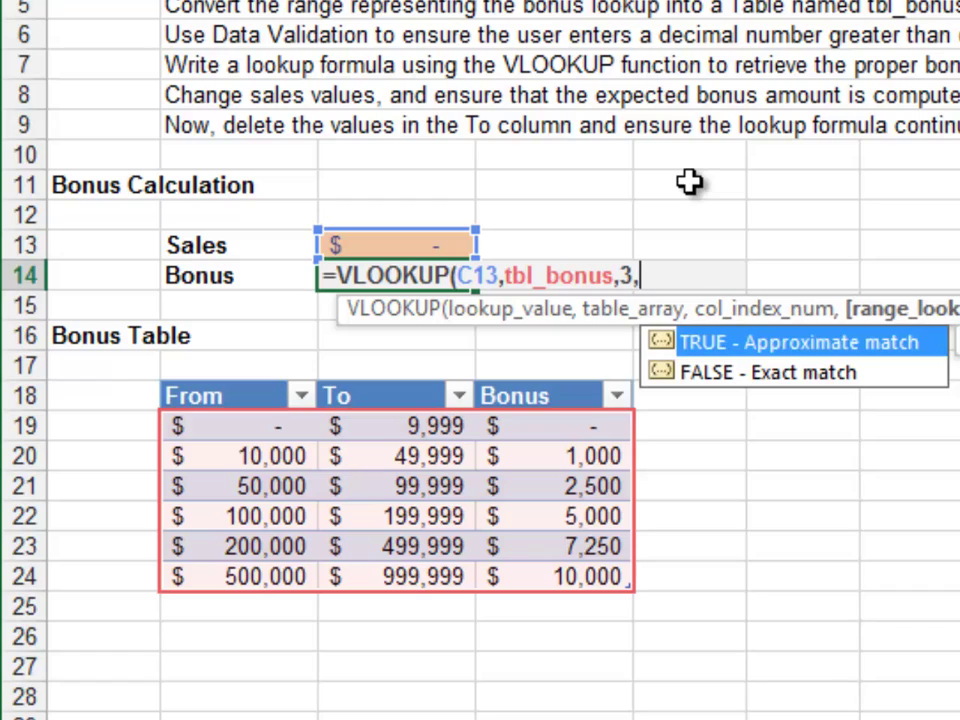
key(Tab)
text())
key(Return)
Step: Test the bonus formula by entering 15000, 111111 and 234567 in turn in the Sales cell C13
key(Up)
key(Up)
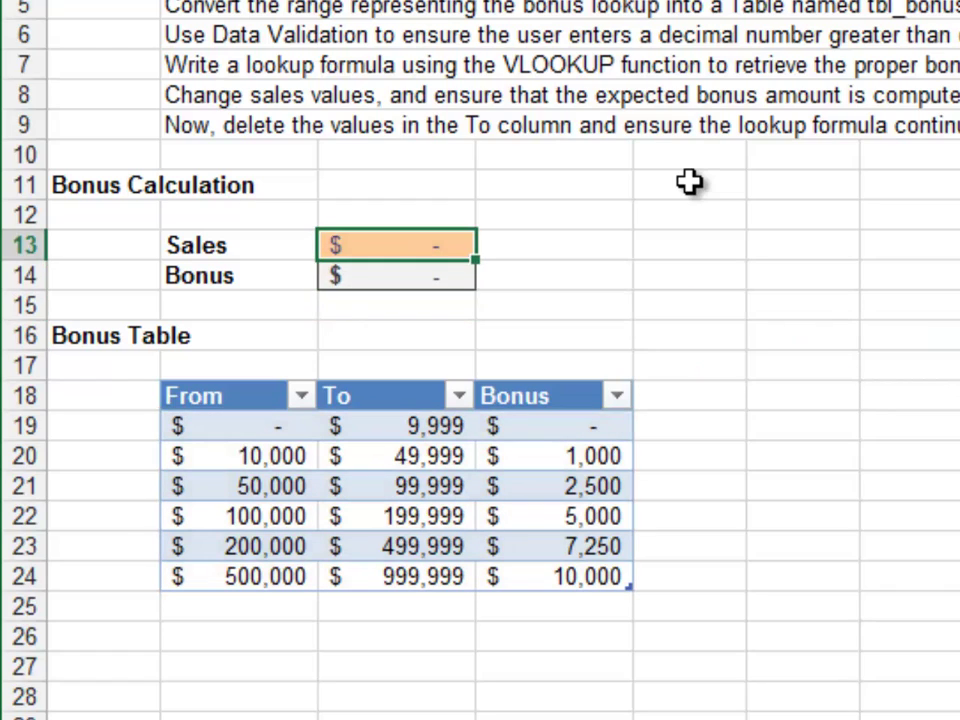
text(15000)
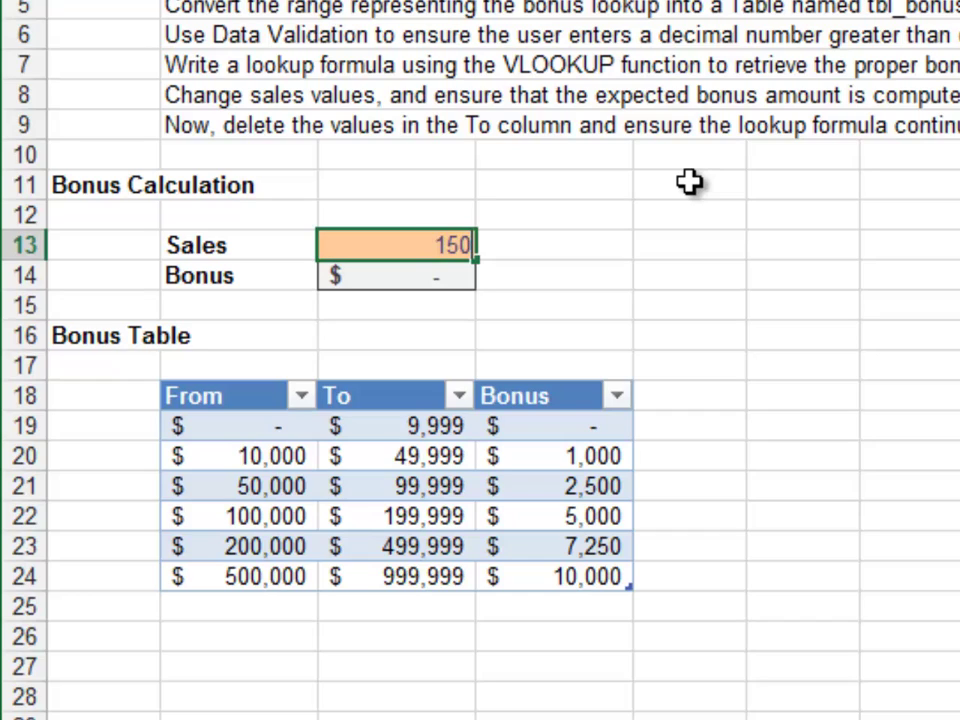
key(Return)
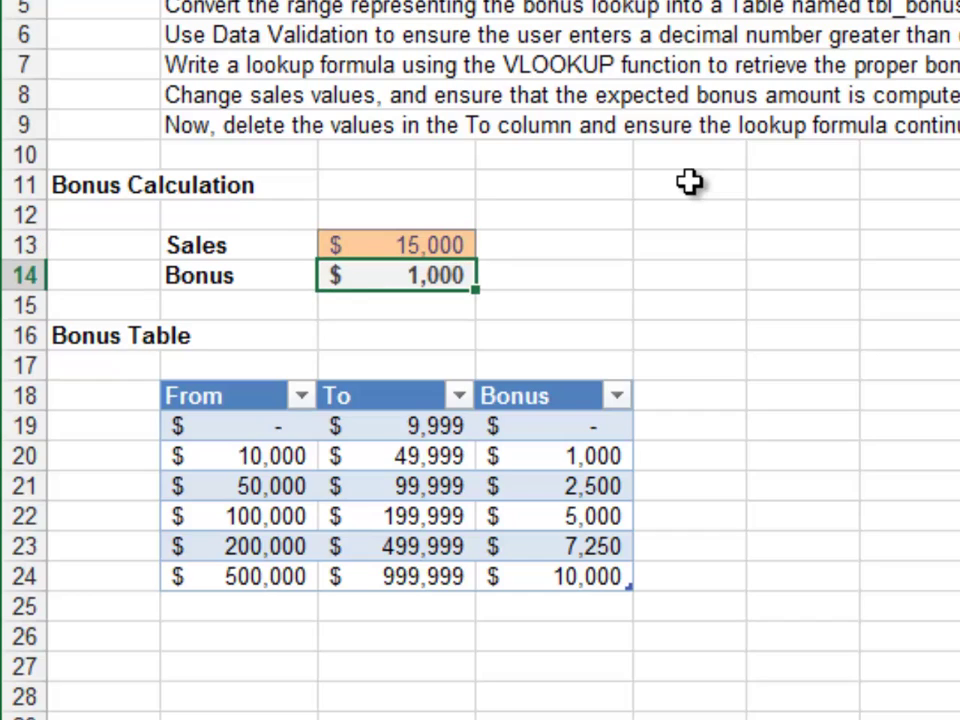
key(Up)
text(111111)
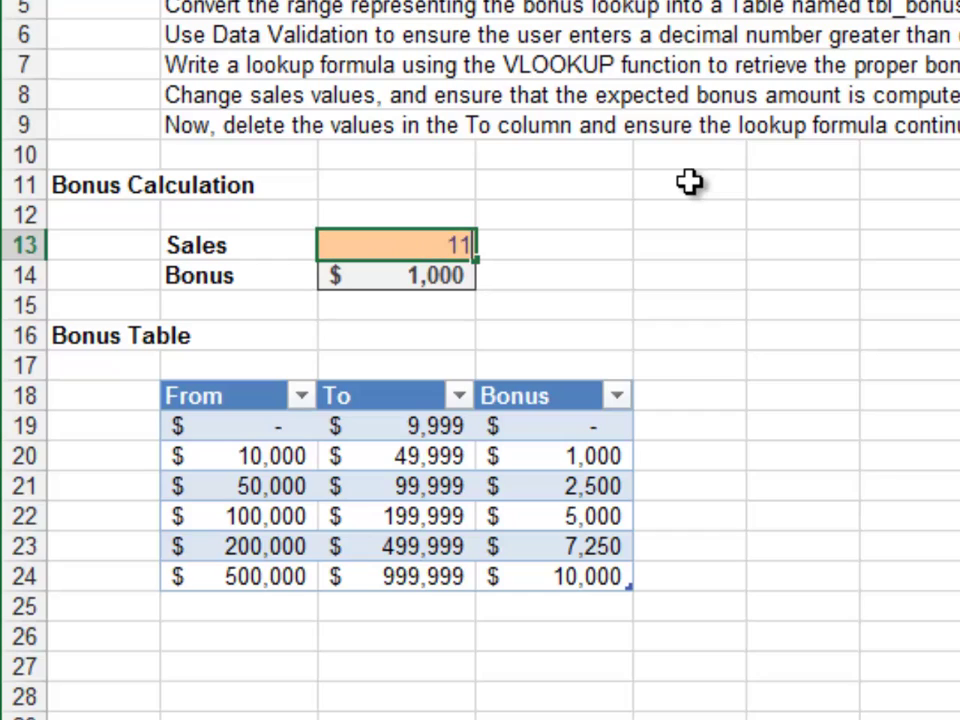
key(Return)
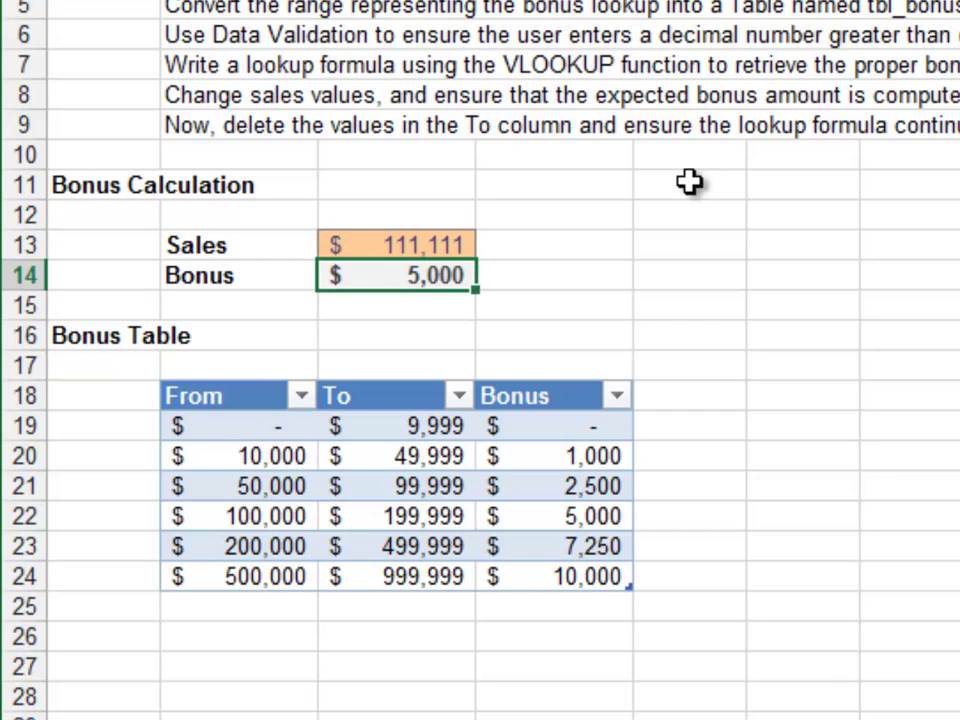
key(Up)
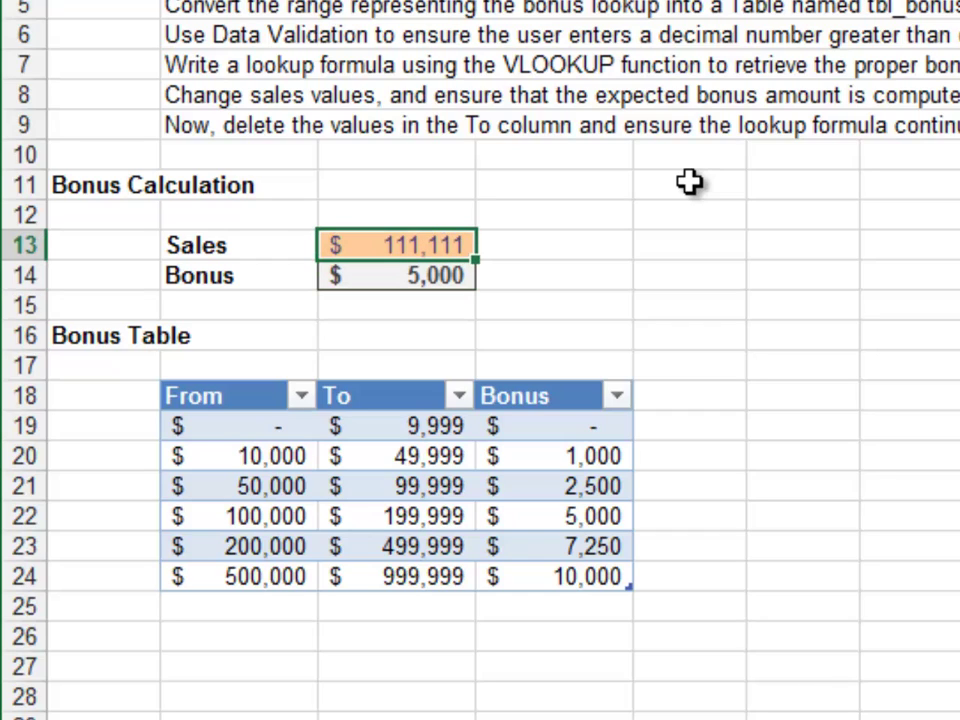
text(234567)
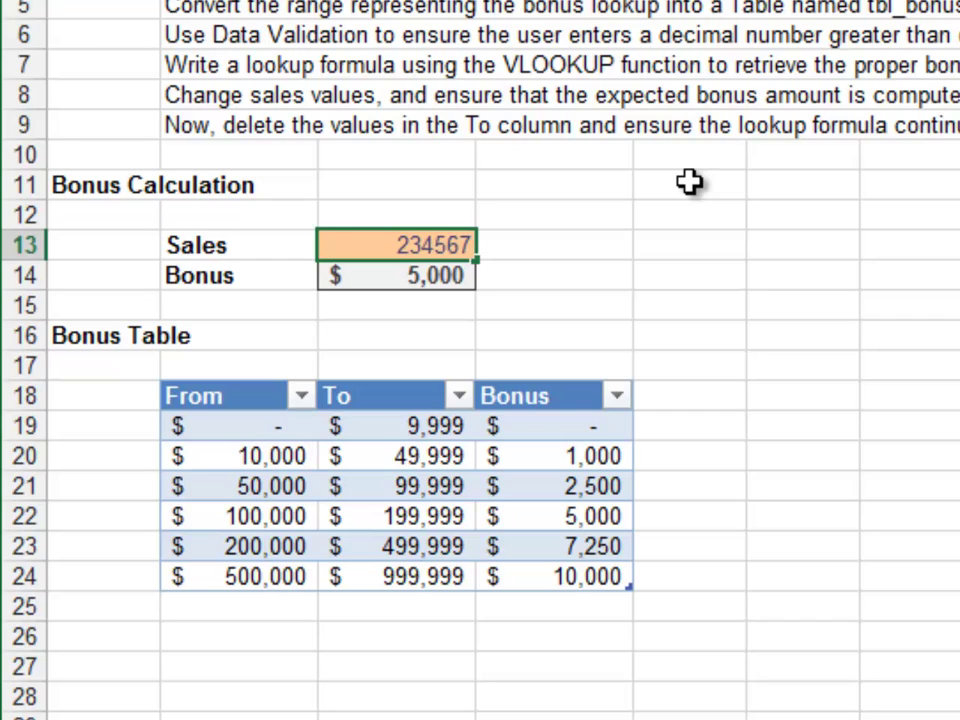
key(Return)
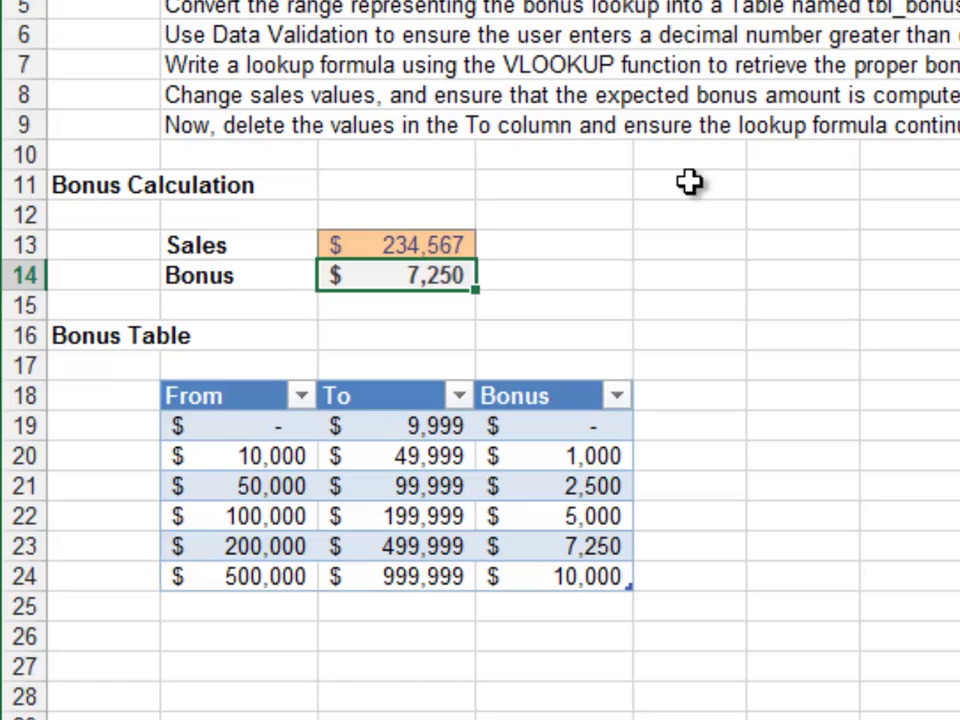
Step: Delete the values in the To column of the bonus table, C19:C24
key(Down)
key(Down)
key(Down)
key(Down)
key(Down)
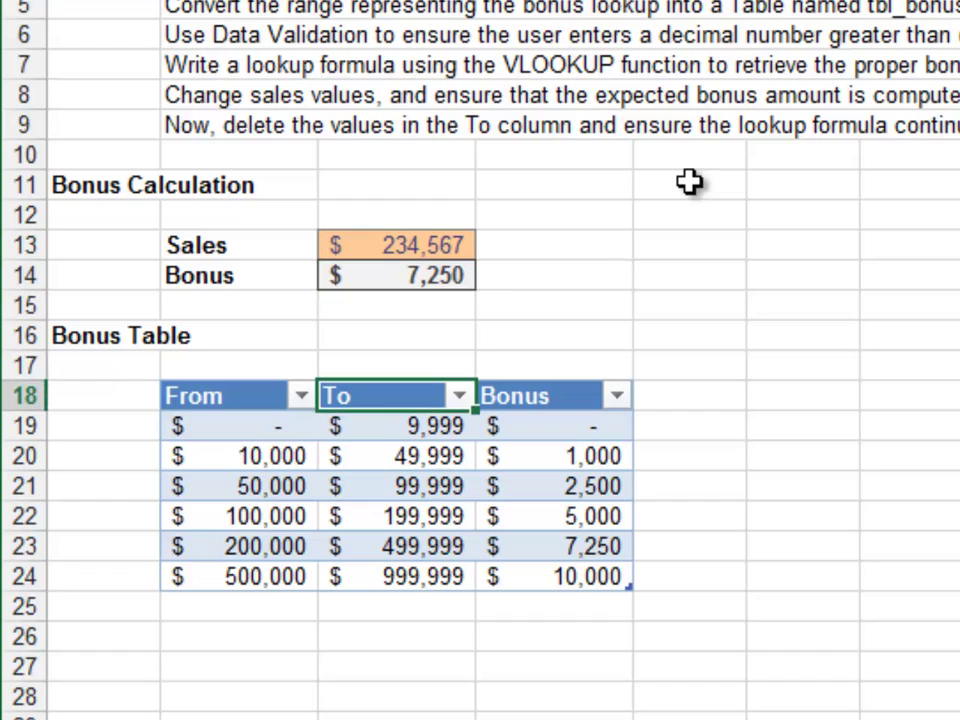
key(ctrl+shift+Down)
key(Delete)
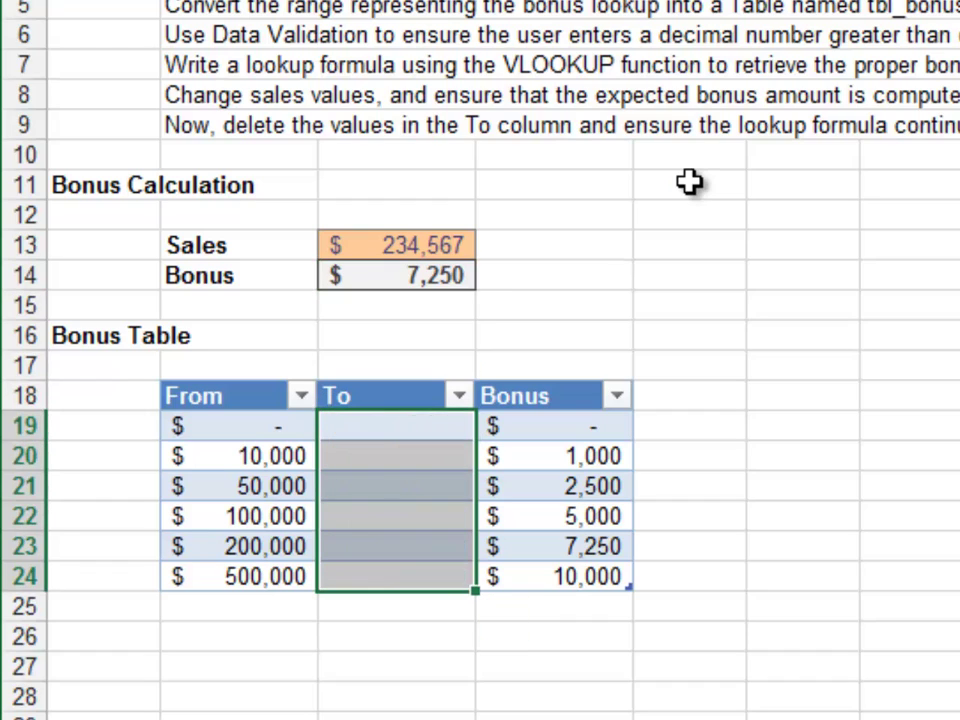
Step: Retest the bonus formula by entering 55555, 888888 and 5000000 in turn in the Sales cell C13
key(Up)
key(Up)
key(Up)
key(Up)
key(Up)
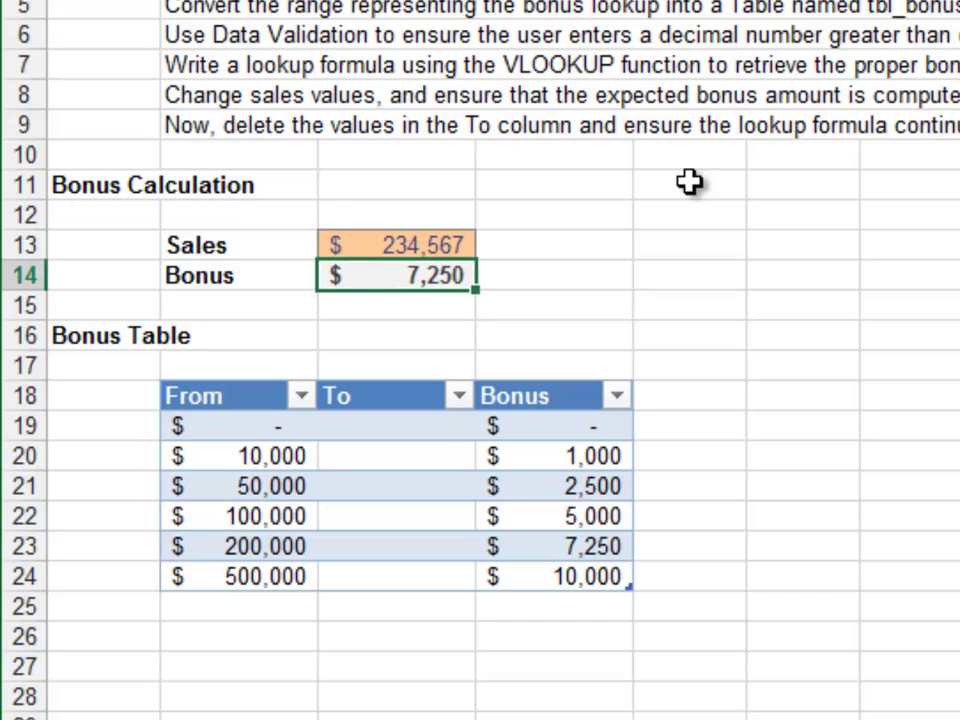
key(Up)
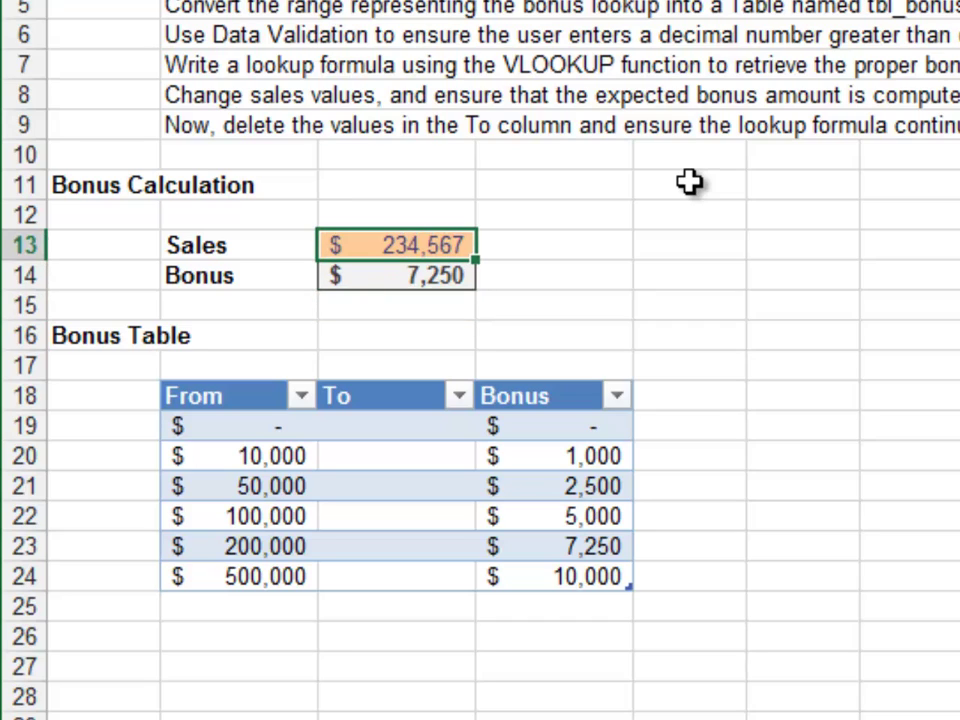
text(55555)
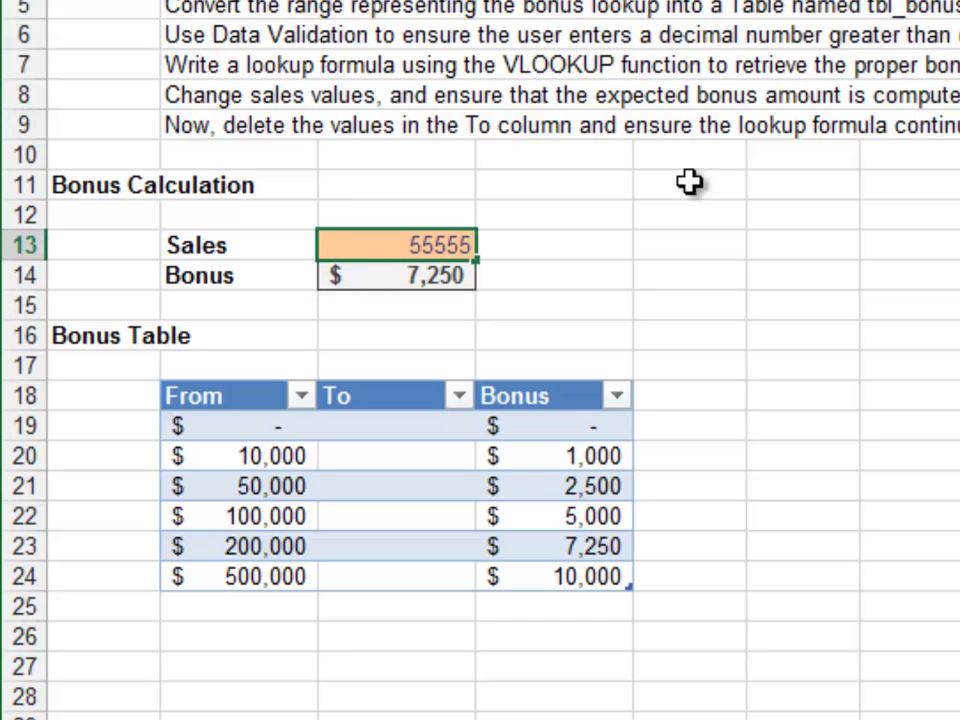
key(Return)
key(Up)
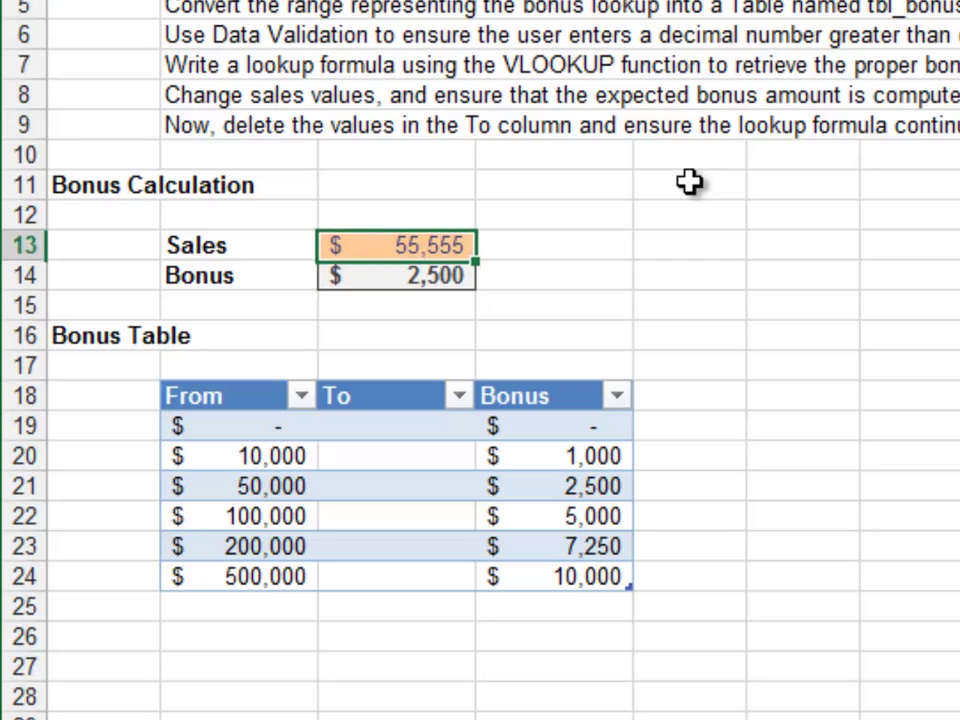
text(888888)
key(Return)
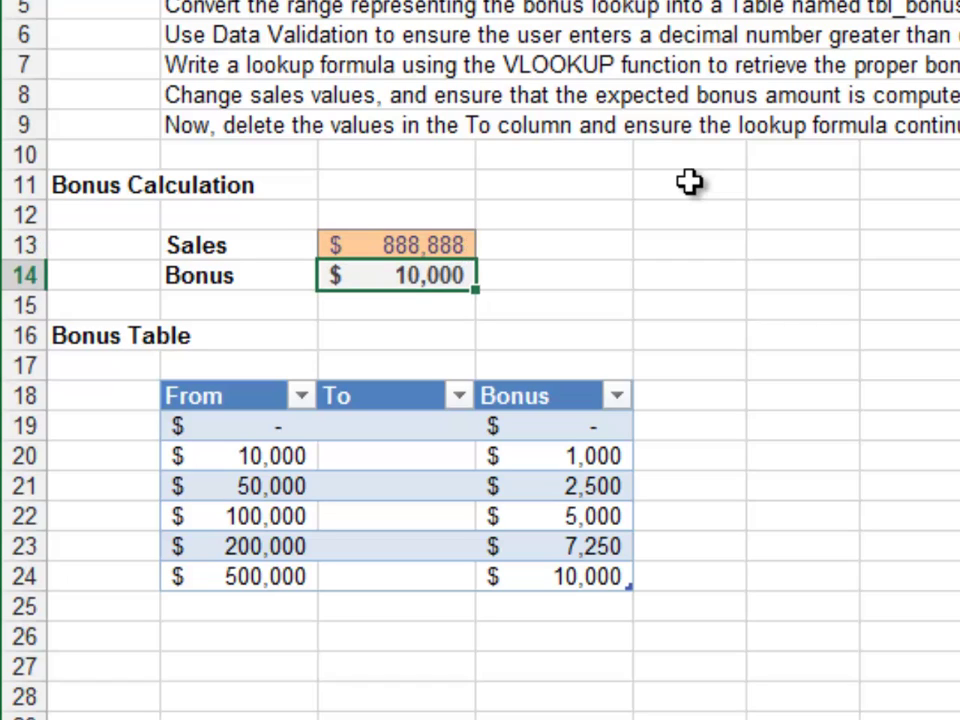
key(Up)
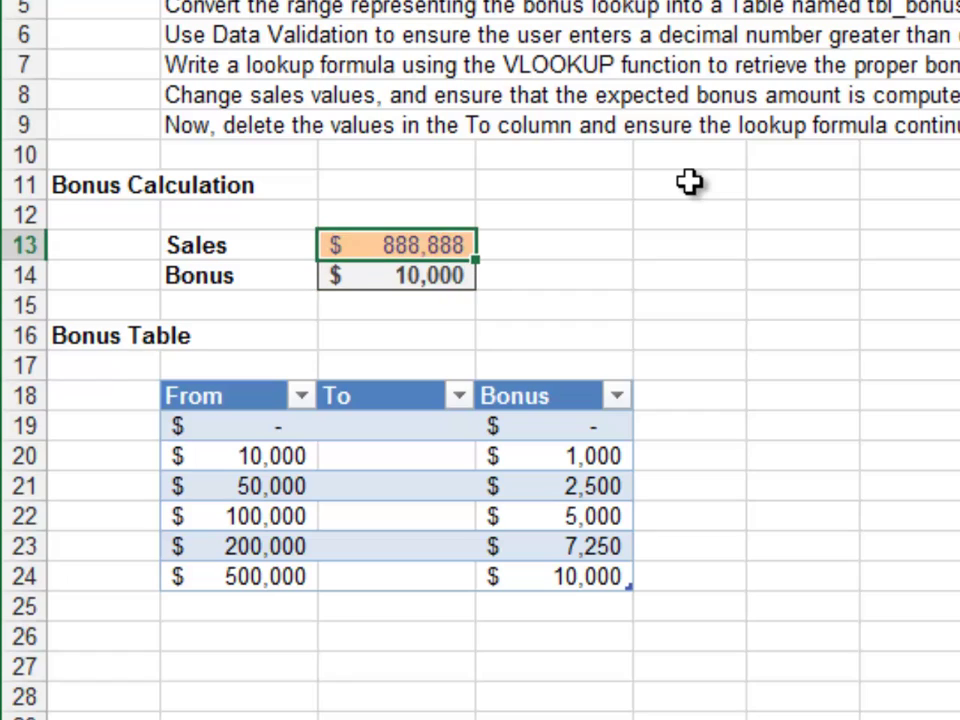
text(5,000,00)
text(000000)
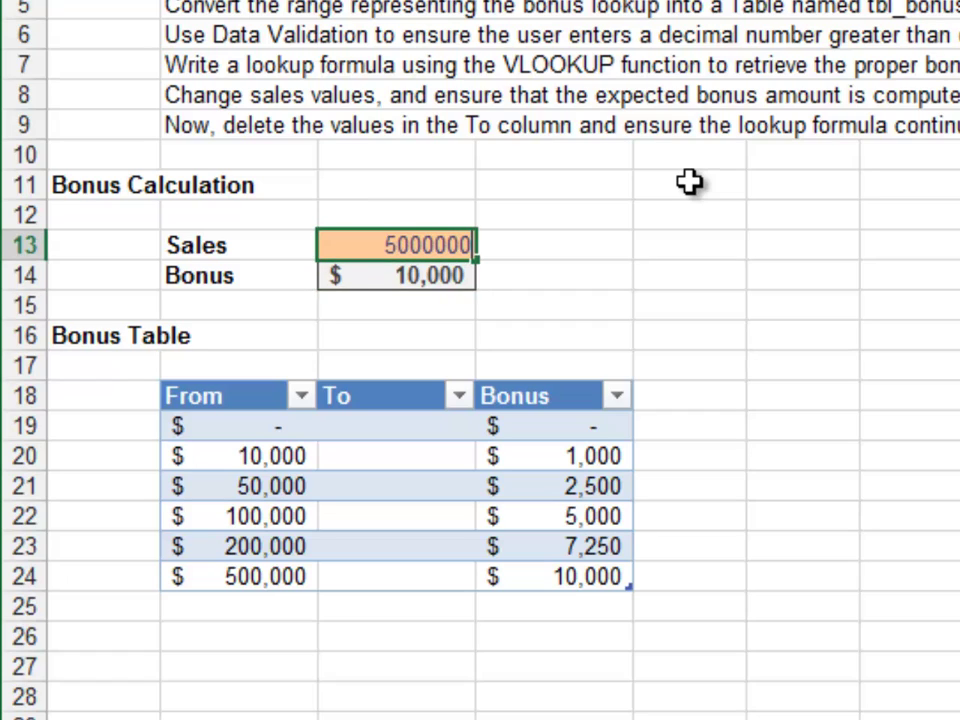
key(Return)
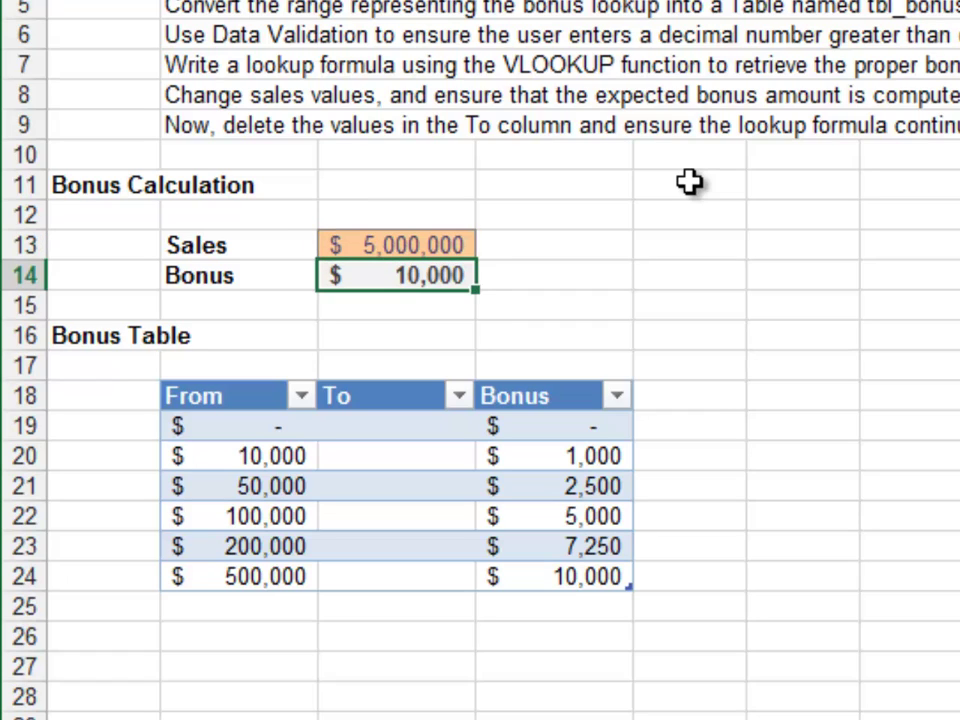
Step: On the Exercise 9 sheet, convert the Fiscal Quarters range B11:C15 into a table named tbl_qtrs
key(Down)
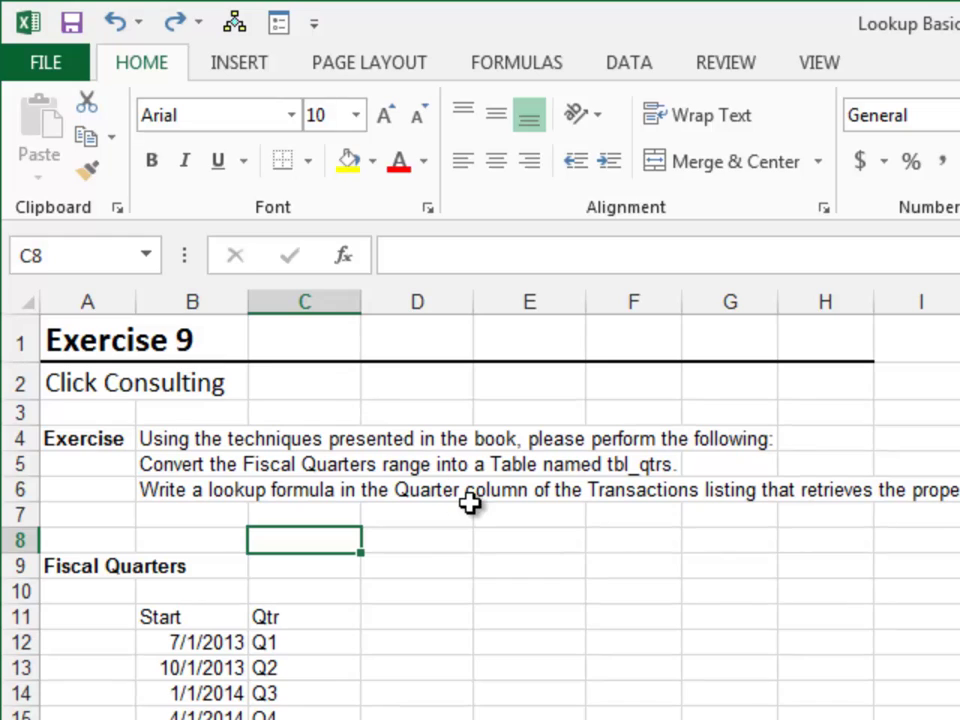
key(Down)
key(Down)
key(Down)
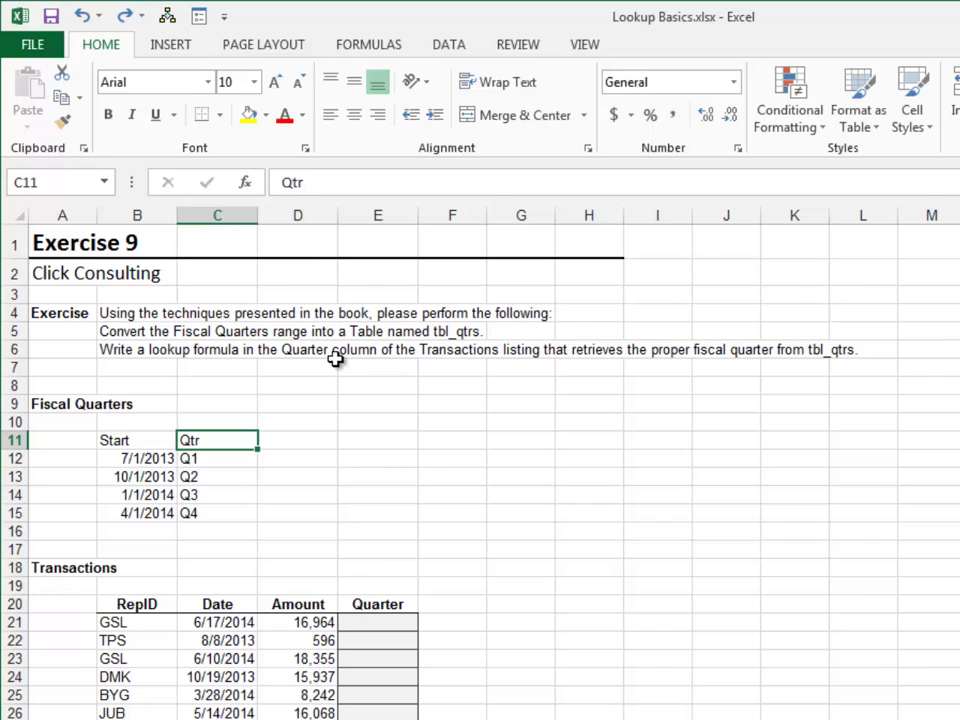
key(ctrl+t)
key(Return)
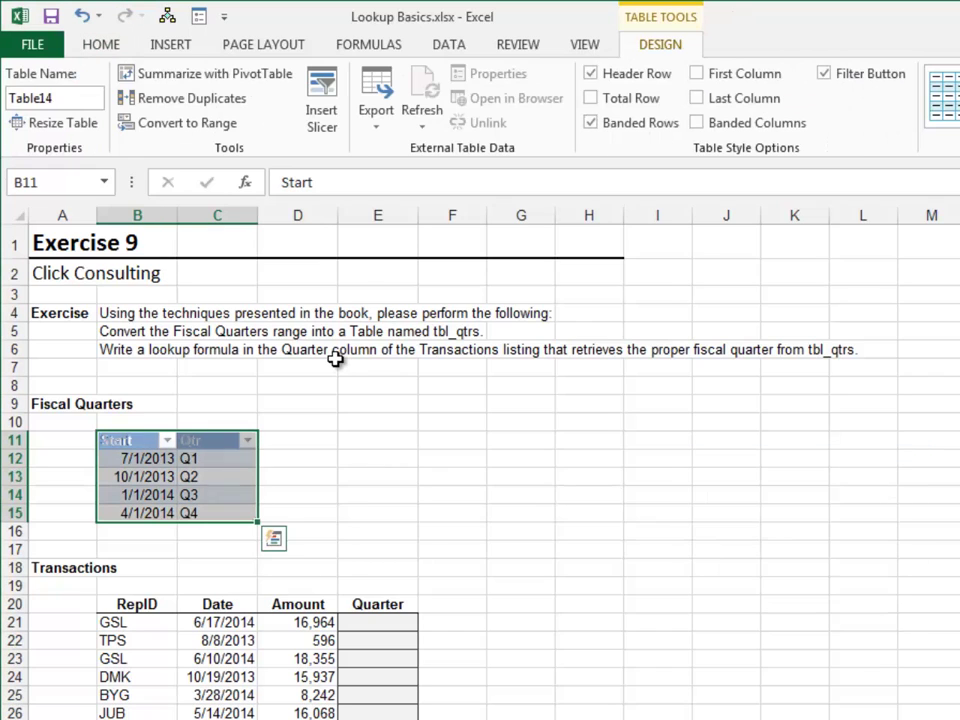
text(tbl_qtrs)
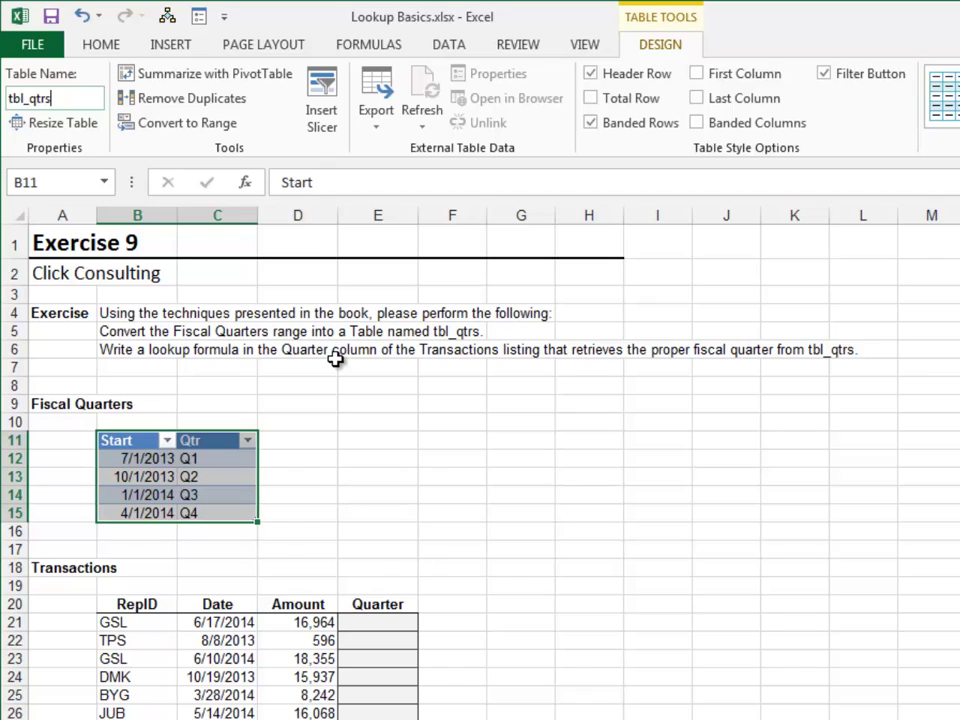
key(Return)
Step: In the first Quarter cell of the Transactions listing, E21, enter the formula =VLOOKUP(C21,tbl_qtrs,2,TRUE)
key(Right)
key(Right)
key(Right)
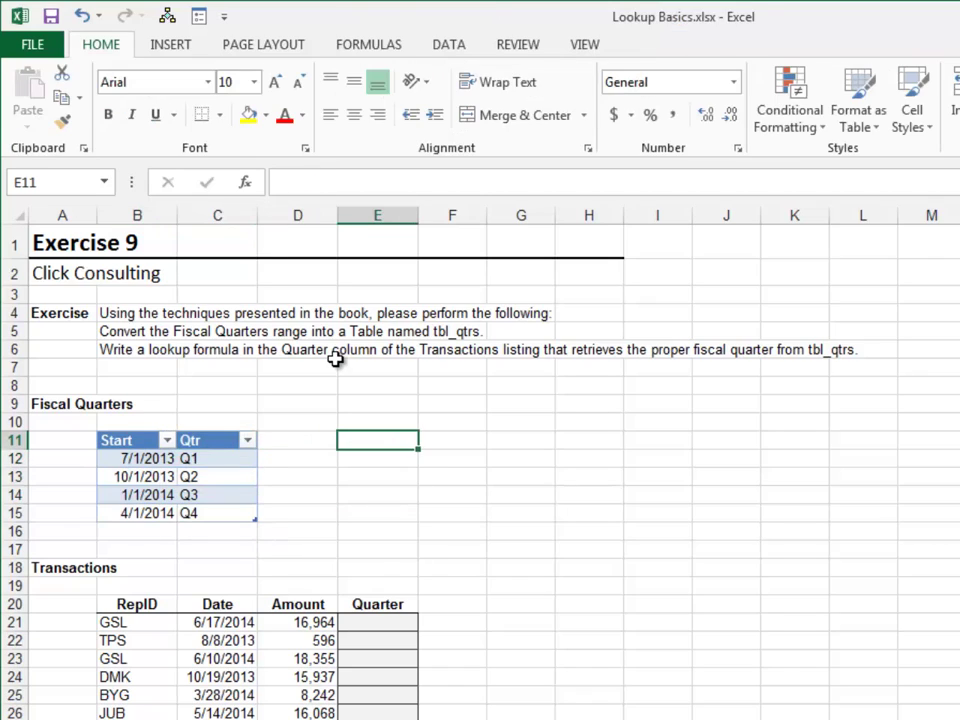
key(Down)
key(Down)
key(Down)
key(Down)
key(Down)
key(Down)
key(Down)
key(Down)
key(Down)
key(Down)
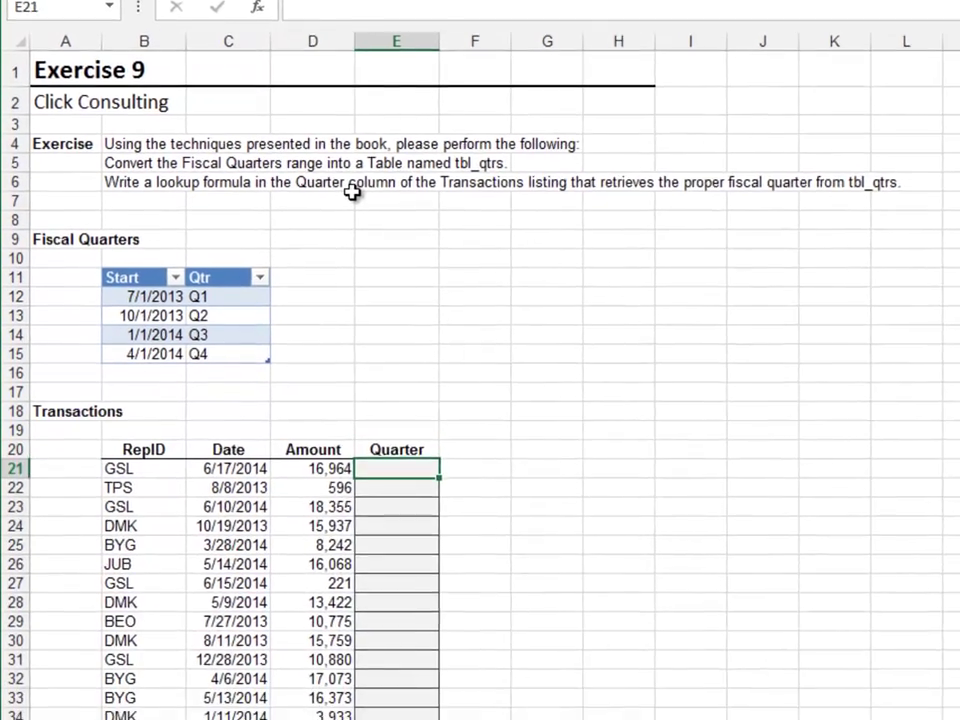
text(=vl)
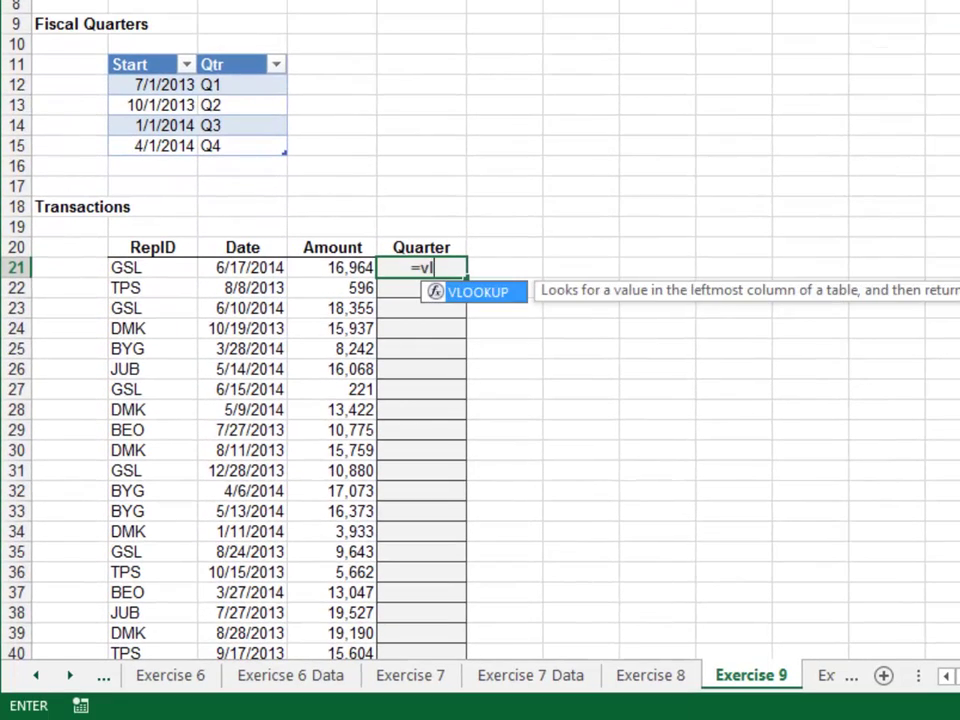
key(Tab)
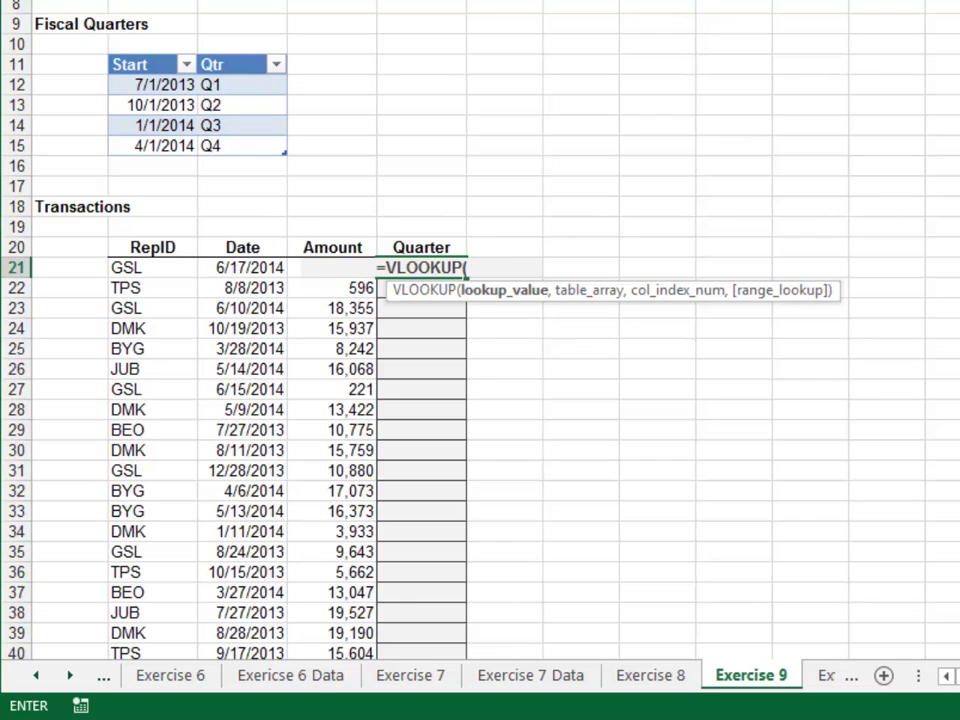
key(Left)
key(Left)
text(,)
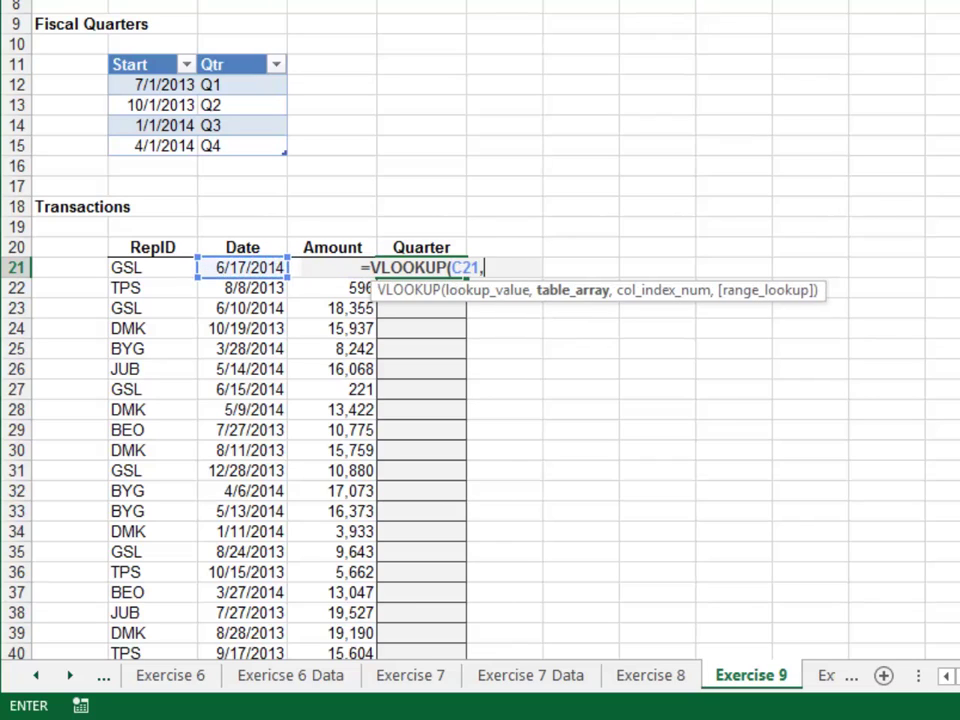
text(tbl)
key(Down)
key(Down)
key(Down)
key(Down)
key(Down)
key(Down)
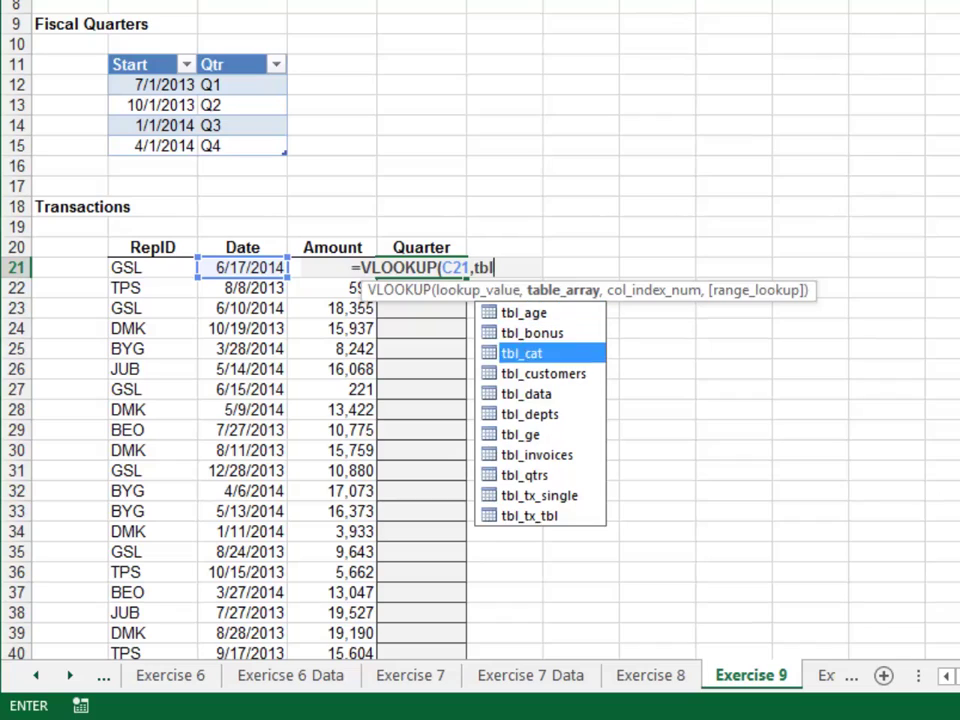
key(Down)
key(Down)
key(Tab)
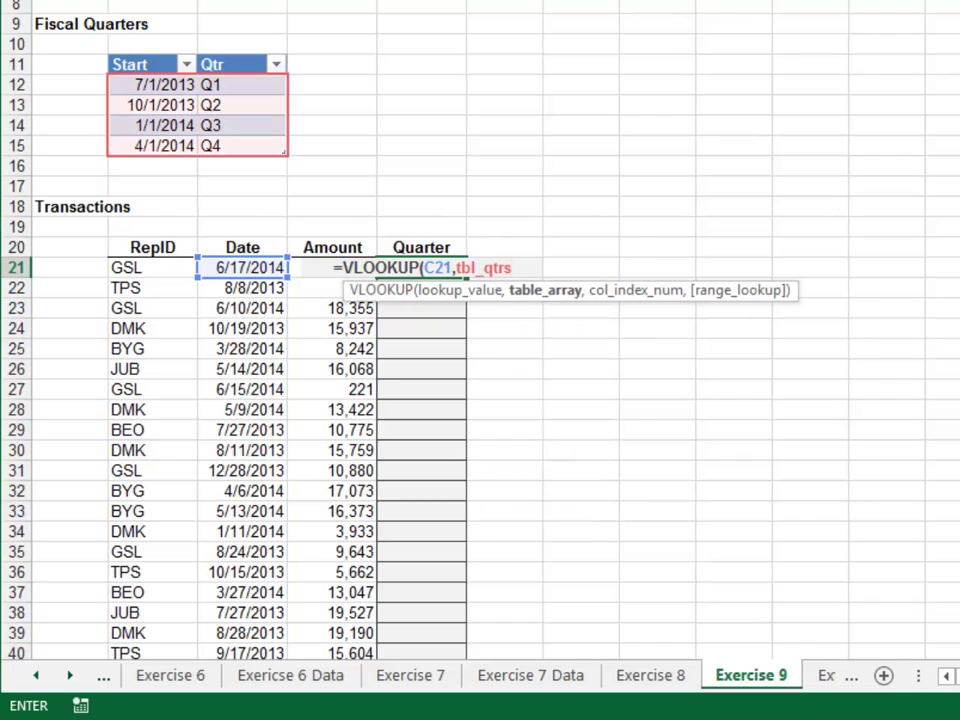
text(,2,)
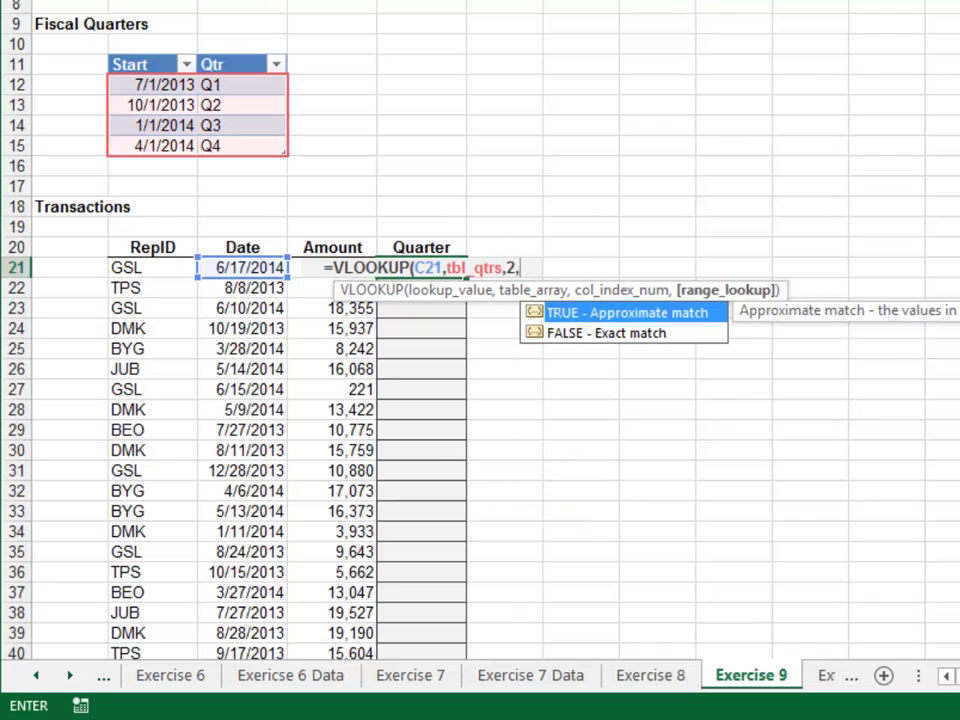
key(Tab)
text())
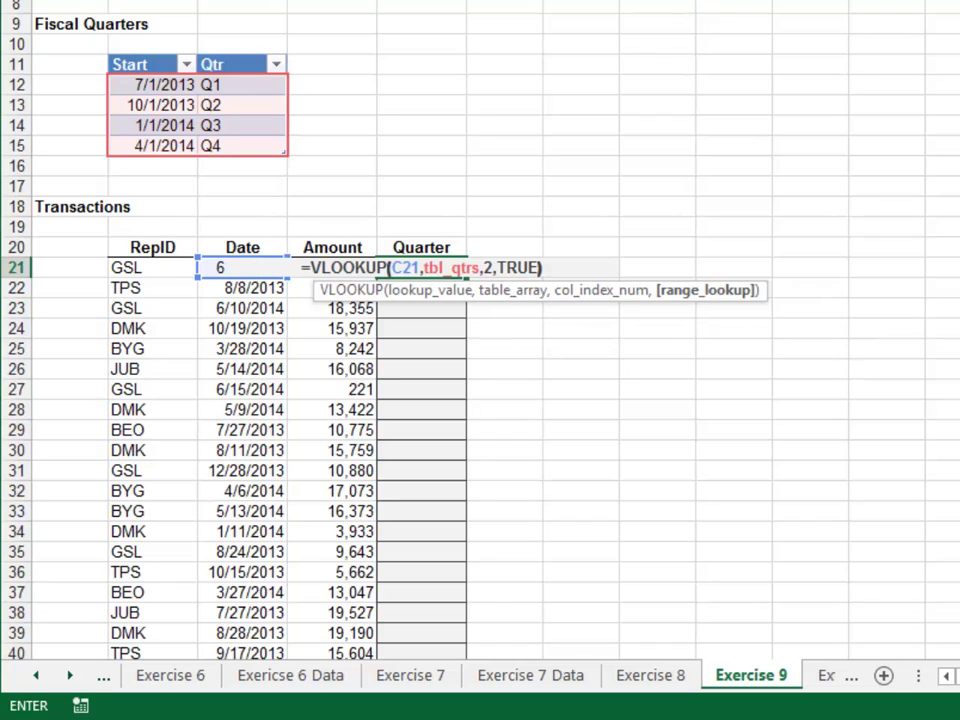
key(Return)
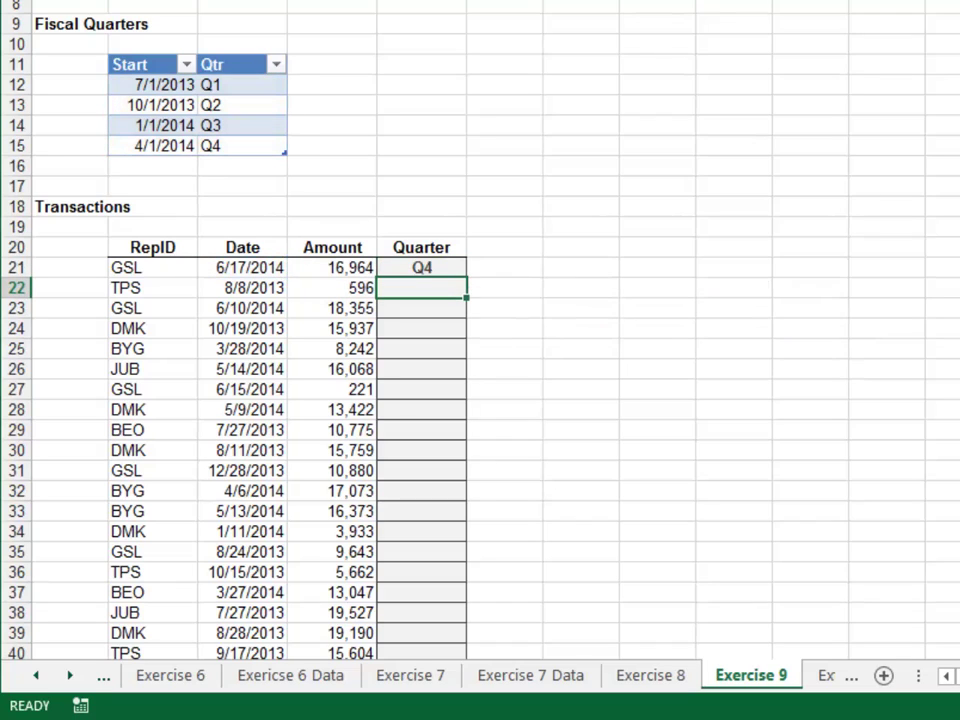
Step: Fill the lookup formula from E21 down the rest of the Transactions listing's Quarter column
click(440, 268)
double_click(470, 280)
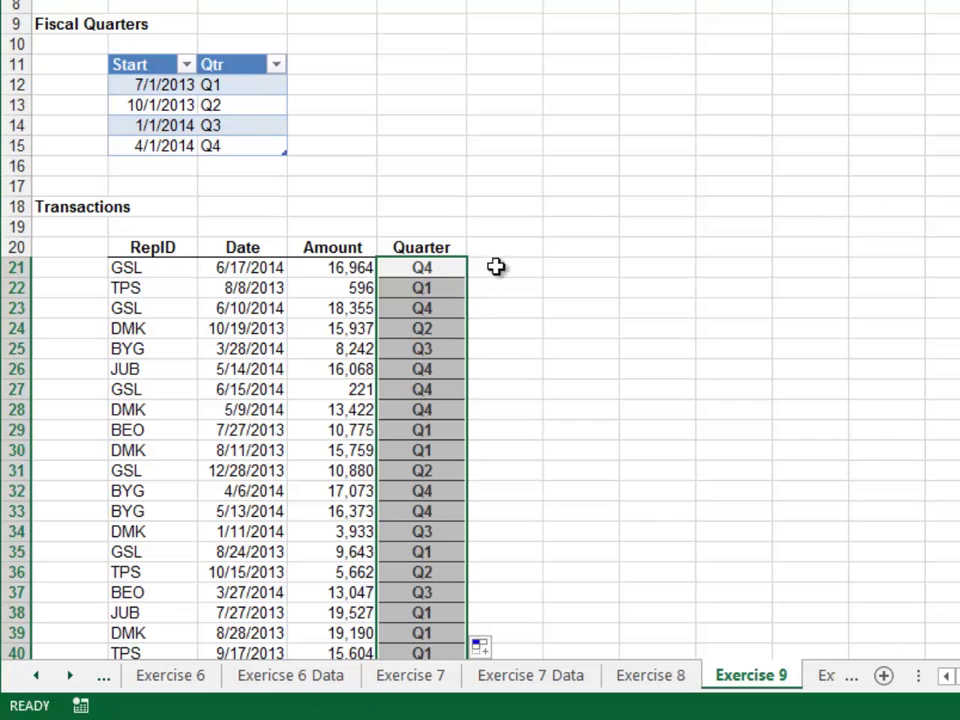
click(515, 262)
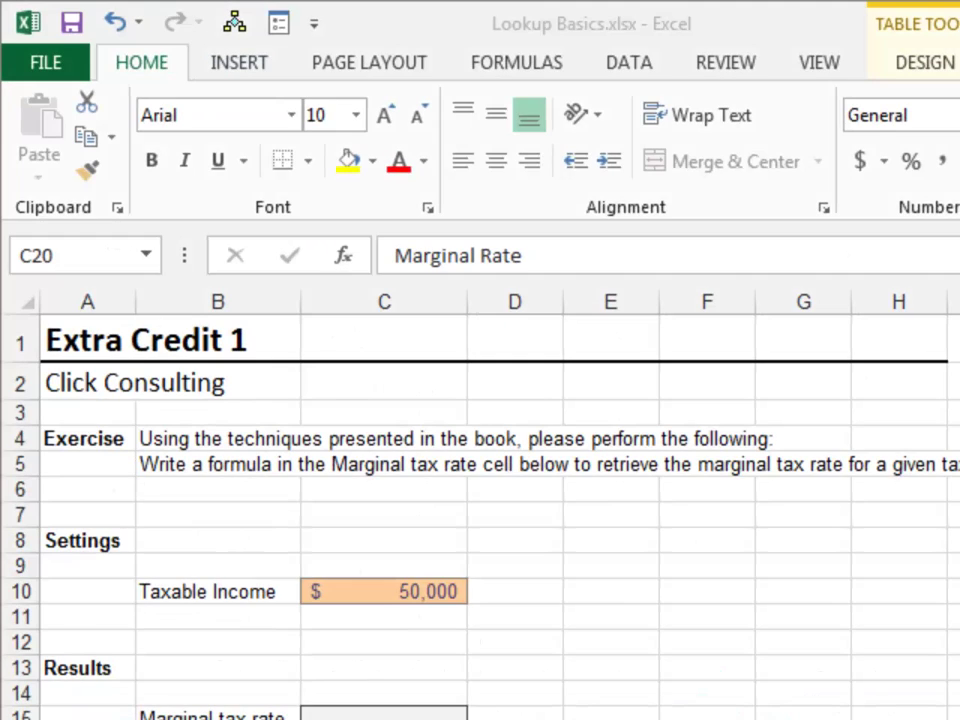
Step: On the Extra Credit 1 sheet, enter =VLOOKUP(C10,tbl_tx_single,2,TRUE) in the Marginal tax rate cell C15
click(462, 667)
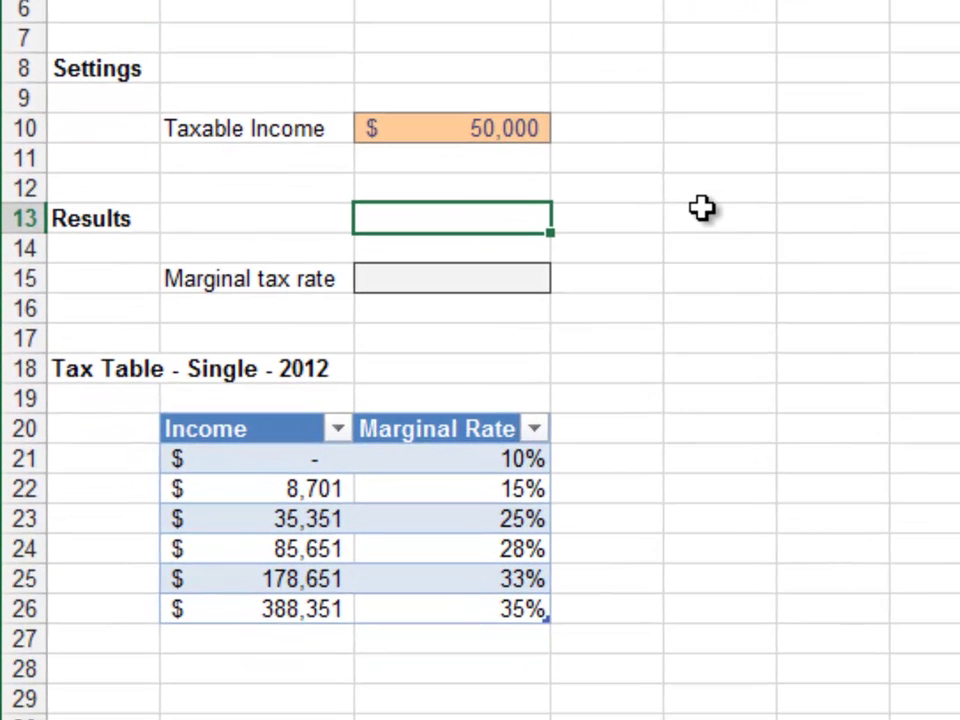
key(Down)
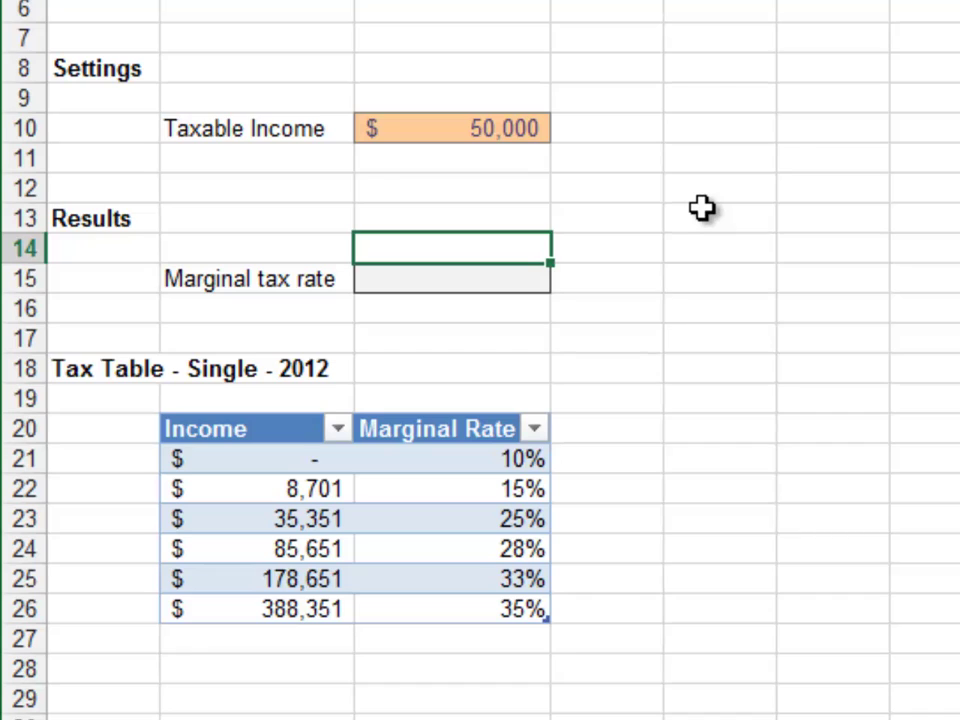
key(Down)
text(=vl)
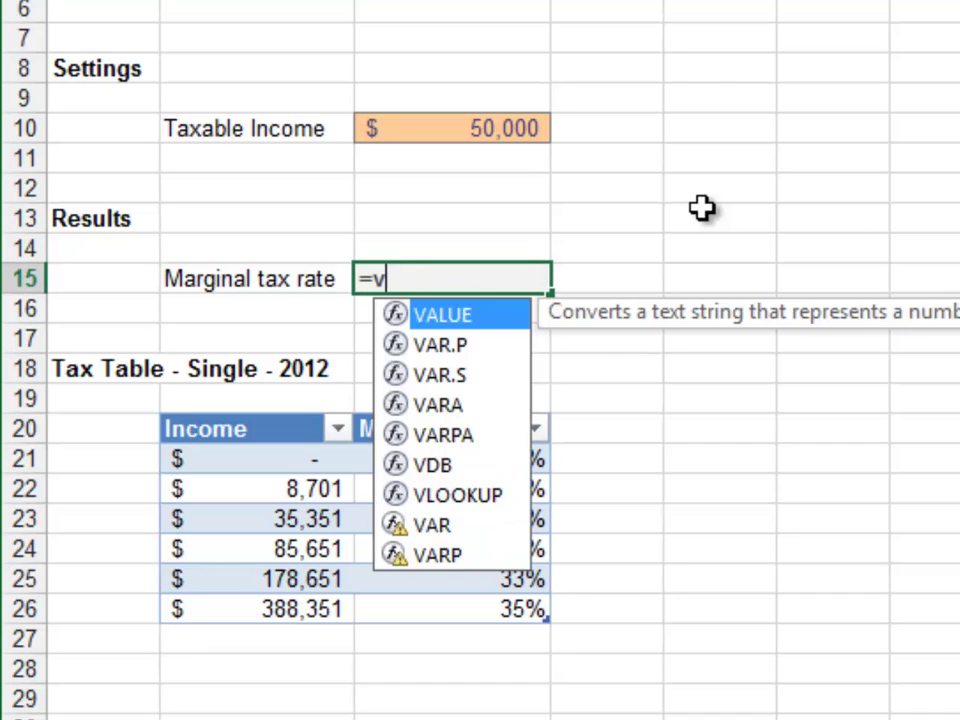
key(Tab)
key(Up)
key(Up)
key(Up)
key(Up)
key(Up)
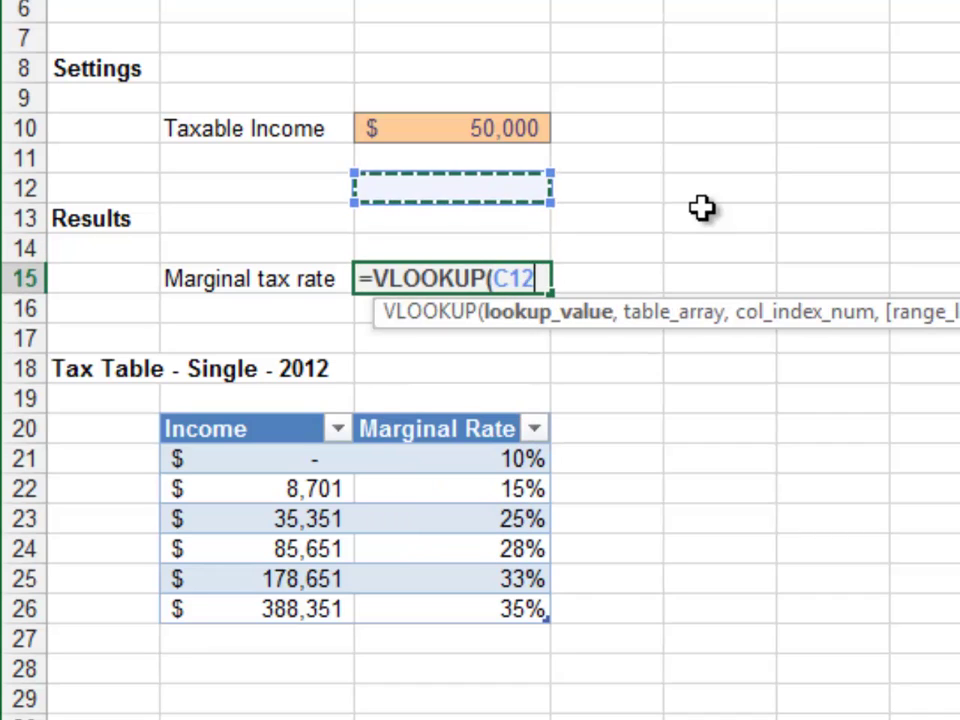
text(,tbl)
key(Down)
key(Down)
key(Down)
key(Down)
key(Down)
key(Down)
key(Down)
key(Down)
key(Down)
key(Tab)
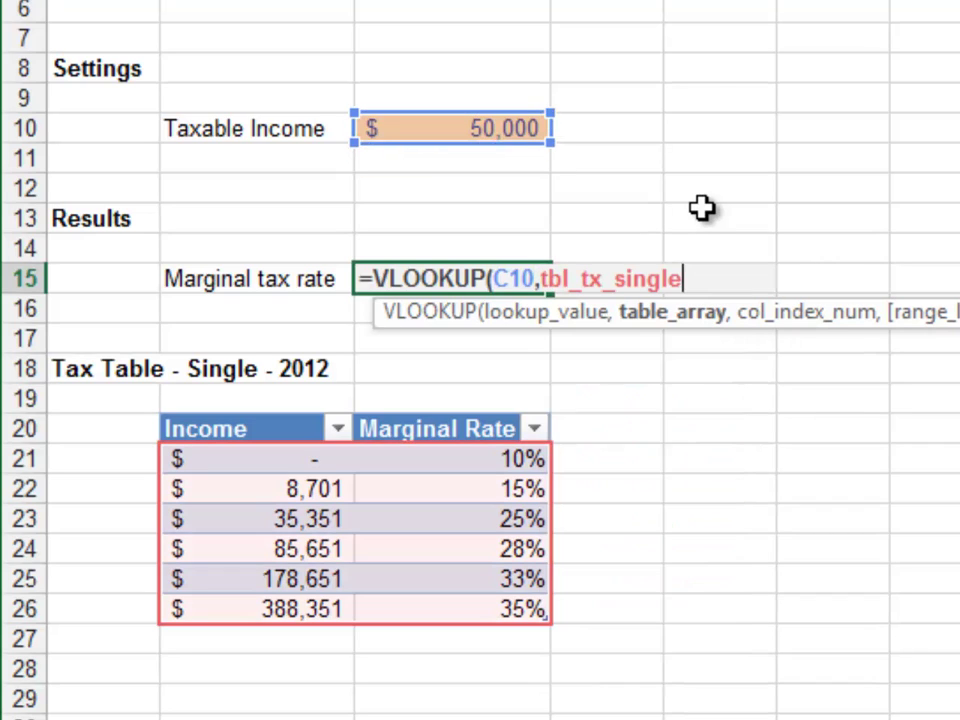
text(,)
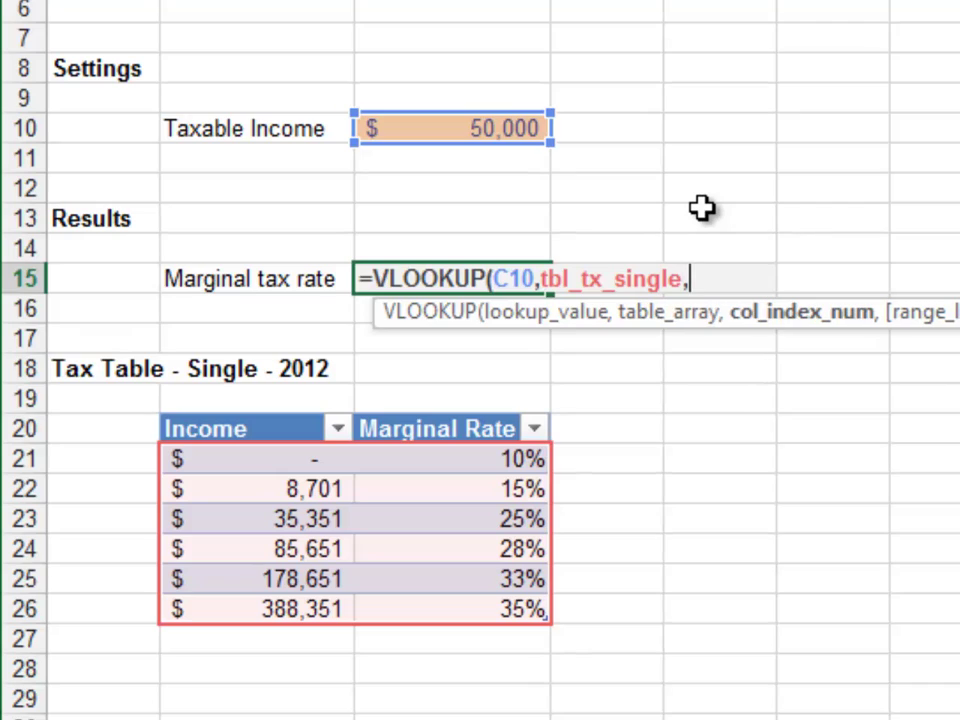
text(2,)
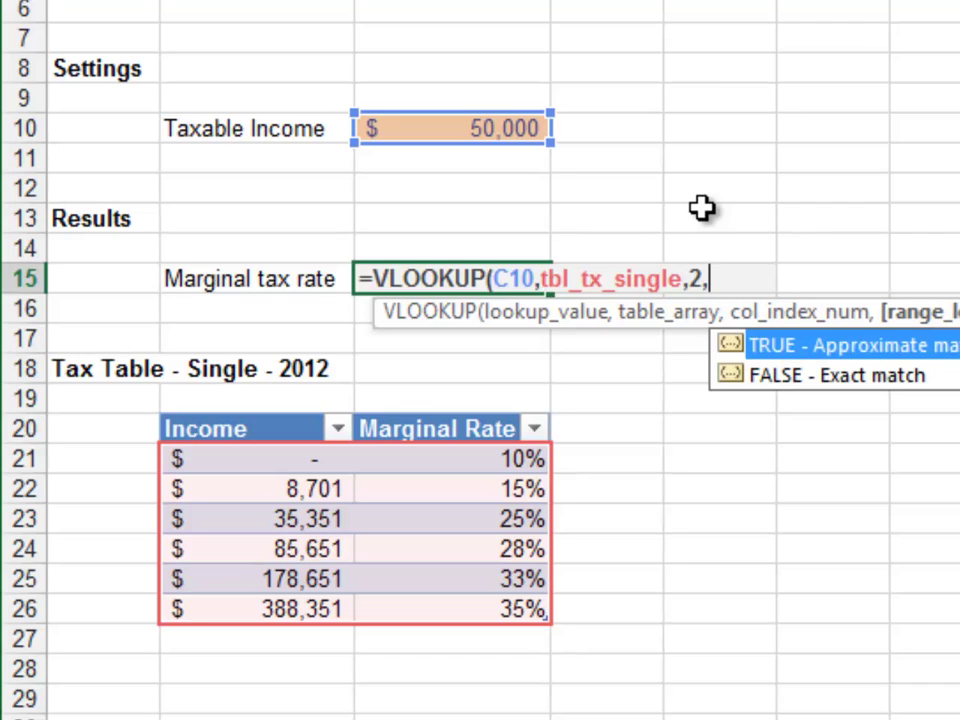
key(Tab)
text())
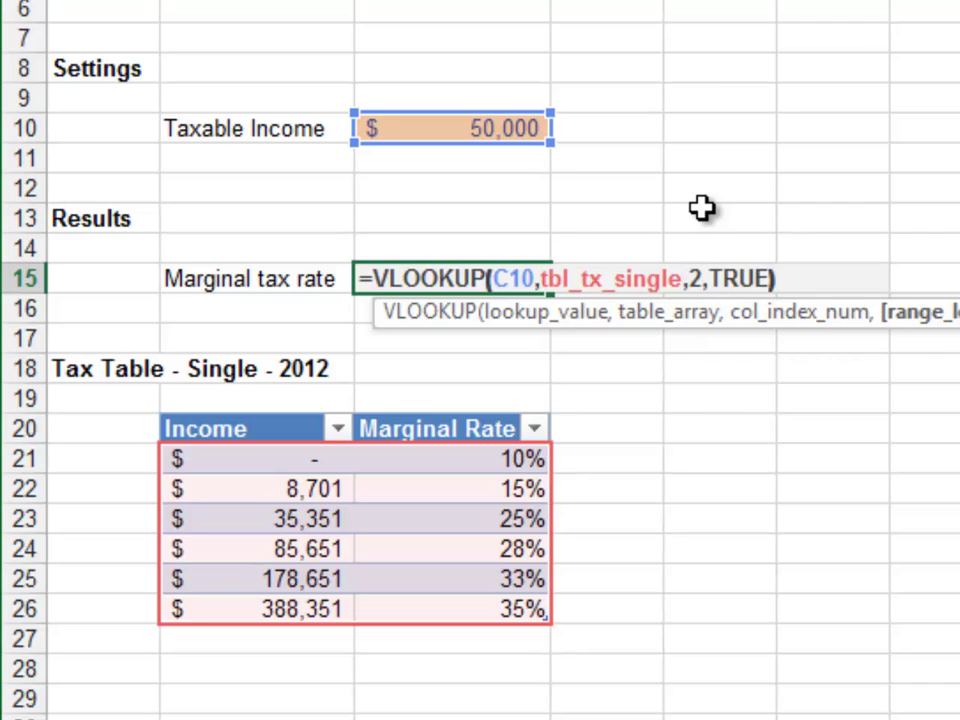
key(Return)
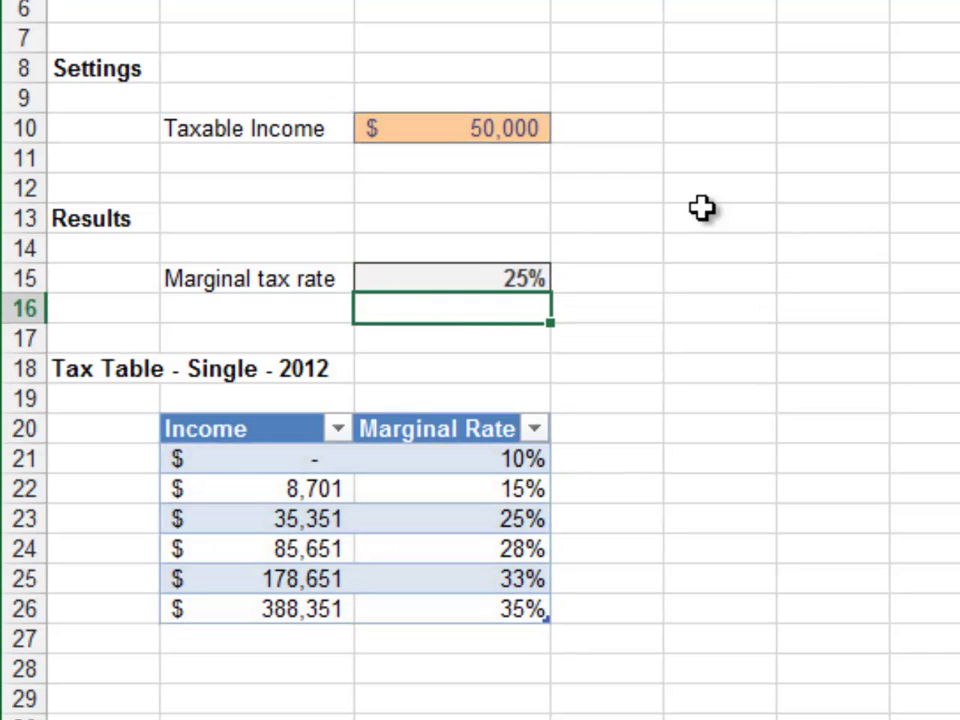
Step: Test the marginal tax rate formula by entering 5000, 10000 and one more amount in turn in the Taxable Income cell C10
key(Up)
key(Up)
key(Up)
key(Up)
key(Up)
key(Up)
text(5000)
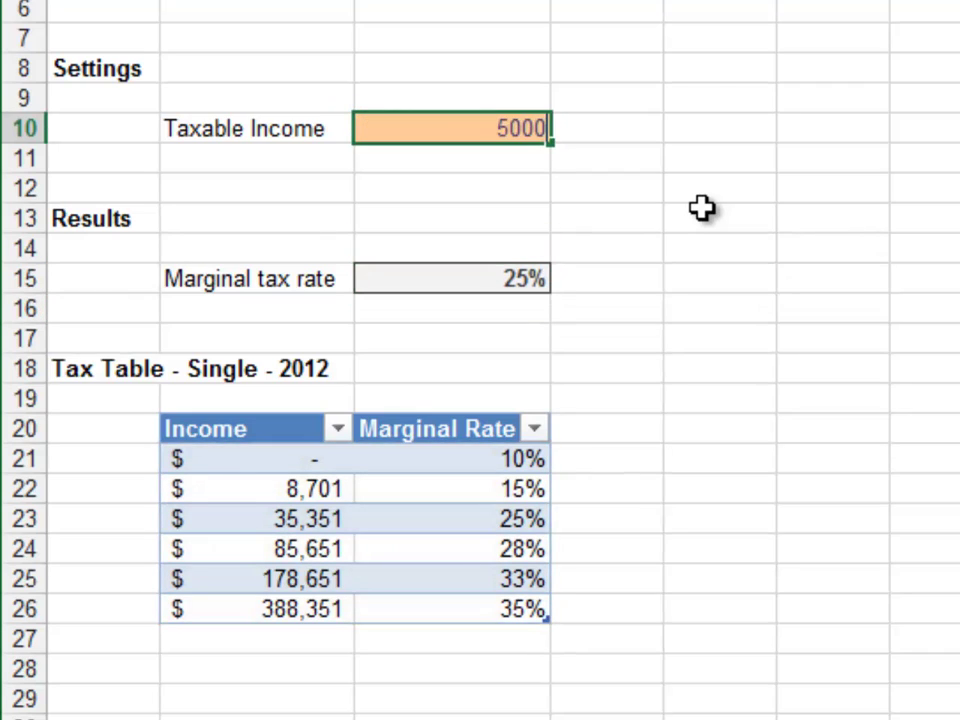
key(Return)
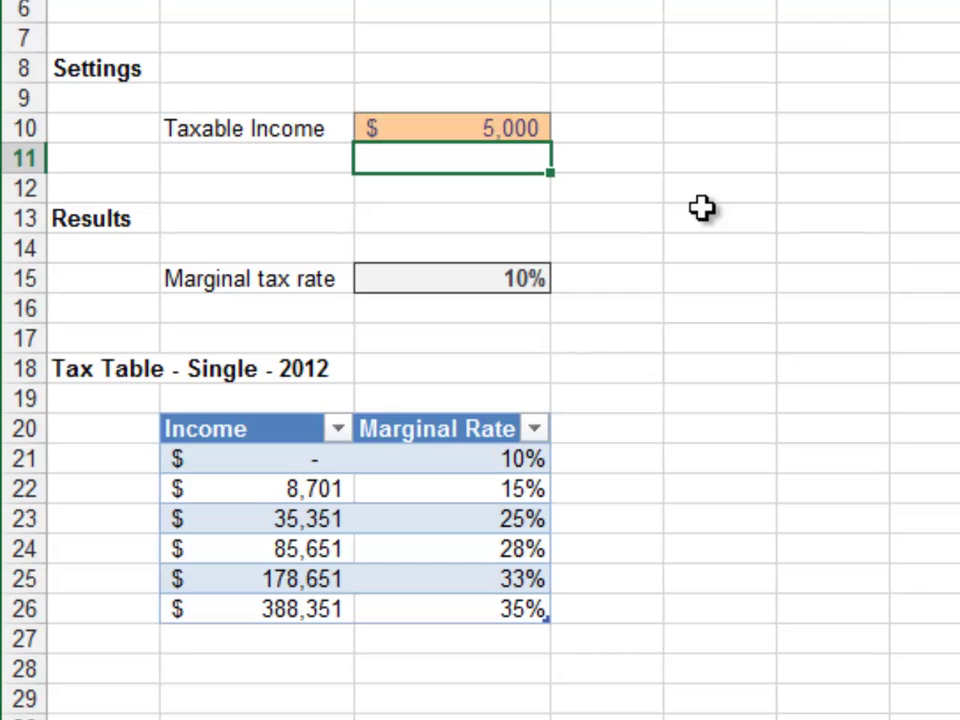
key(Up)
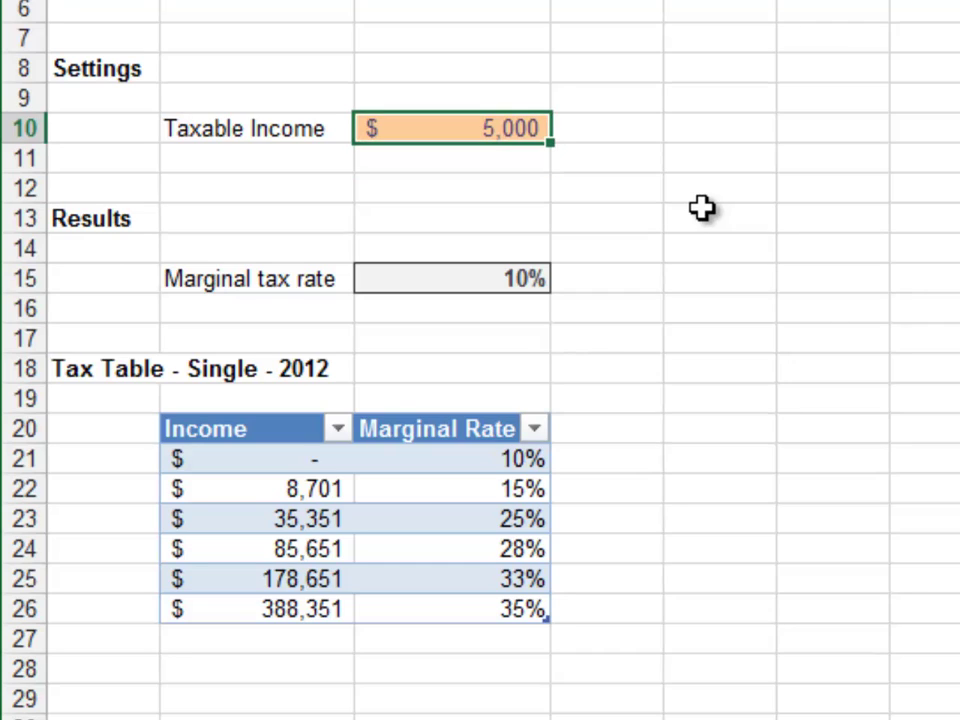
text(10000)
key(Return)
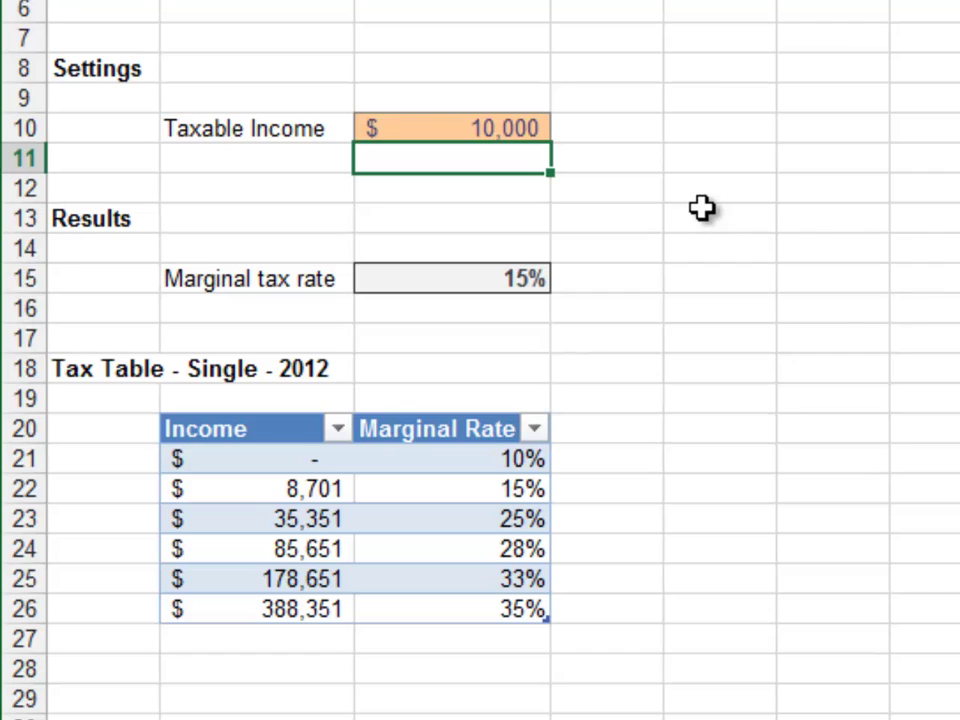
key(Up)
text(100,0)
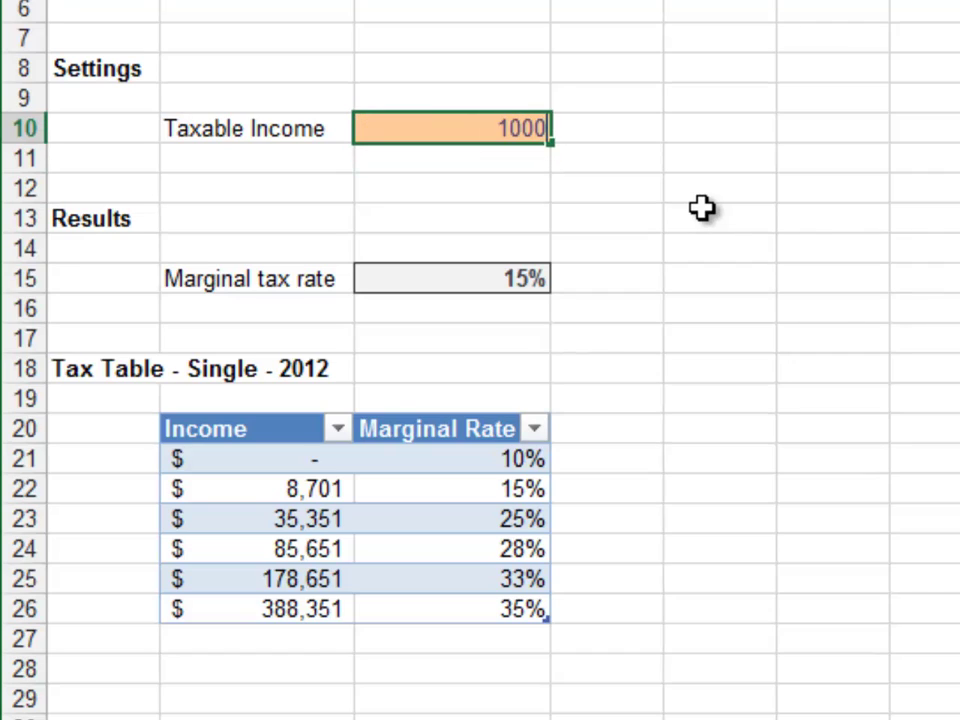
text(0)
key(Return)
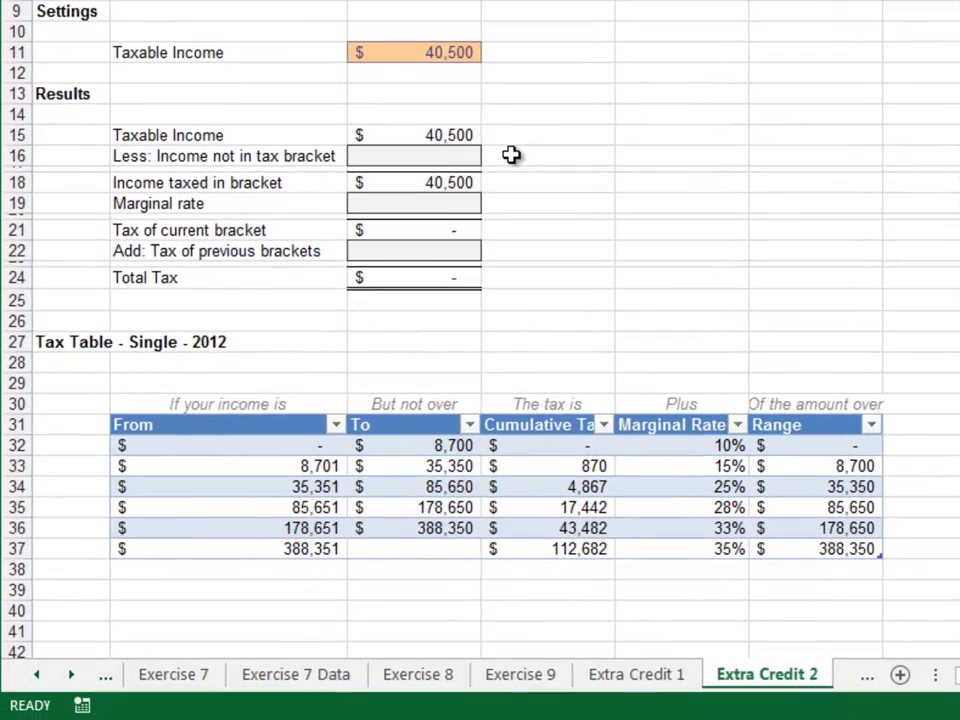
Step: On the Extra Credit 2 sheet, enter =VLOOKUP(income,tbl_tx_tbl,1,TRUE) in the Less: Income not in tax bracket cell
key(Down)
key(Down)
key(Down)
key(Down)
key(Down)
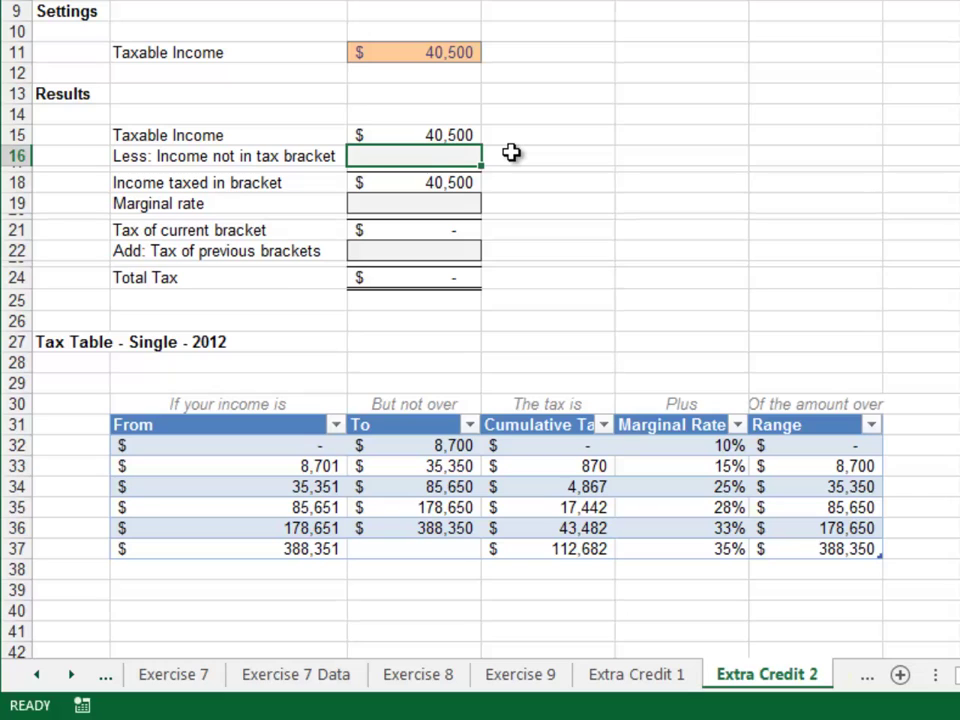
text(=vl)
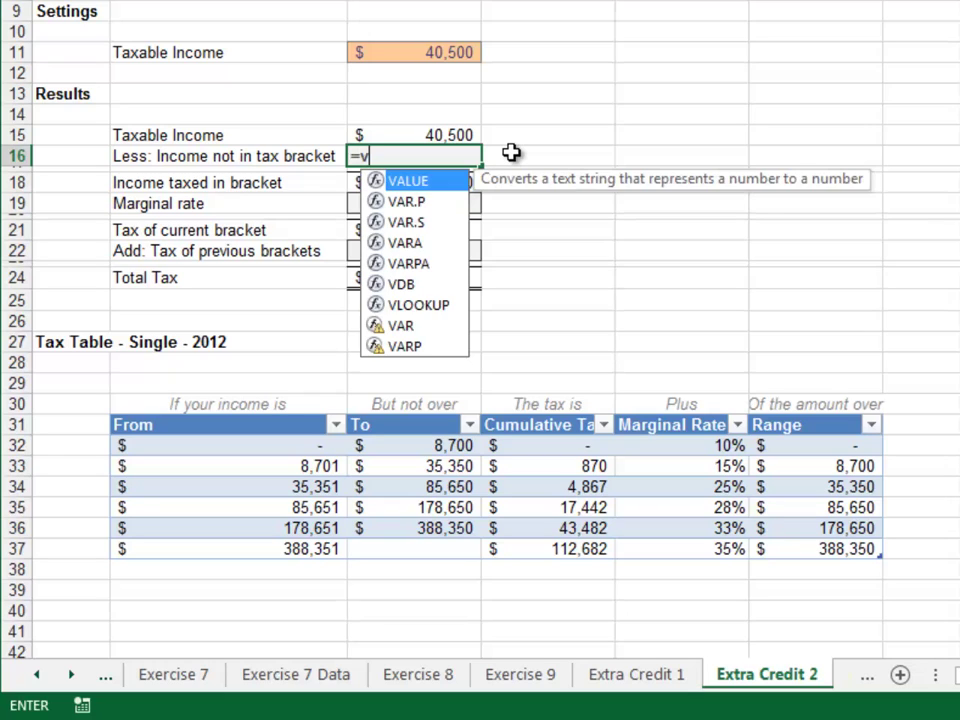
key(Tab)
key(Up)
key(Up)
key(Up)
key(Up)
key(Up)
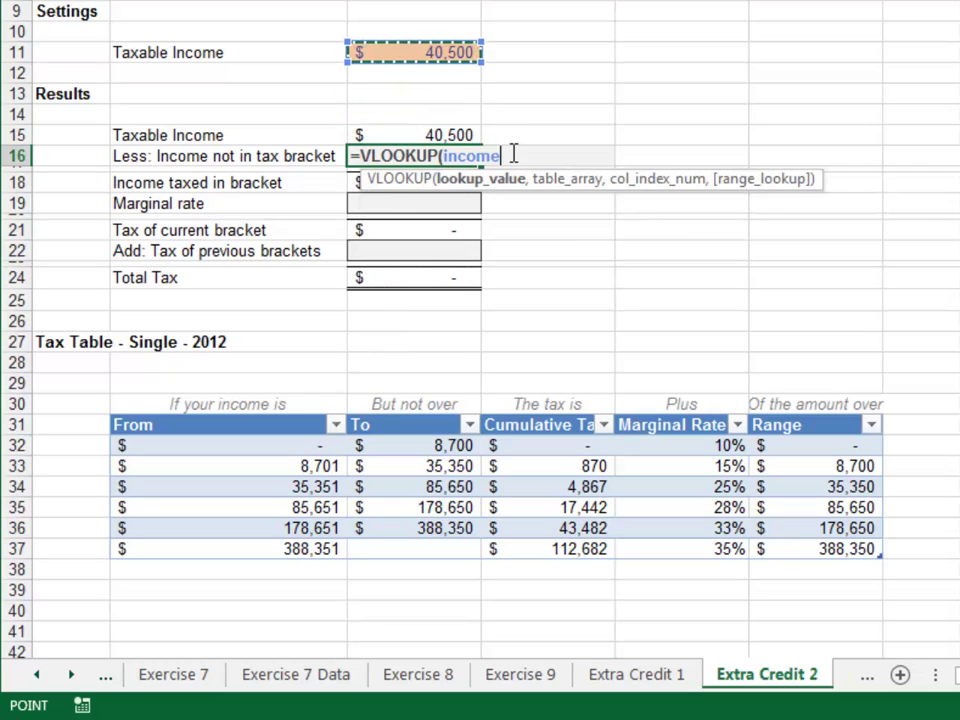
text(,tbl)
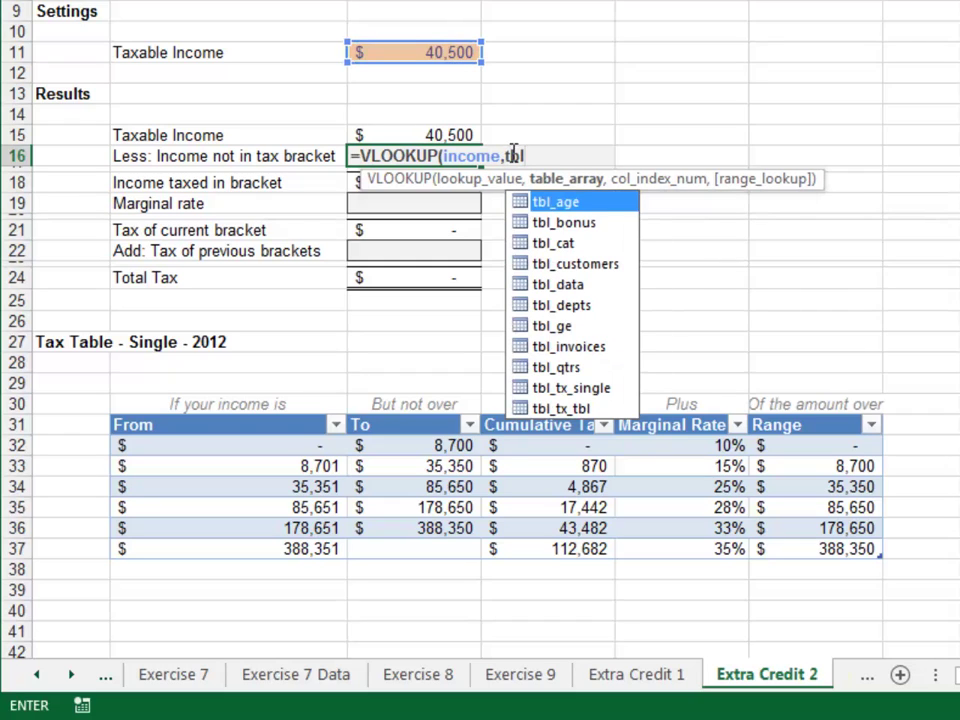
key(Down)
key(Down)
key(Down)
key(Down)
key(Down)
key(Down)
key(Down)
key(Down)
key(Down)
key(Down)
key(Tab)
text(,1,)
key(Tab)
text())
key(Return)
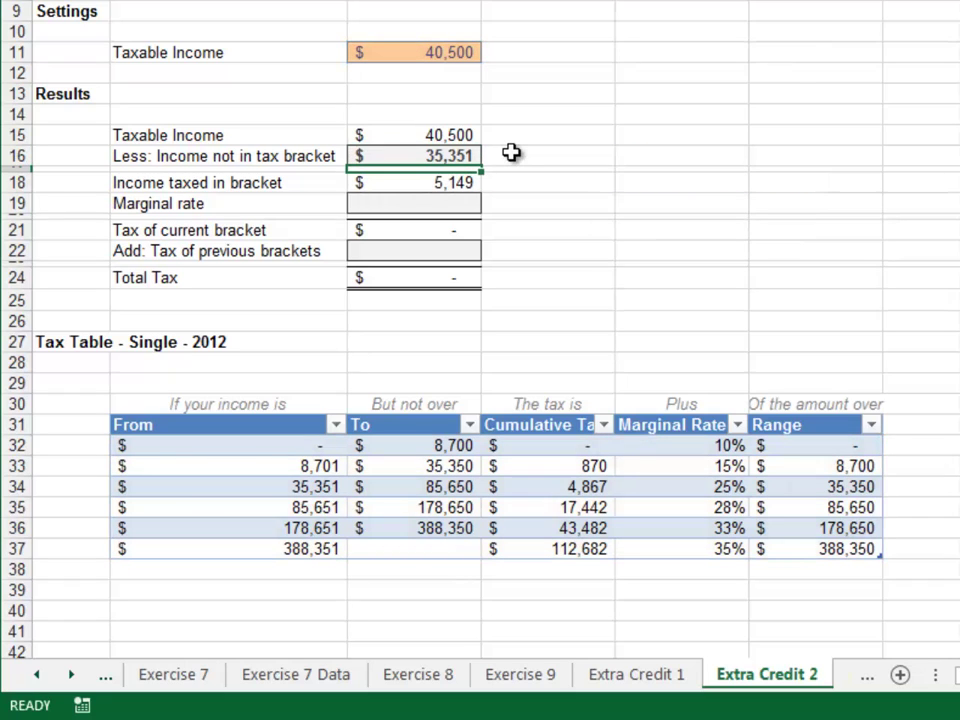
Step: Enter =VLOOKUP(income,tbl_tx_tbl,4,TRUE) in the Marginal rate cell C19
key(Down)
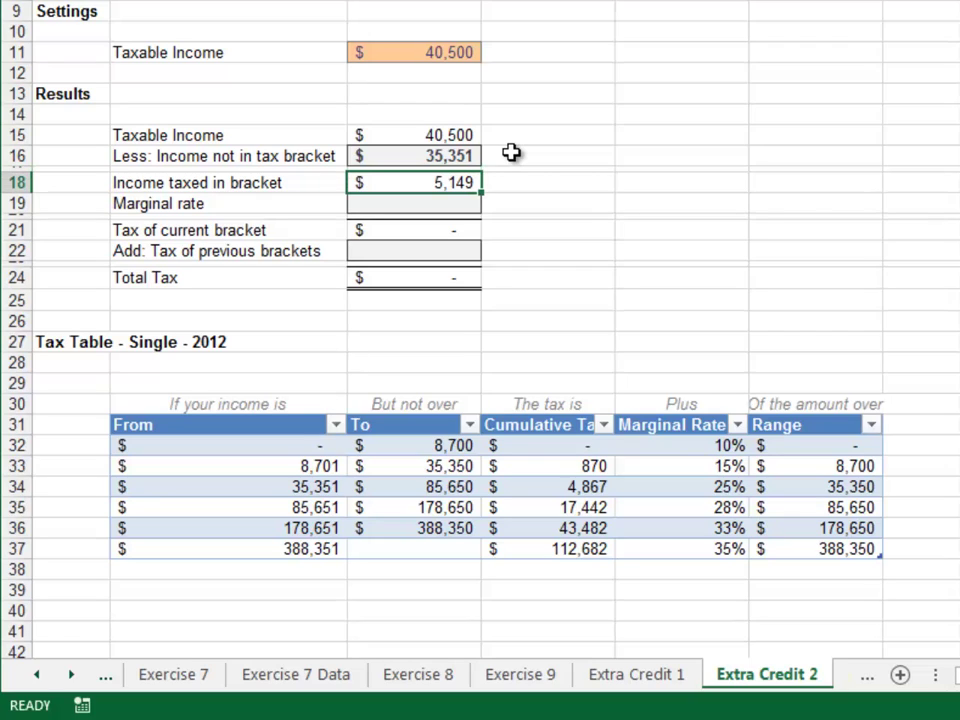
key(Down)
text(=)
key(Tab)
key(Up)
key(Up)
key(Up)
key(Up)
key(Up)
key(Up)
key(Up)
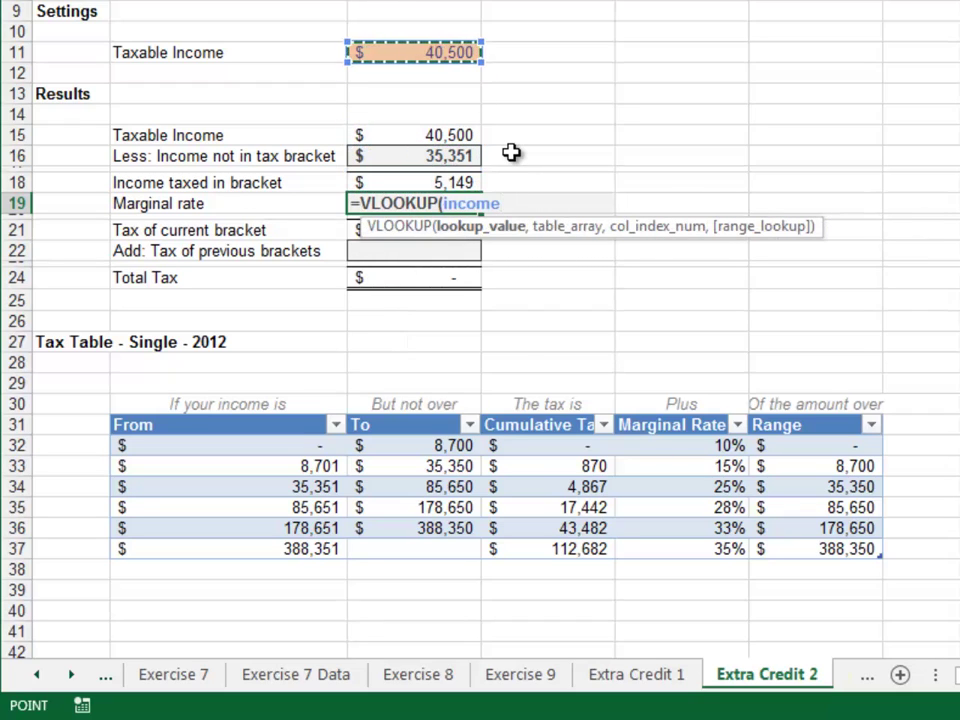
text(,tbl)
key(Down)
key(Down)
key(Down)
key(Down)
key(Down)
key(Down)
key(Down)
key(Down)
key(Down)
key(Down)
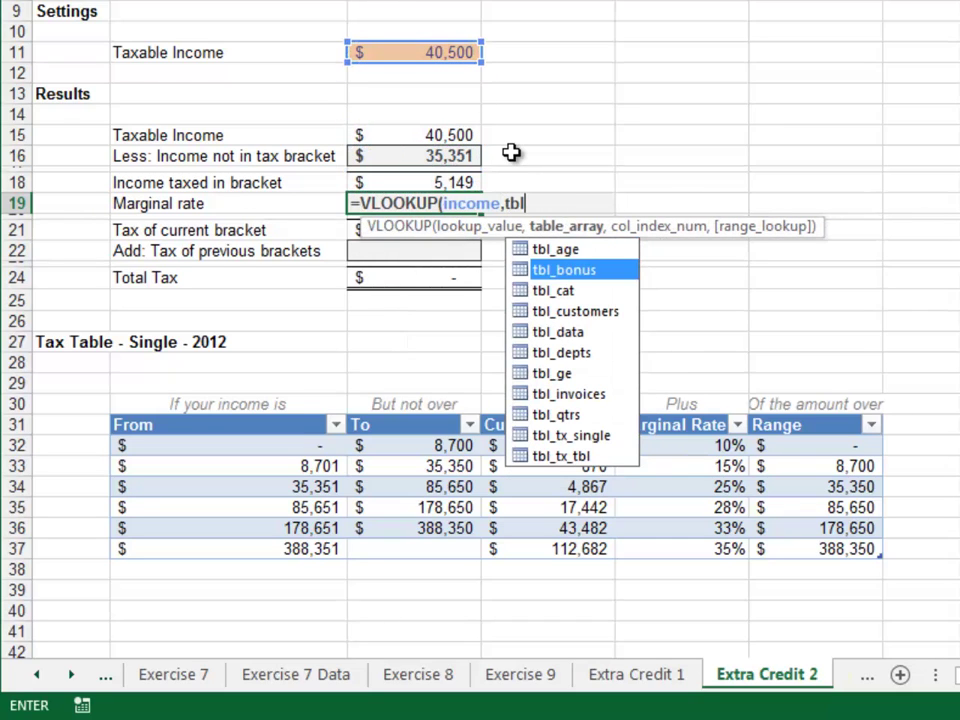
key(Tab)
text(,)
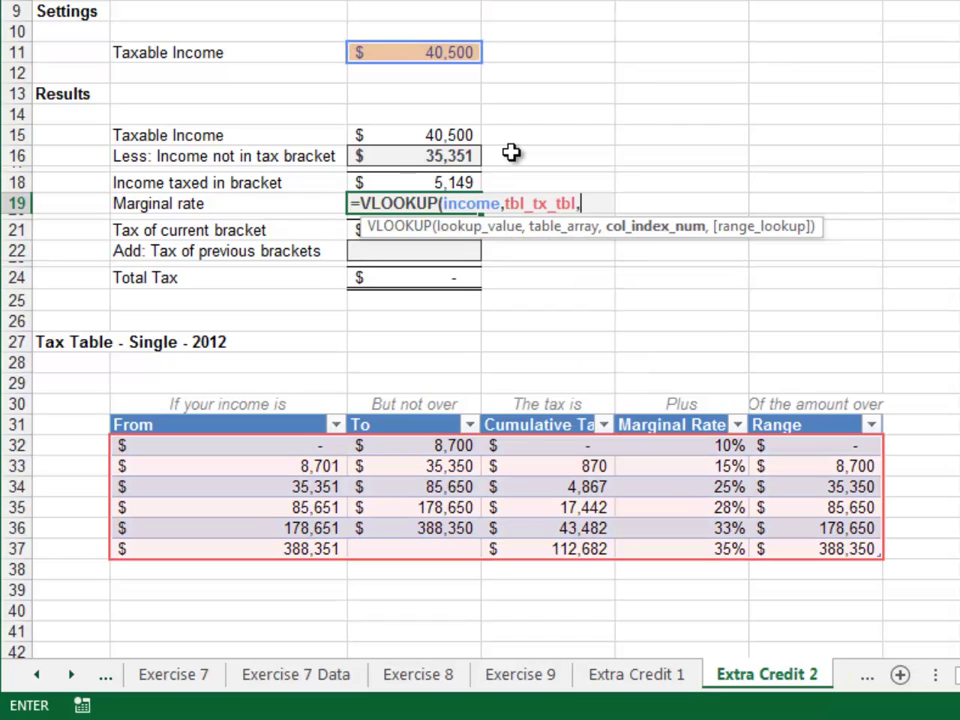
text(4,)
key(Tab)
text())
key(Return)
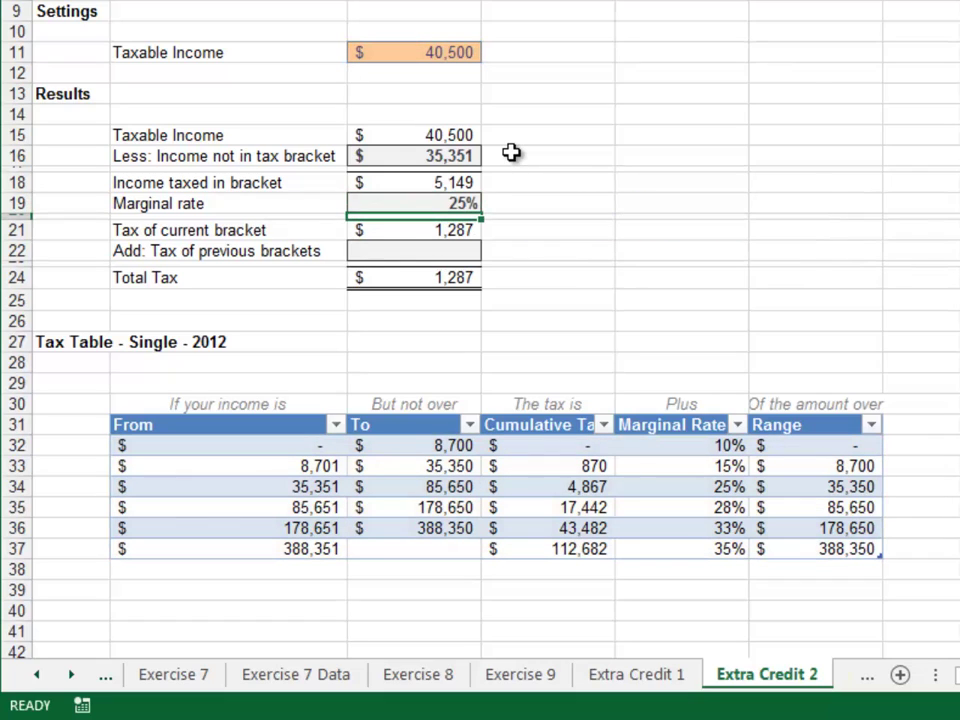
Step: Enter =VLOOKUP(income,tbl_tx_tbl,3,TRUE) in the Add: Tax of previous brackets cell C22
key(Down)
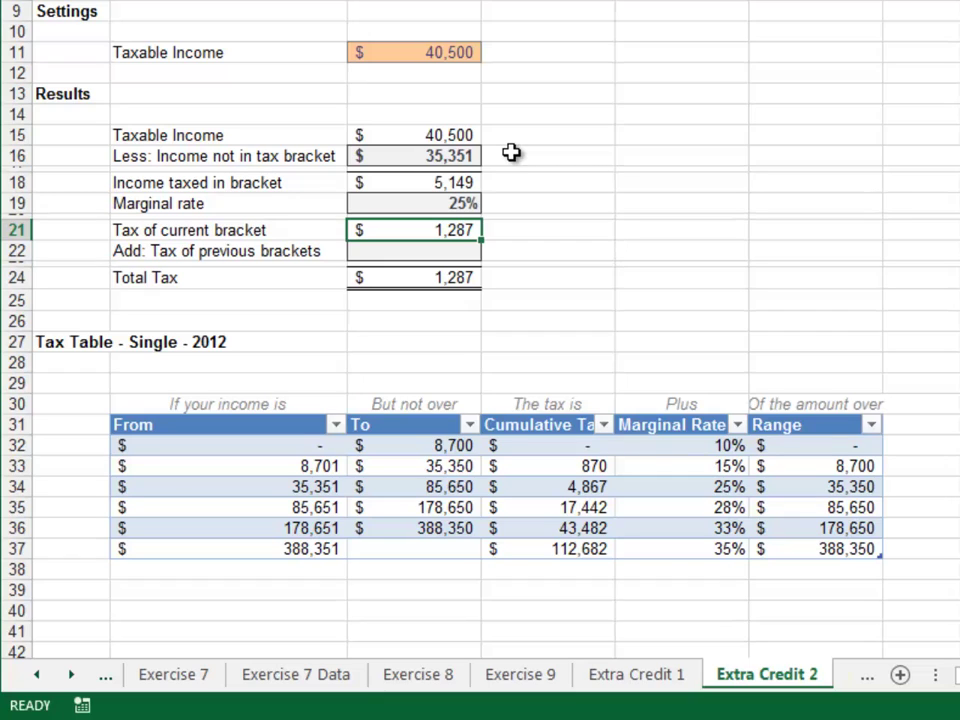
key(Down)
text(=vl)
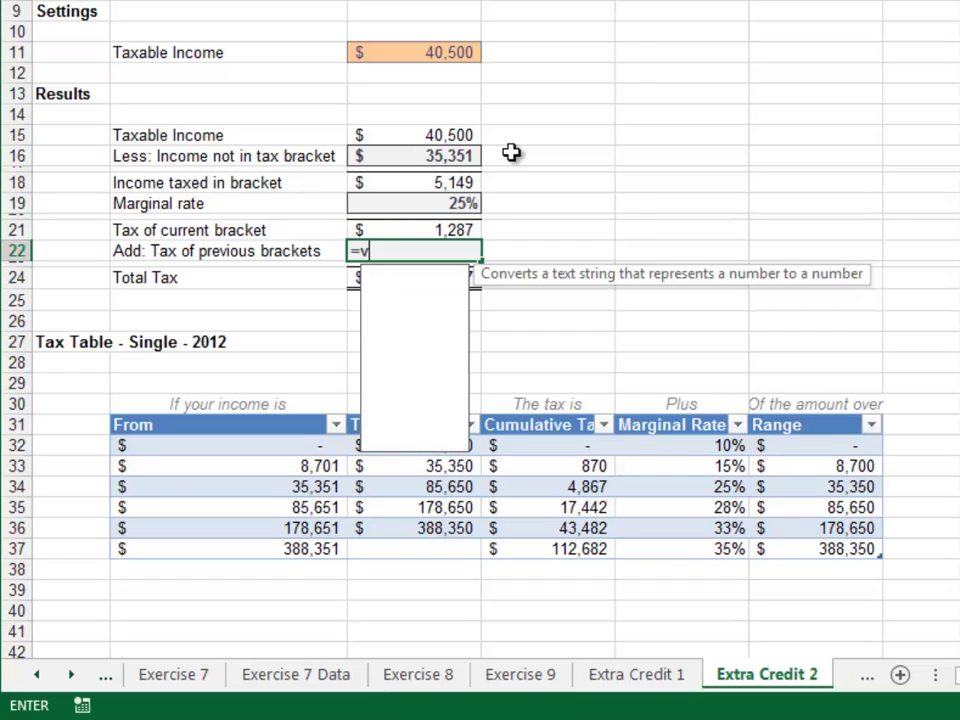
key(Tab)
key(Up)
key(Up)
key(Up)
key(Up)
key(Up)
key(Up)
key(Up)
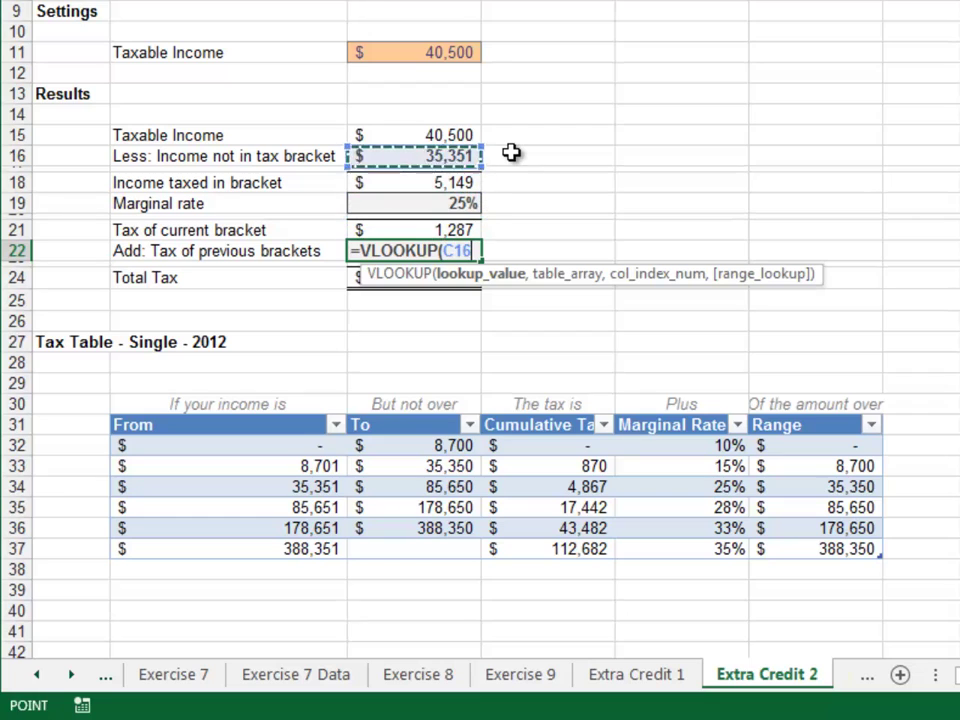
key(Up)
key(Up)
key(Up)
key(Up)
text(,tbl)
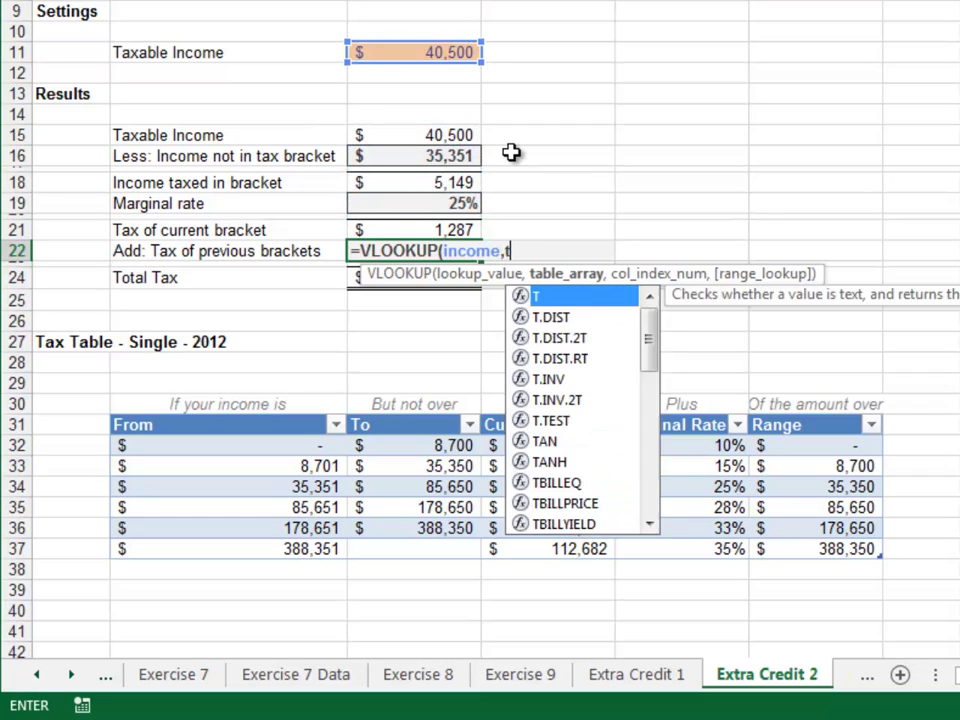
key(Down)
key(Down)
key(Down)
key(Down)
key(Down)
key(Down)
key(Down)
key(Down)
key(Down)
key(Down)
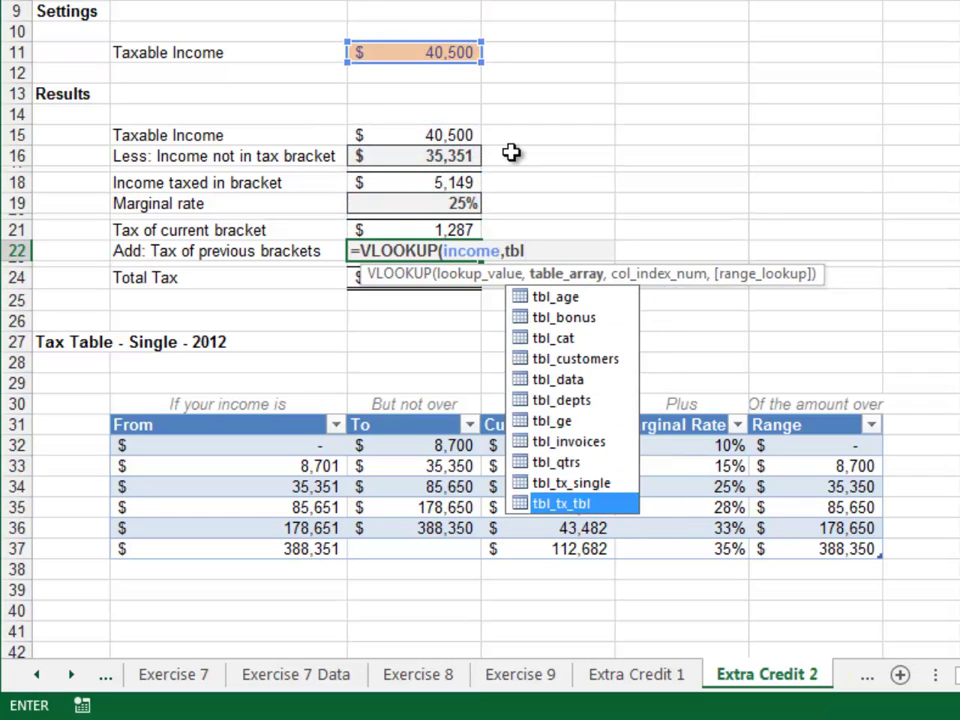
key(Tab)
text(,)
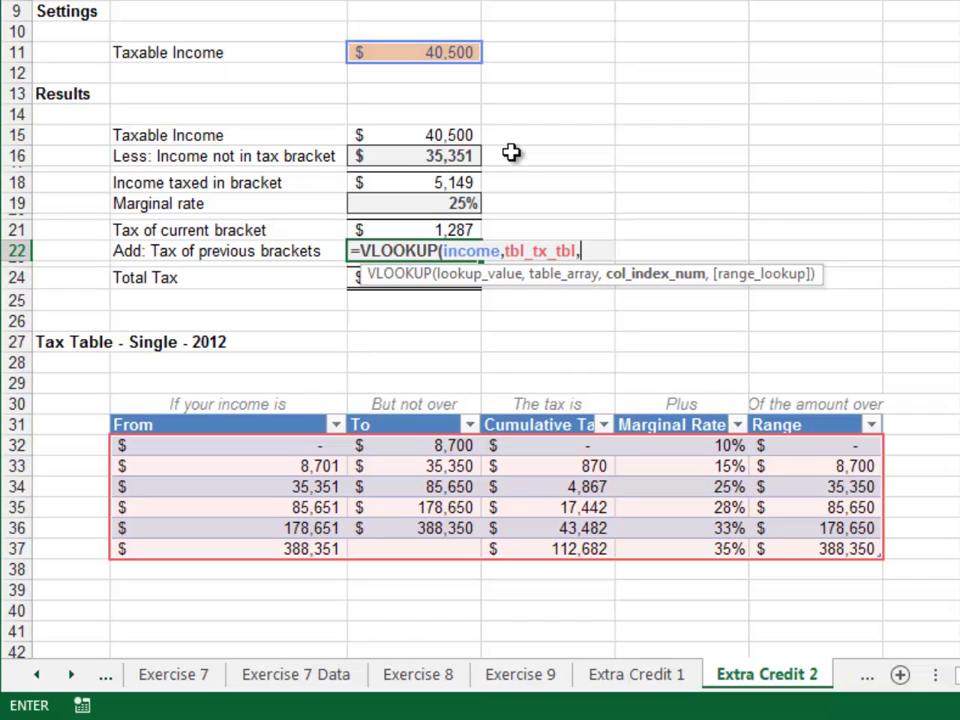
text(3,)
key(Tab)
text())
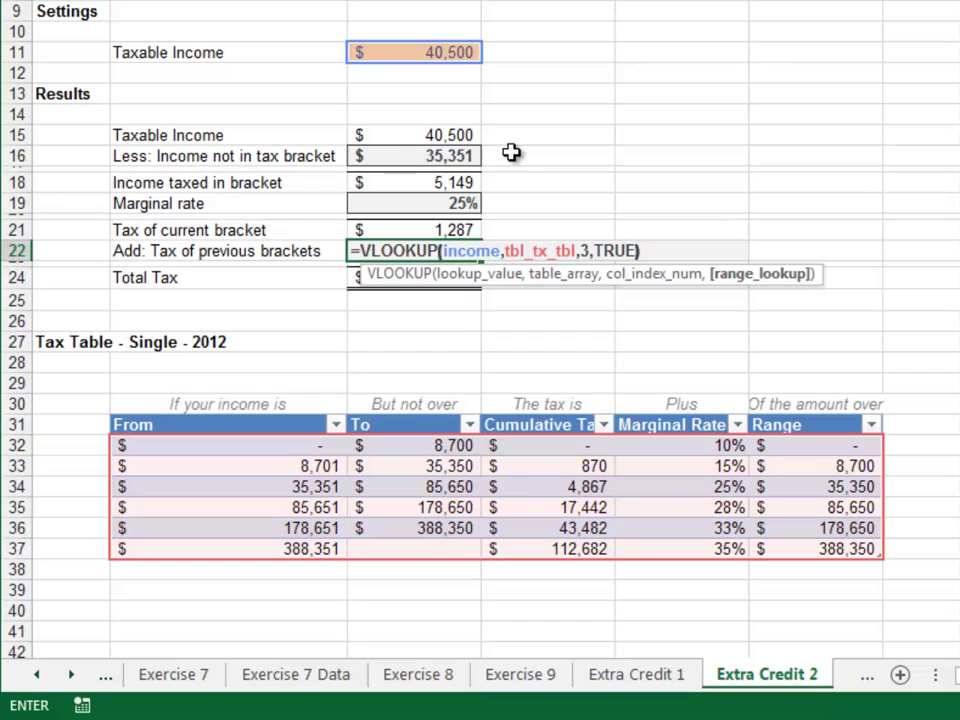
key(Return)
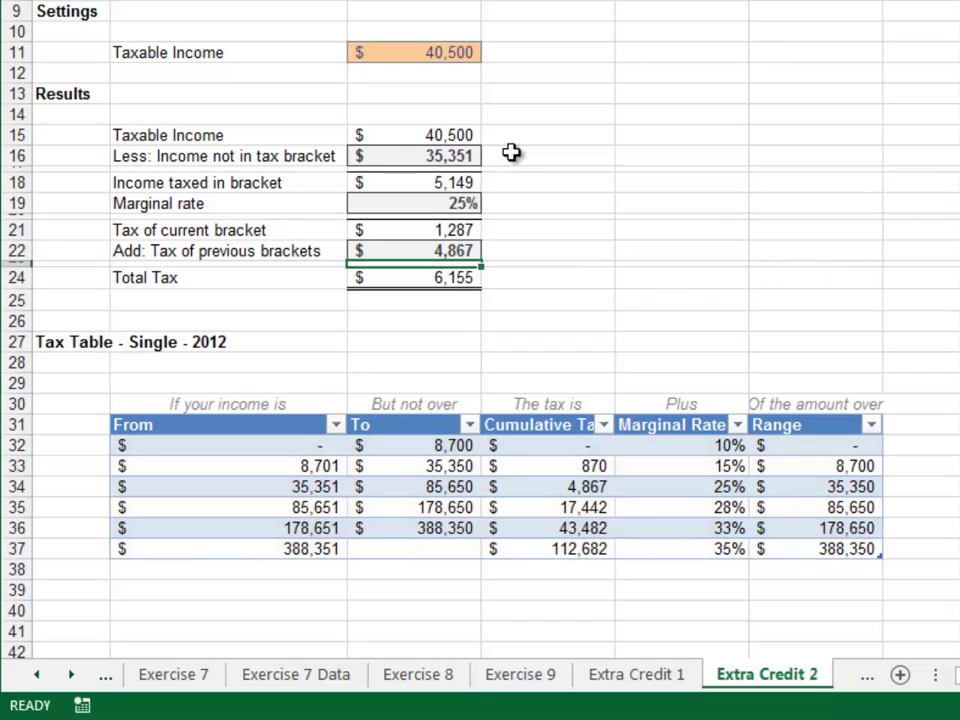
Step: Test the income tax calculation by entering 5000 in the Taxable Income cell C11
key(Down)
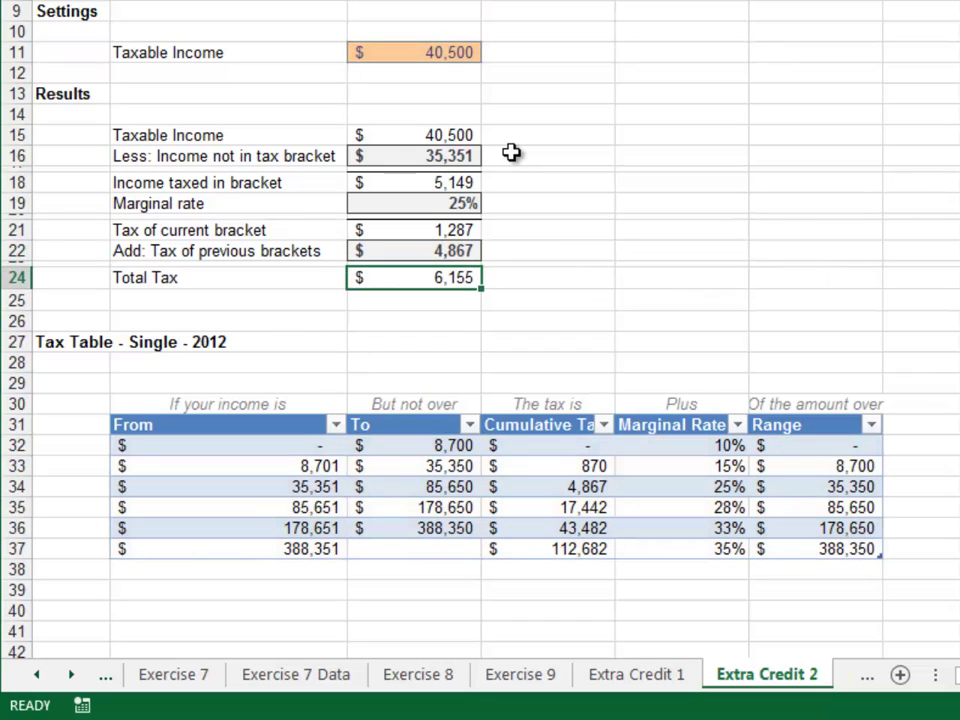
key(Down)
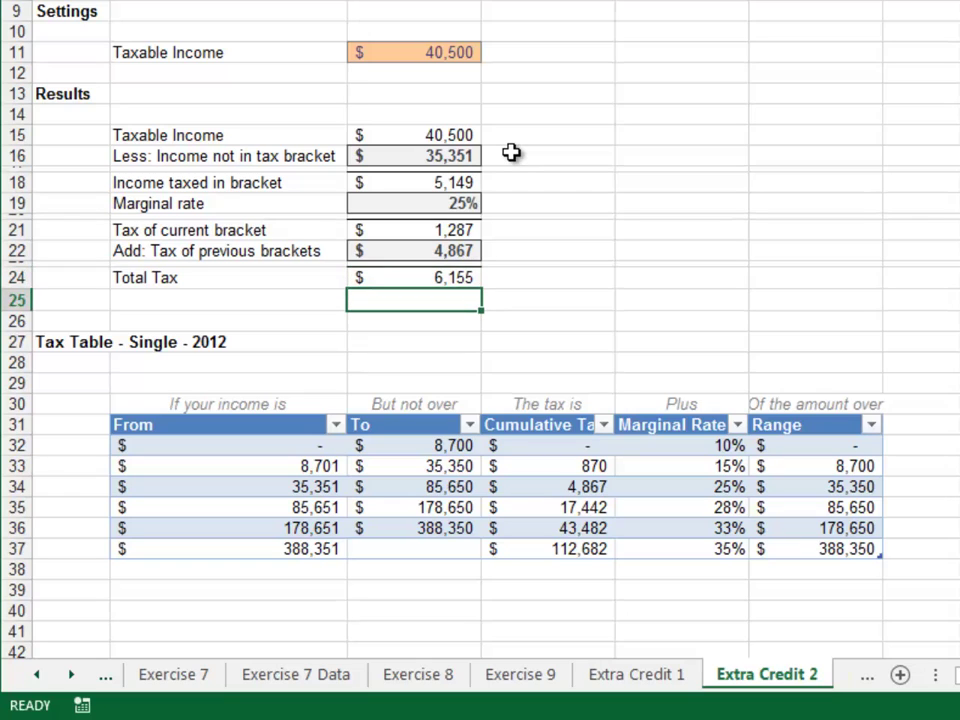
key(Down)
key(Up)
key(Up)
key(Up)
key(Up)
key(Up)
key(Up)
key(Up)
key(Up)
key(Up)
key(Up)
key(Up)
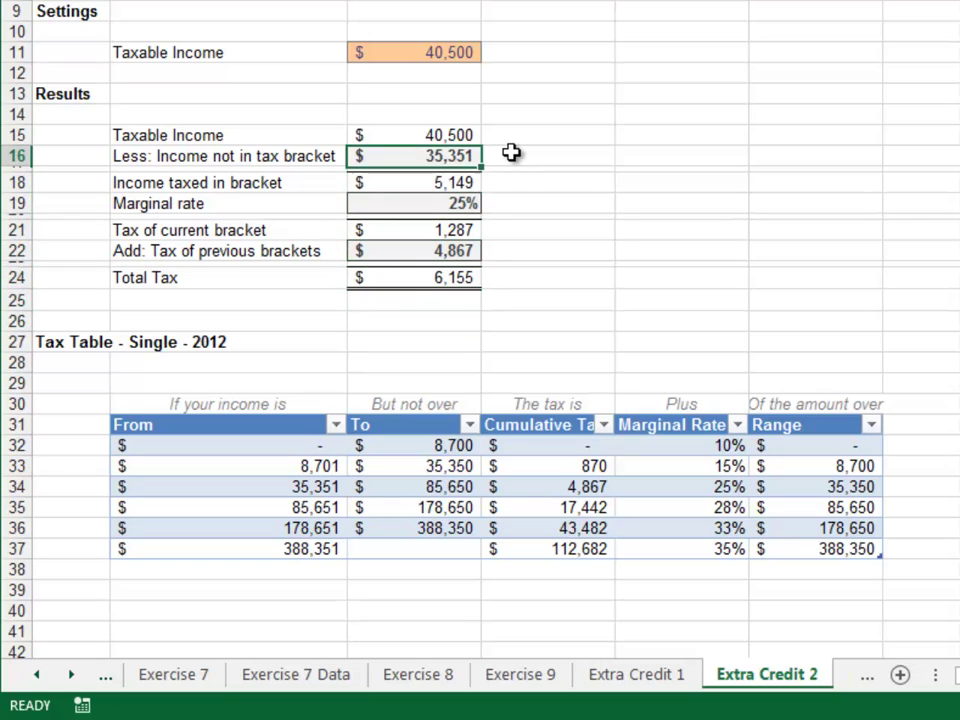
key(Up)
key(Up)
key(Up)
key(Up)
text(5000)
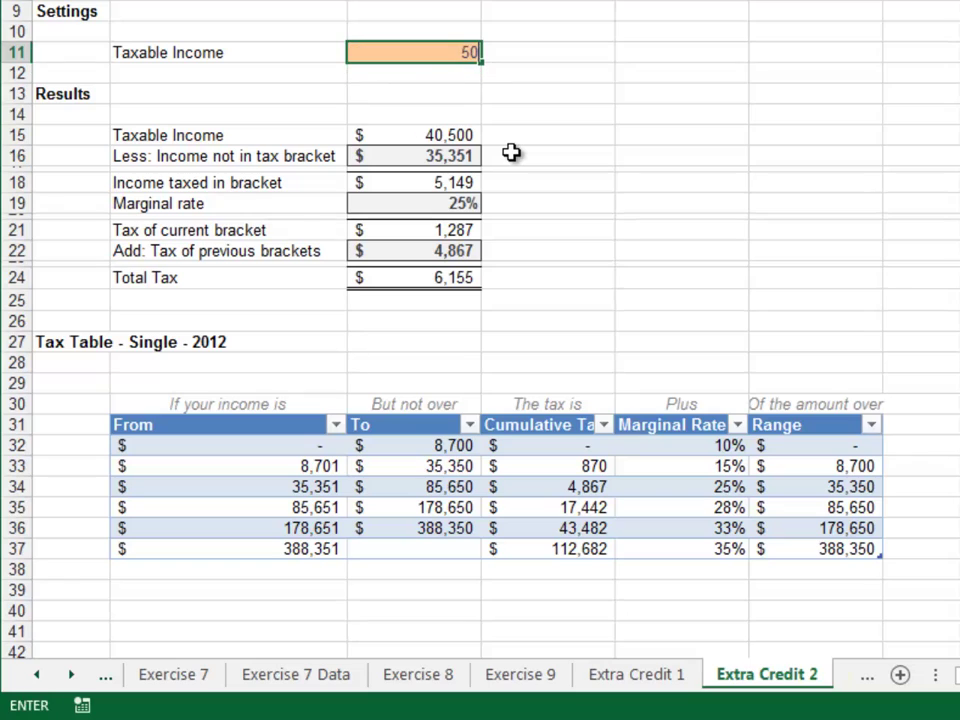
key(Return)
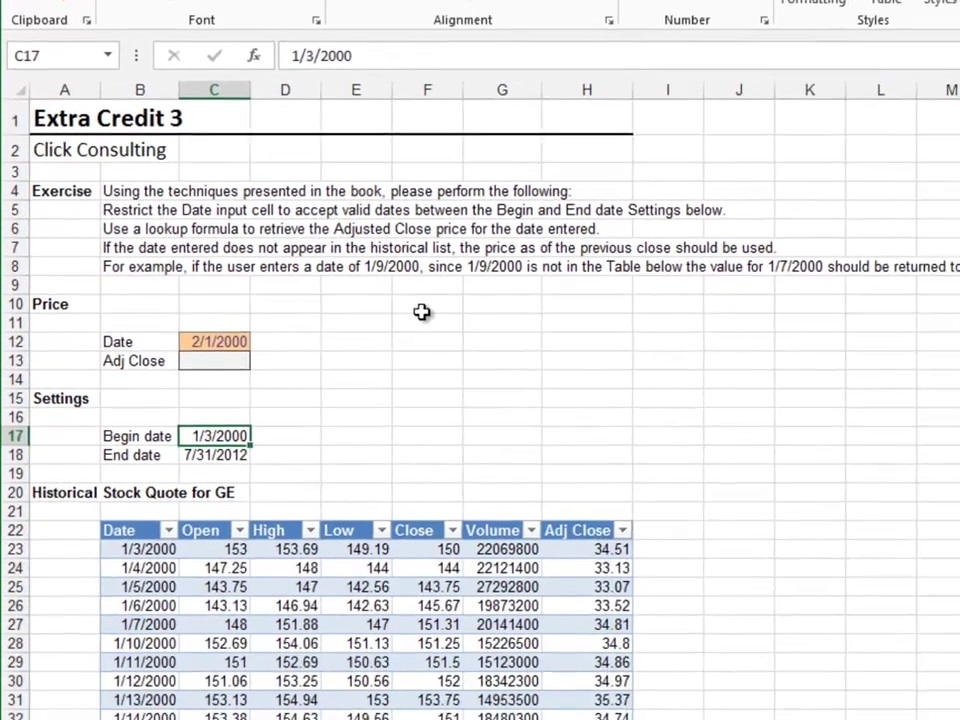
Step: On the Extra Credit 3 sheet, add data validation to Date cell C12 allowing only dates between Begin date C17 and End date C18
key(Up)
key(Up)
key(Up)
key(Up)
key(Up)
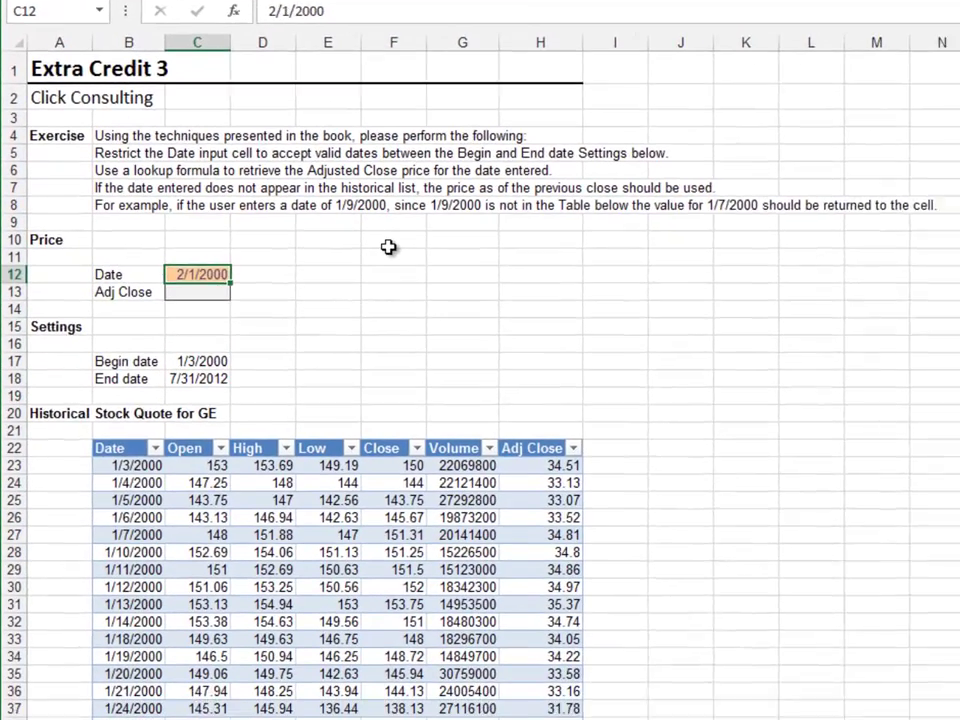
key(Down)
key(Up)
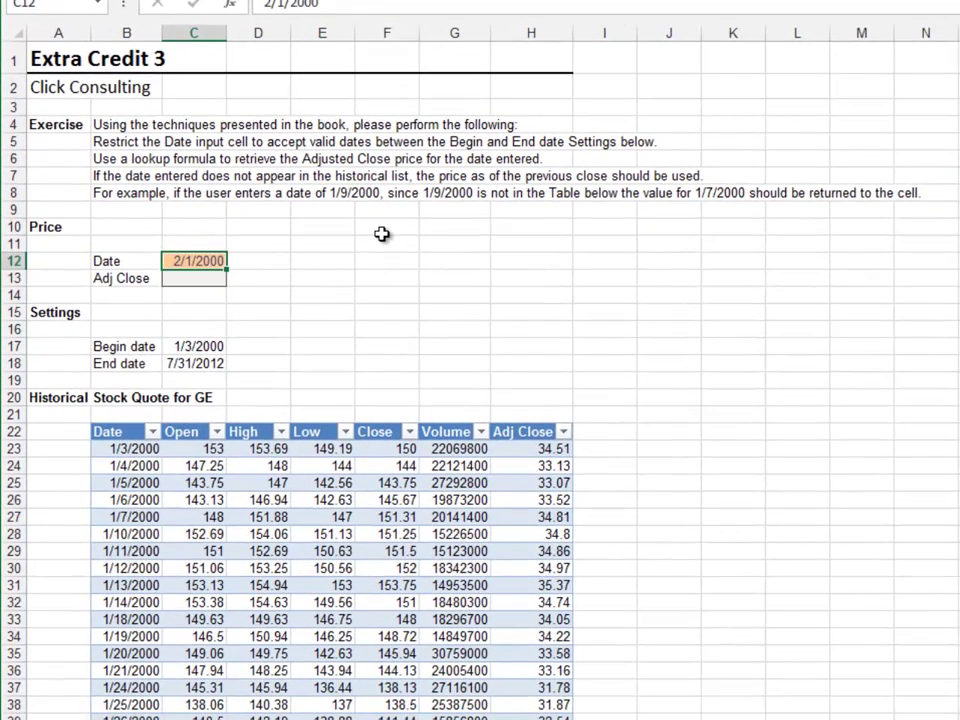
key(alt+a)
key(v)
key(v)
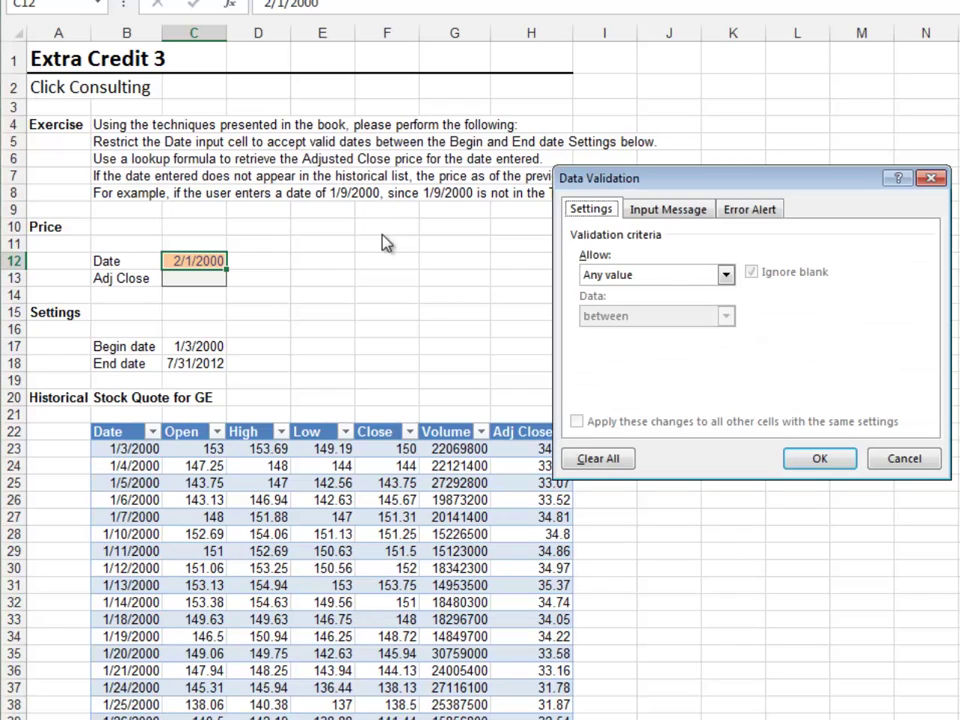
key(Tab)
key(alt+Down)
key(Down)
key(Down)
key(Down)
key(Down)
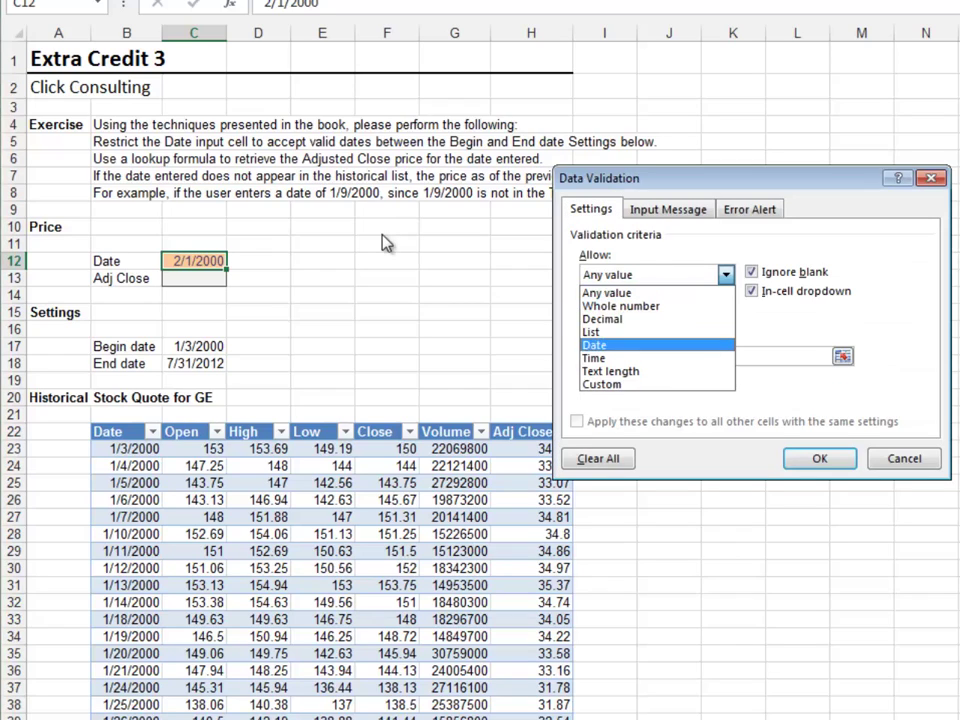
key(Return)
key(Tab)
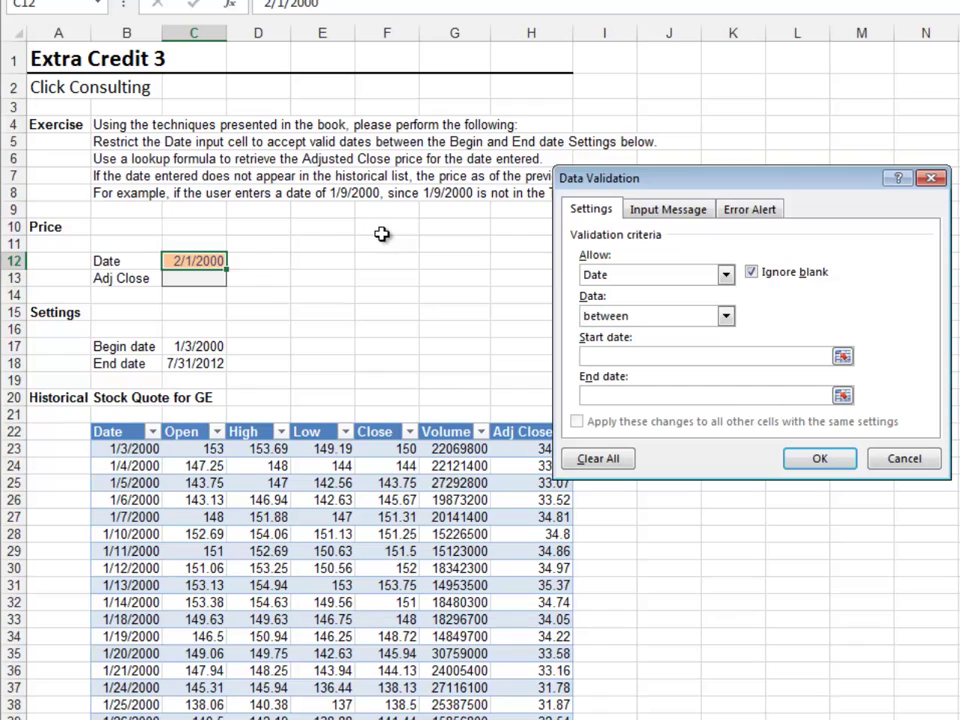
click(206, 346)
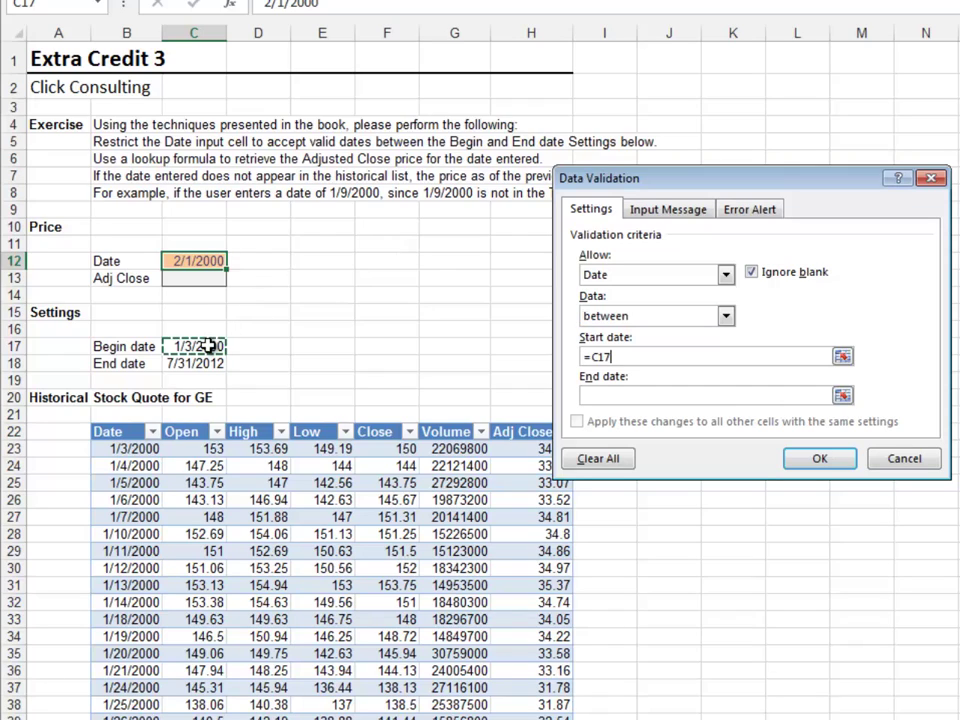
click(602, 394)
click(212, 364)
click(819, 457)
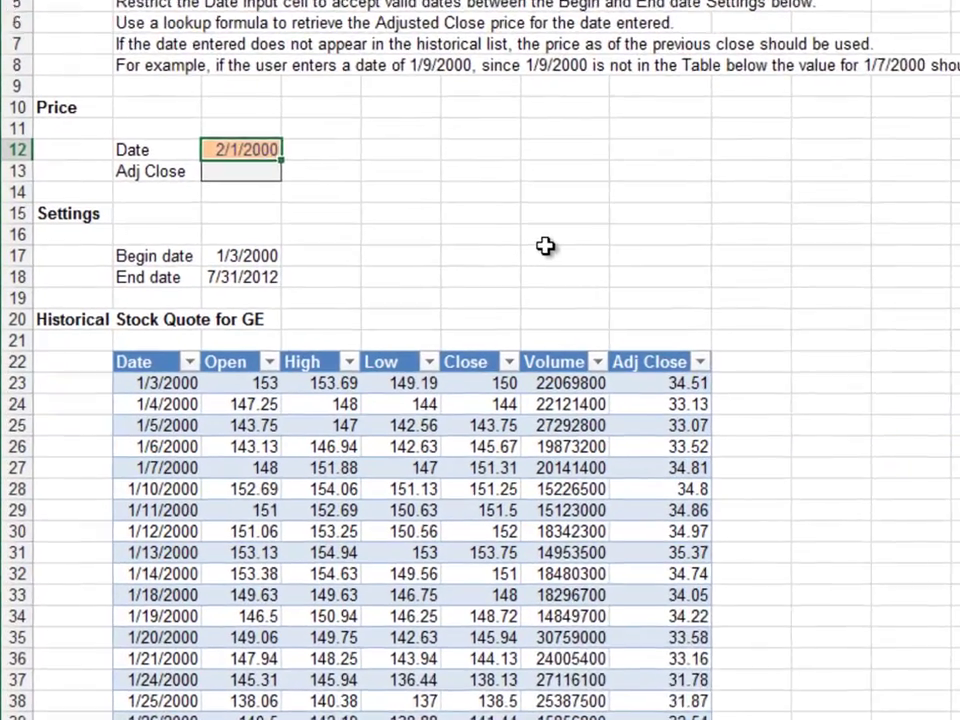
Step: Enter =VLOOKUP(C12,tbl_ge,7,TRUE) in the Adj Close cell C13
key(Down)
text(=vl)
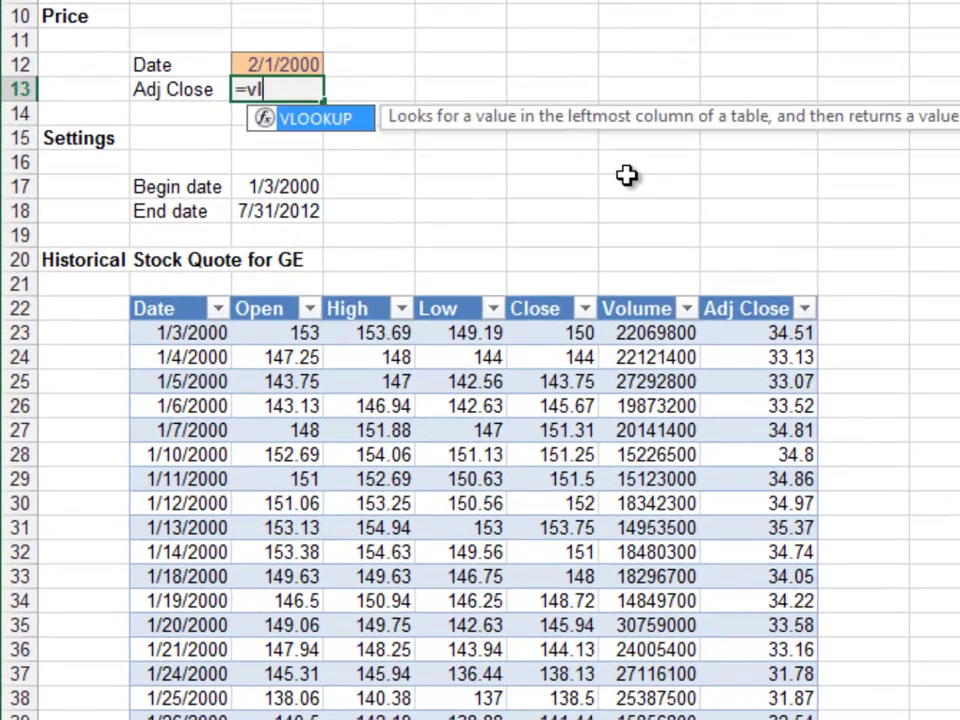
key(Tab)
key(Up)
text(,tbl)
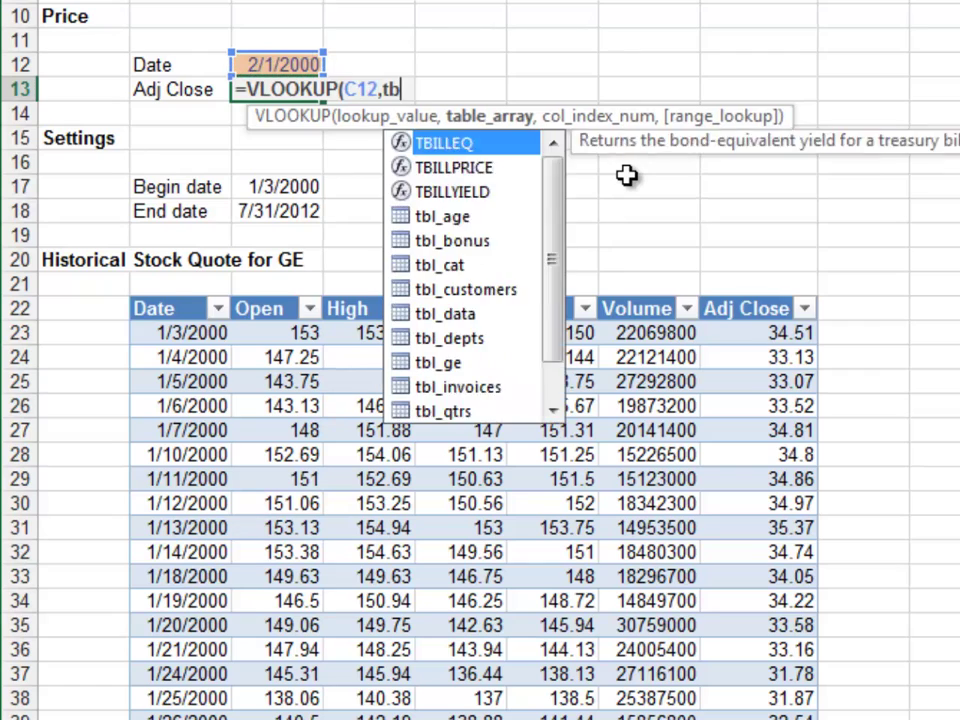
key(Down)
key(Down)
key(Down)
key(Down)
key(Down)
key(Down)
key(Tab)
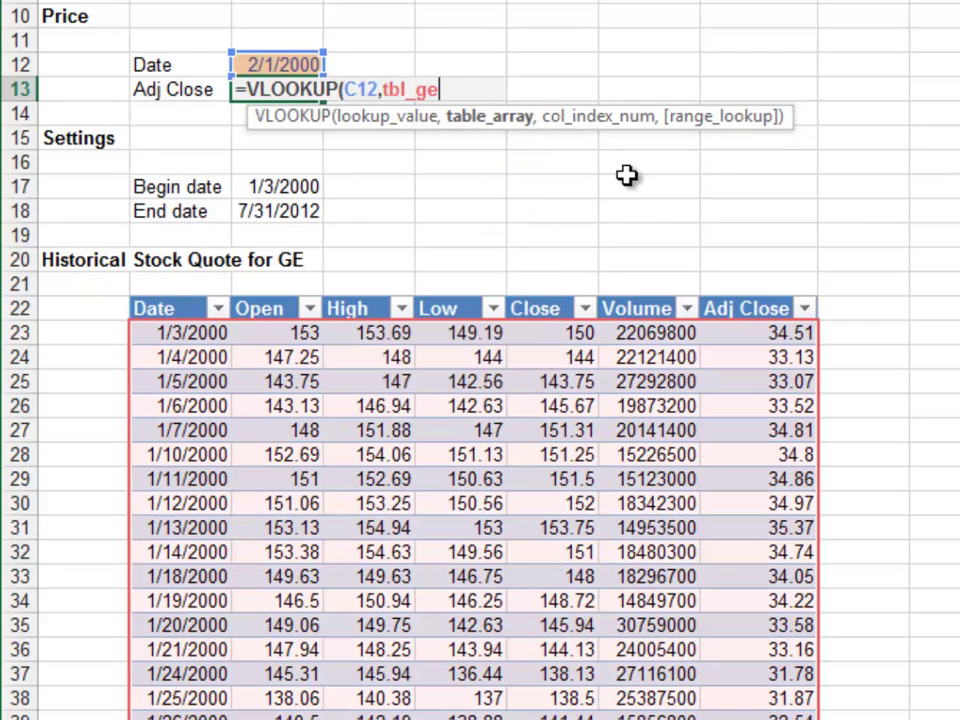
text(,7,)
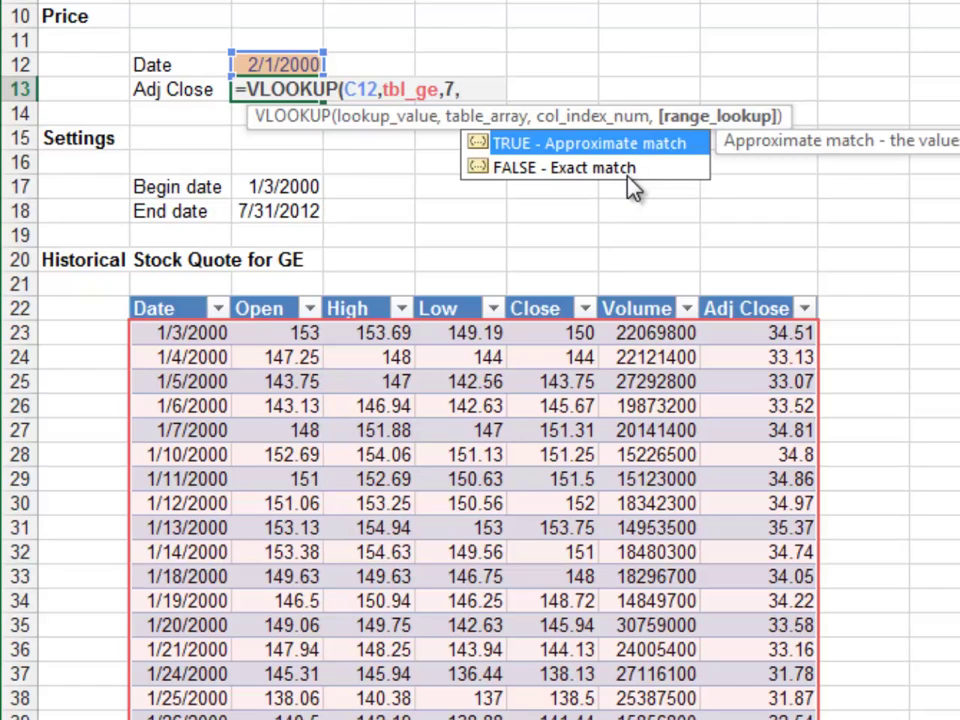
key(Tab)
key(Return)
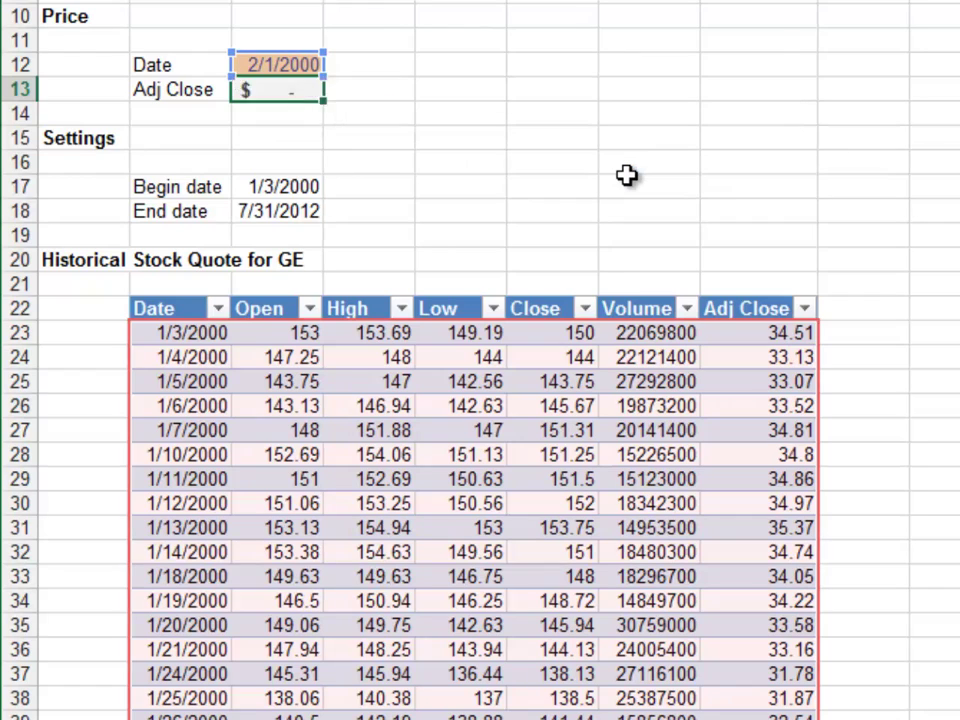
Step: Test the Adj Close lookup by entering 1/5/2000 and 1/9/2000 in turn in the Date cell C12
key(Up)
key(Up)
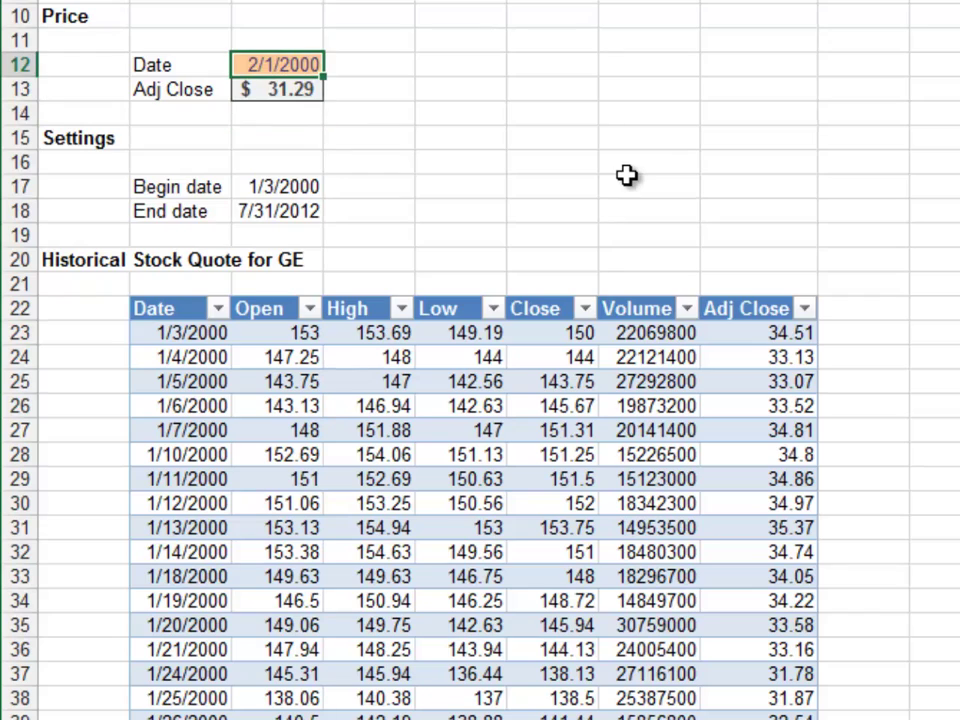
text(1/5/2000)
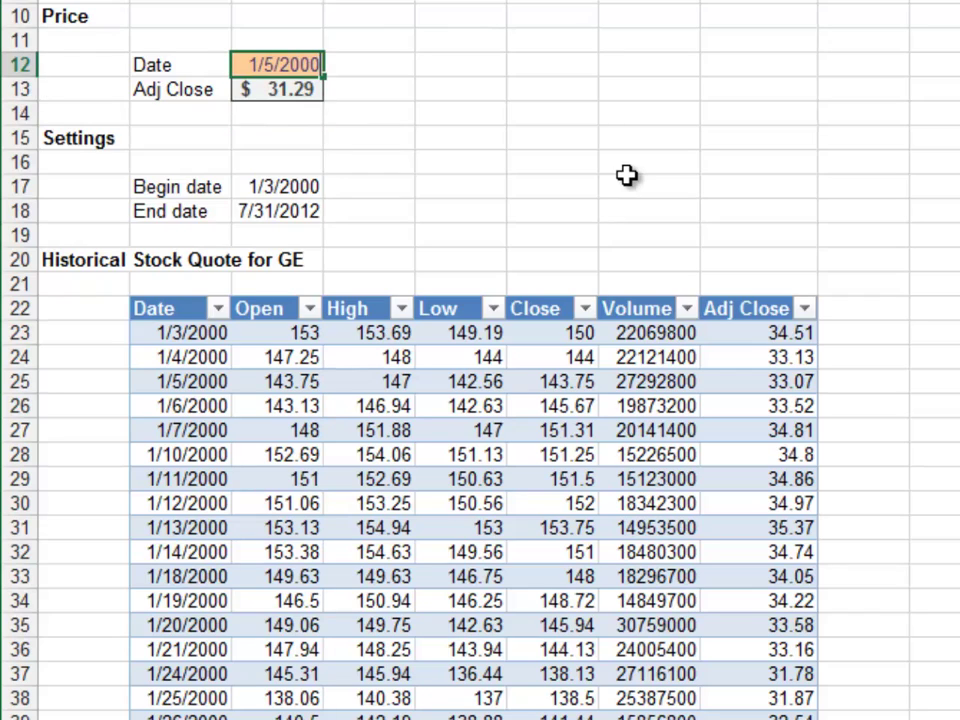
key(Return)
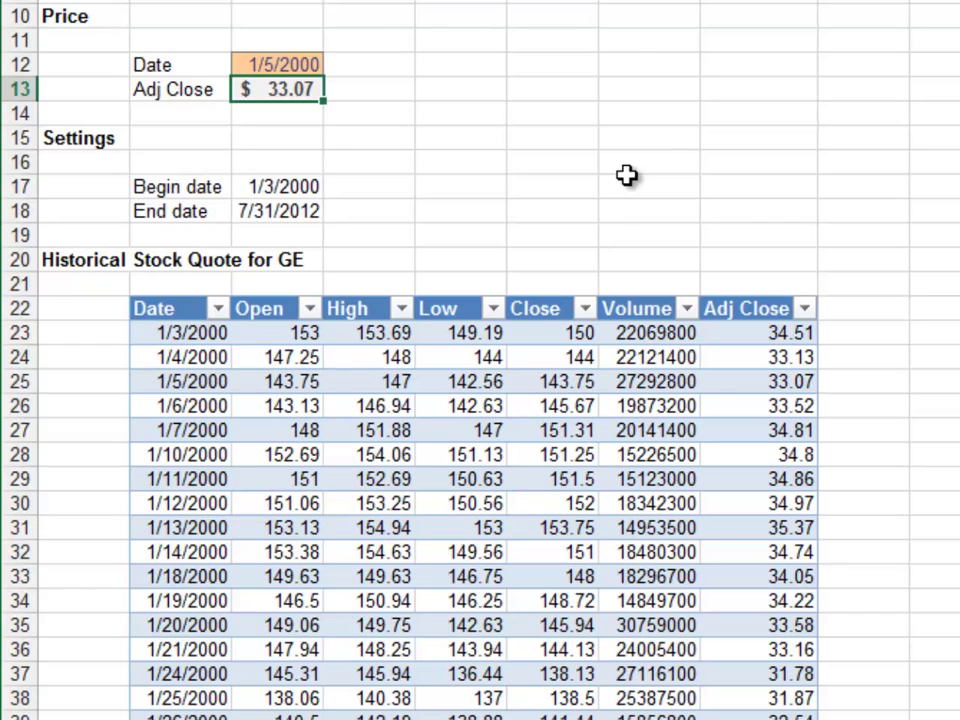
key(Up)
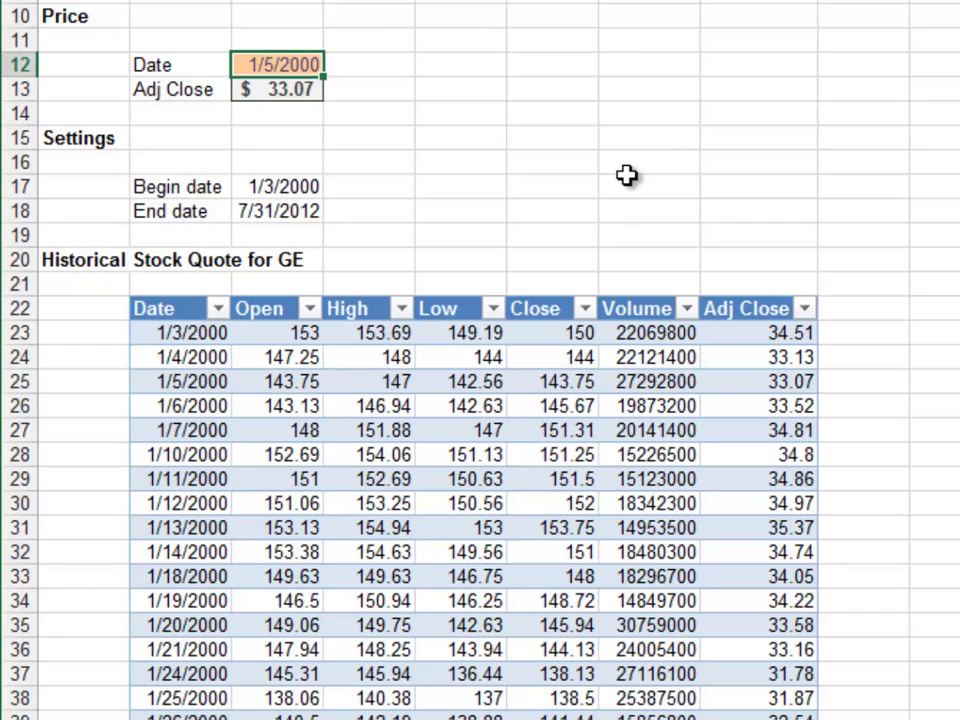
text(1/9/)
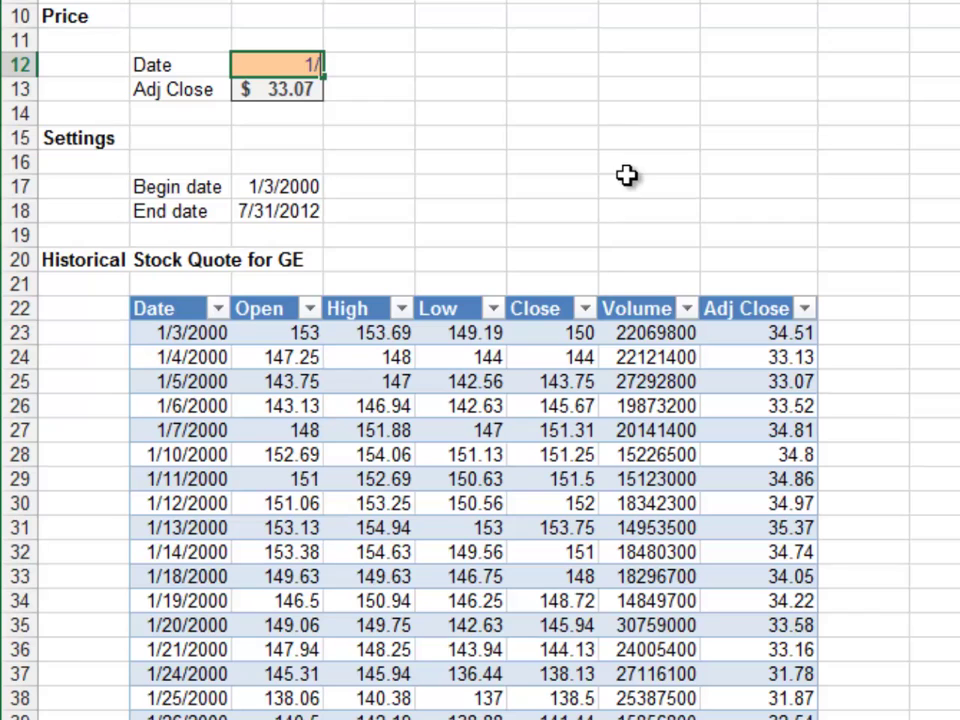
text(2000)
key(Return)
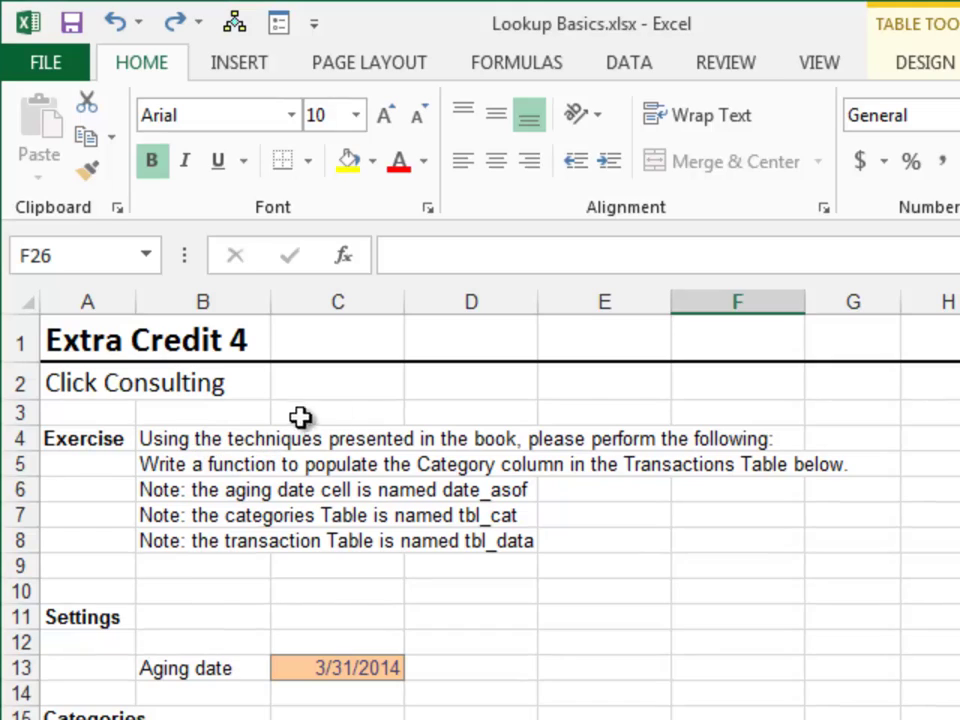
click(411, 394)
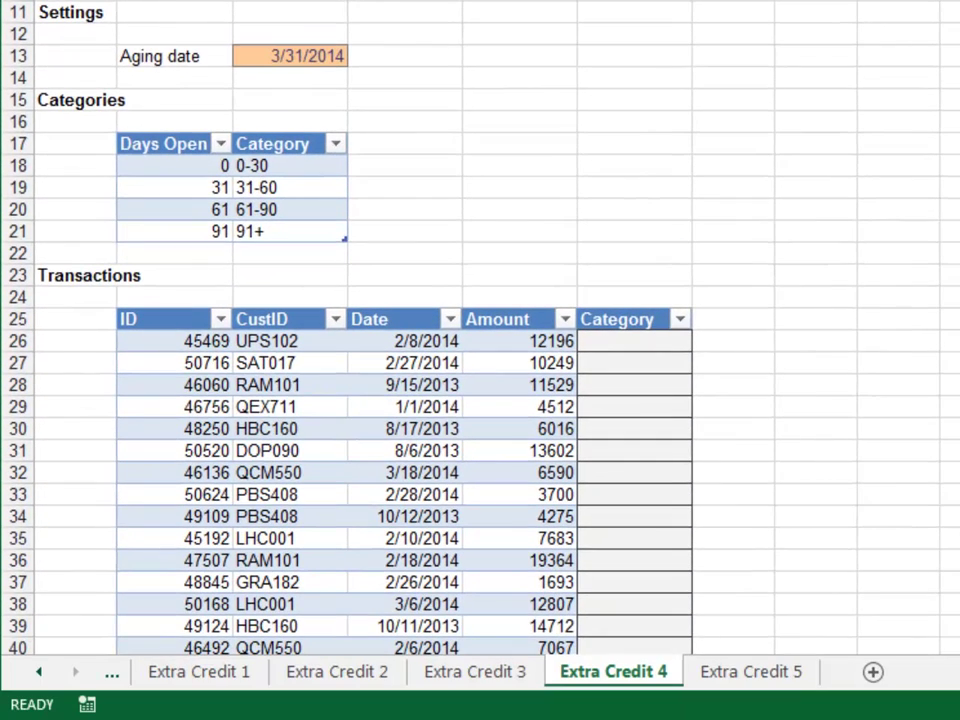
click(634, 319)
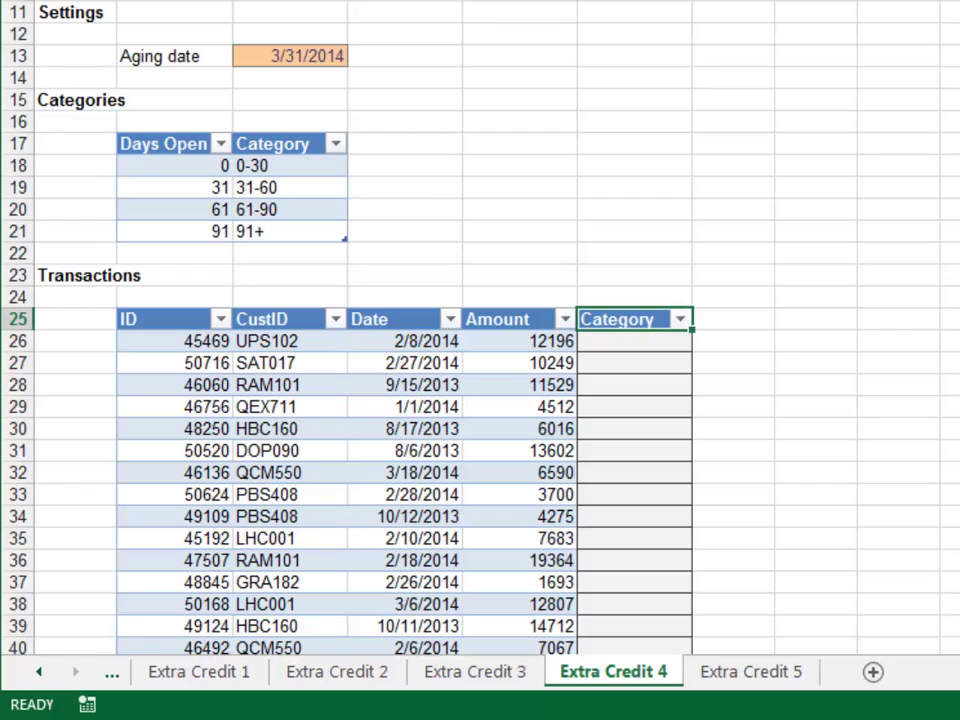
click(634, 341)
text(=vl)
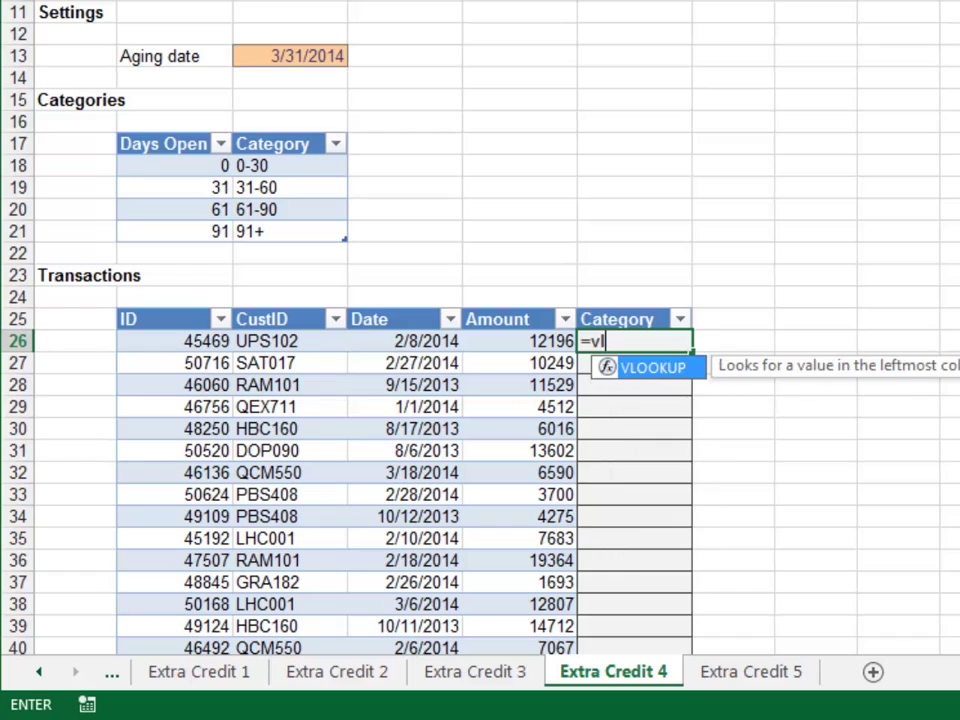
key(Tab)
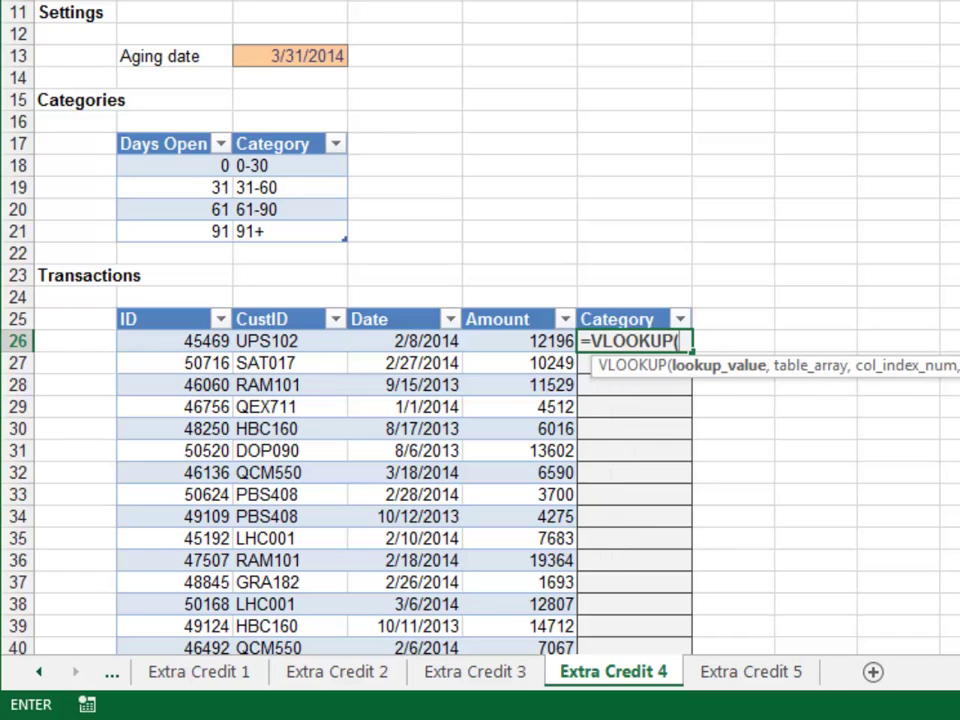
text(date)
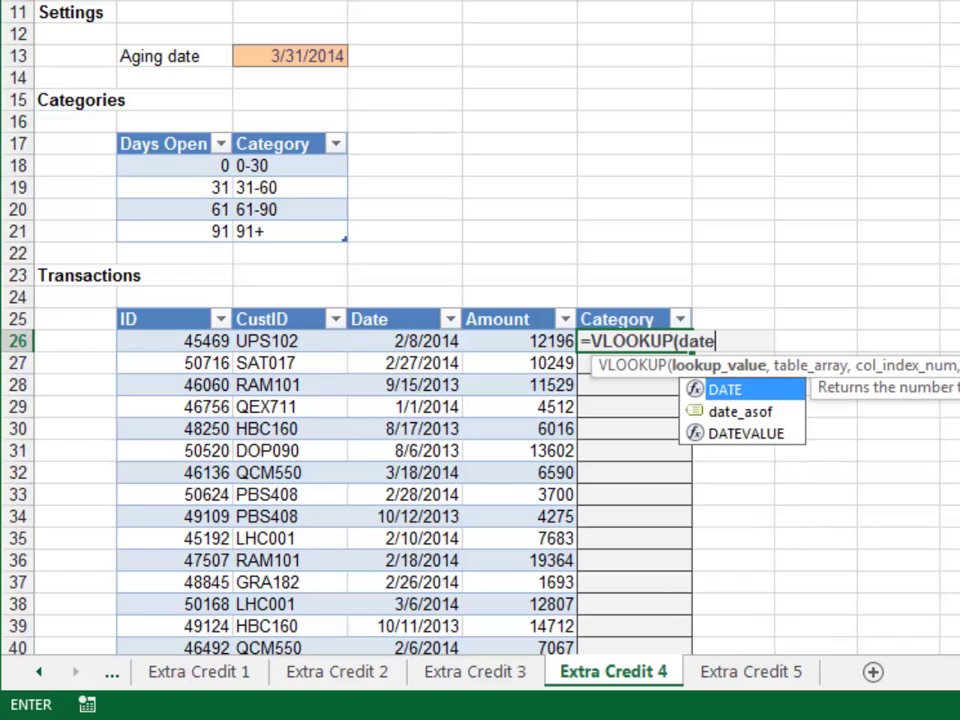
key(Down)
key(Tab)
text(-)
key(Left)
key(Left)
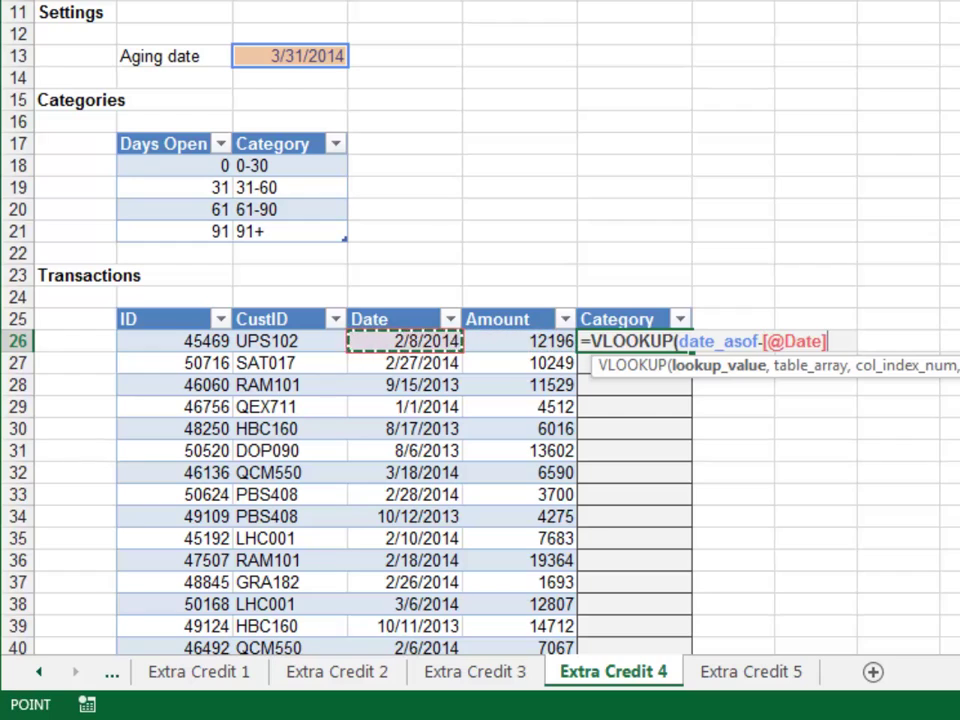
text(,)
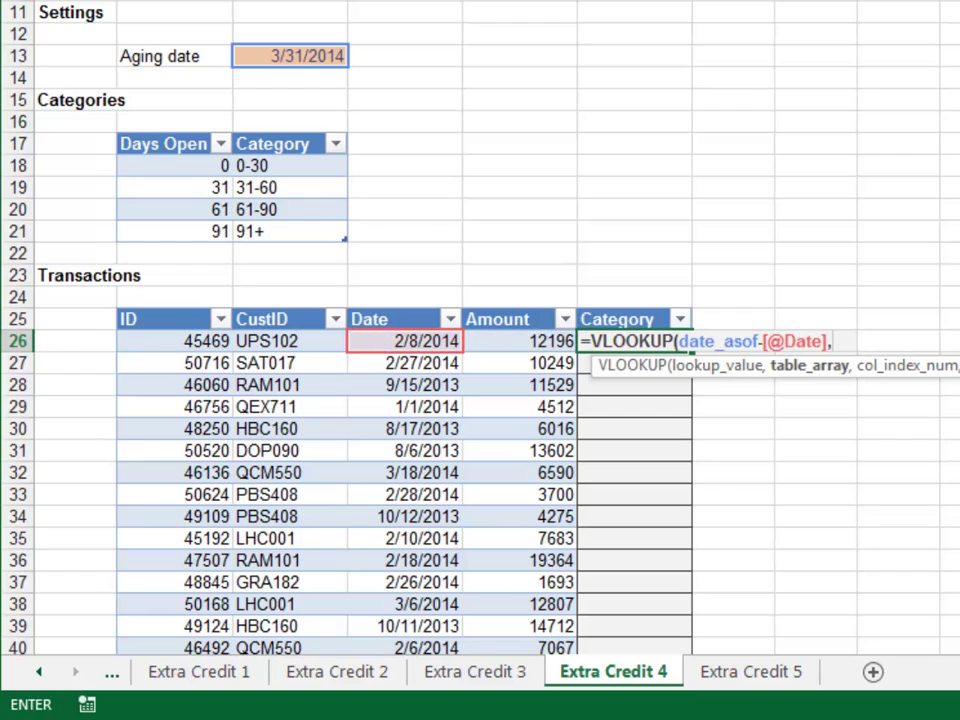
text(tbl)
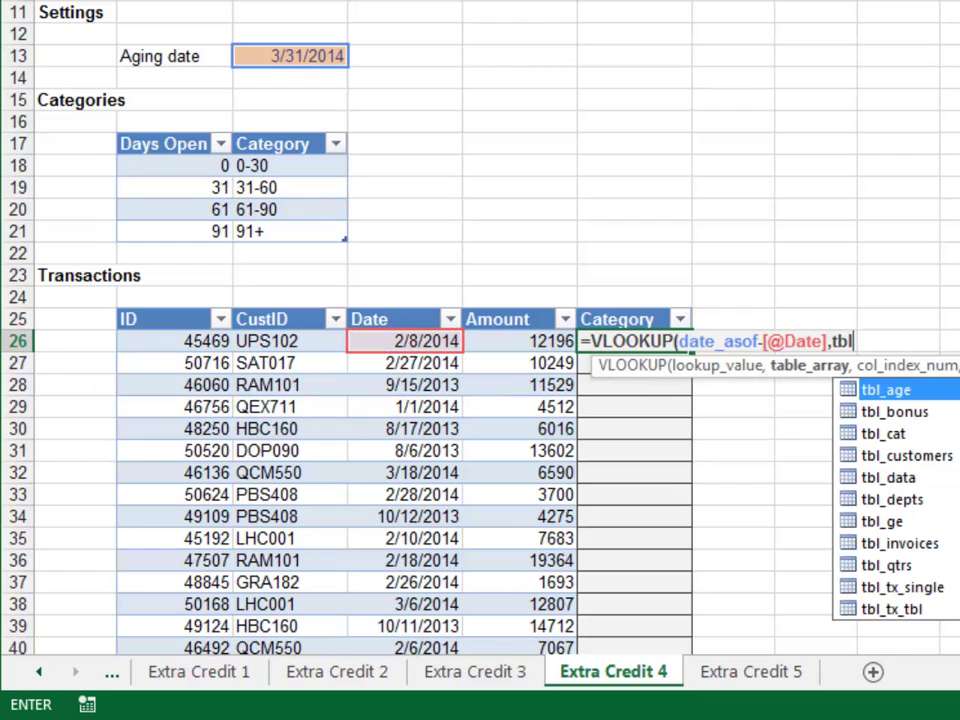
key(Down)
key(Down)
key(Tab)
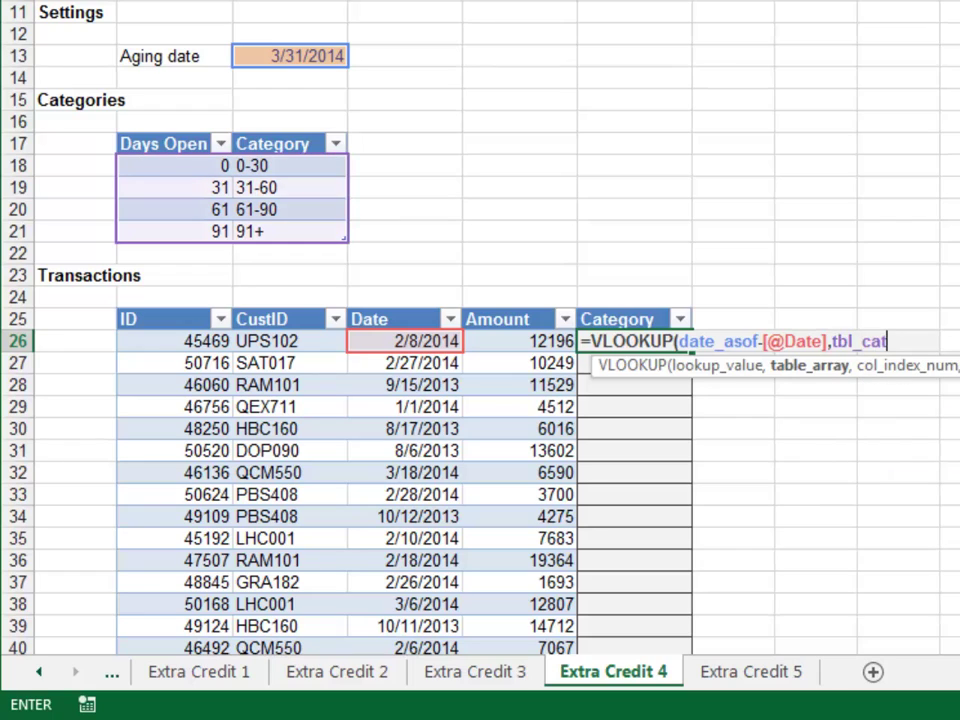
text(,)
text(2,)
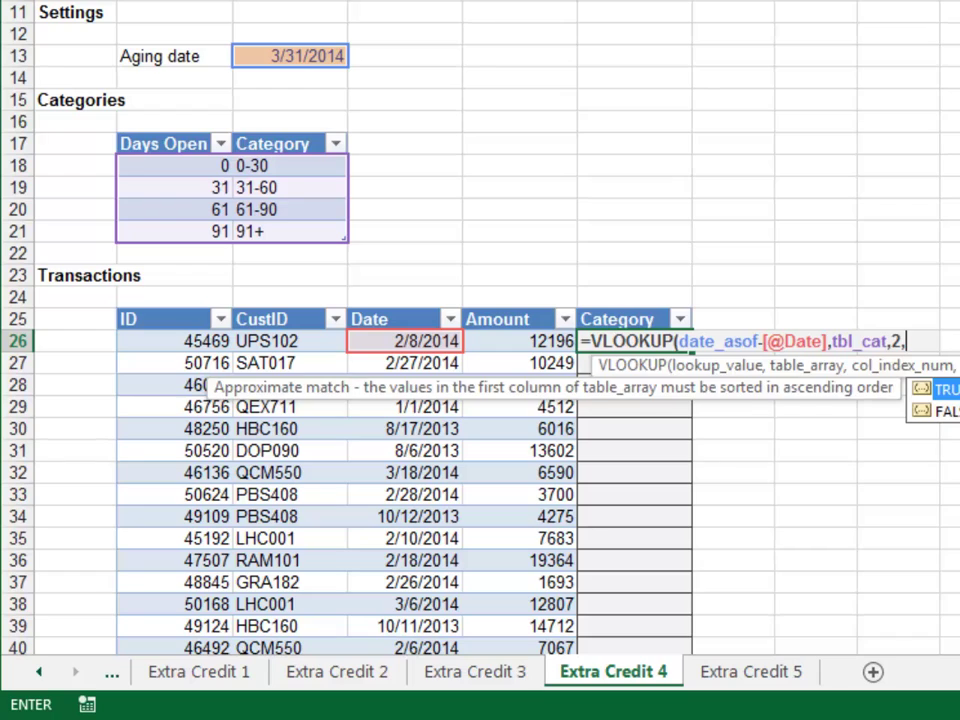
key(Tab)
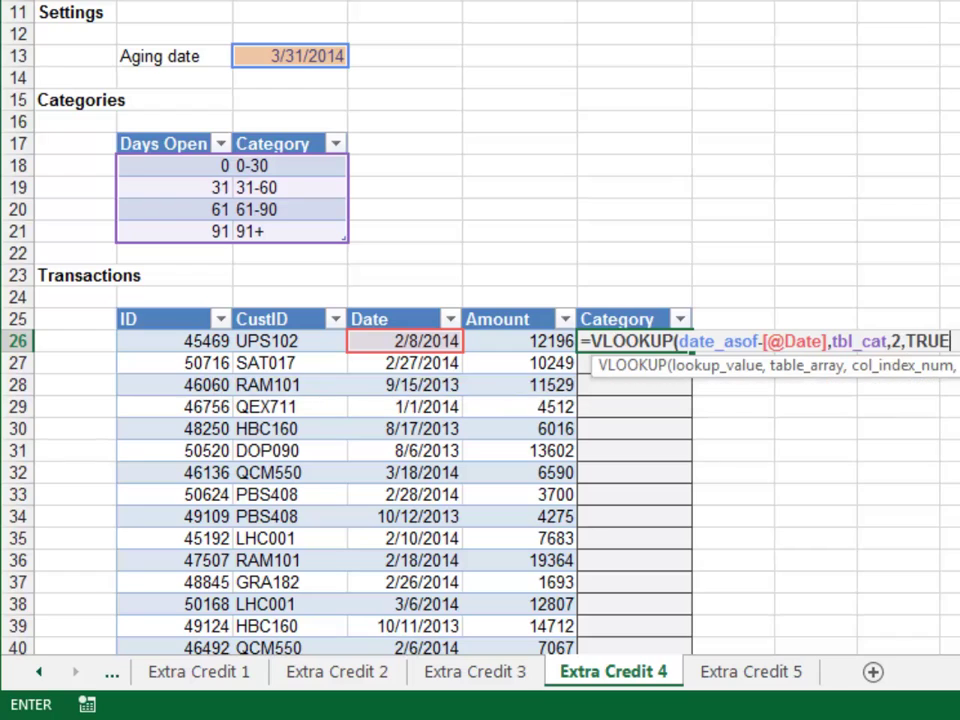
text())
key(Return)
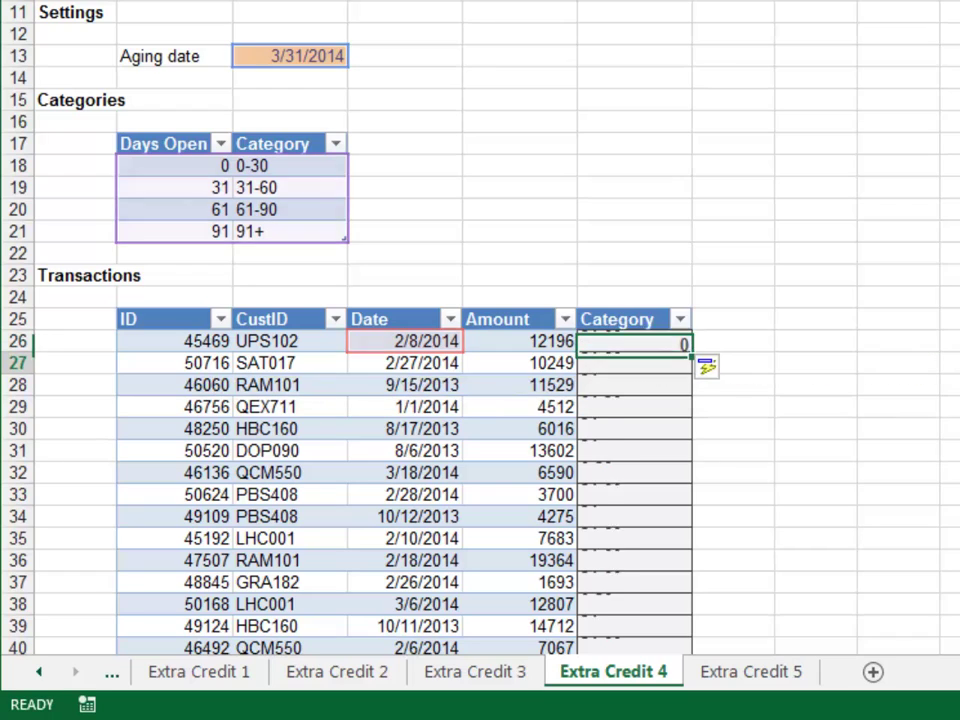
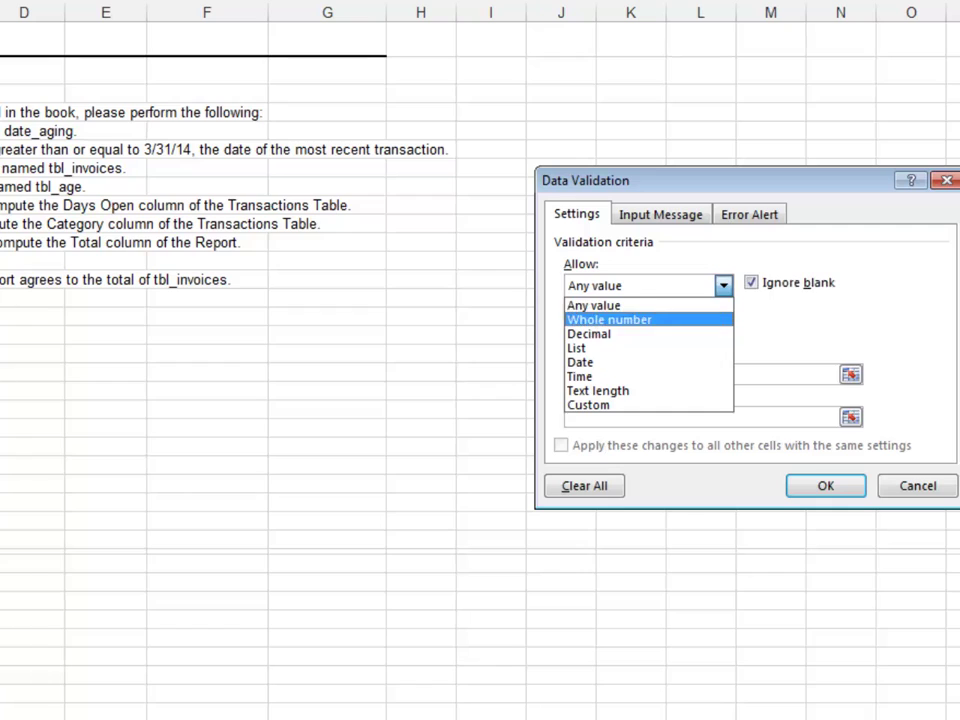
Step: On the Extra Credit 5 sheet, restrict the Aging date cell C19 with data validation to dates greater than or equal to 3/31/14
key(Return)
key(alt+Down)
key(Down)
key(Down)
key(Down)
key(Down)
key(Down)
key(Down)
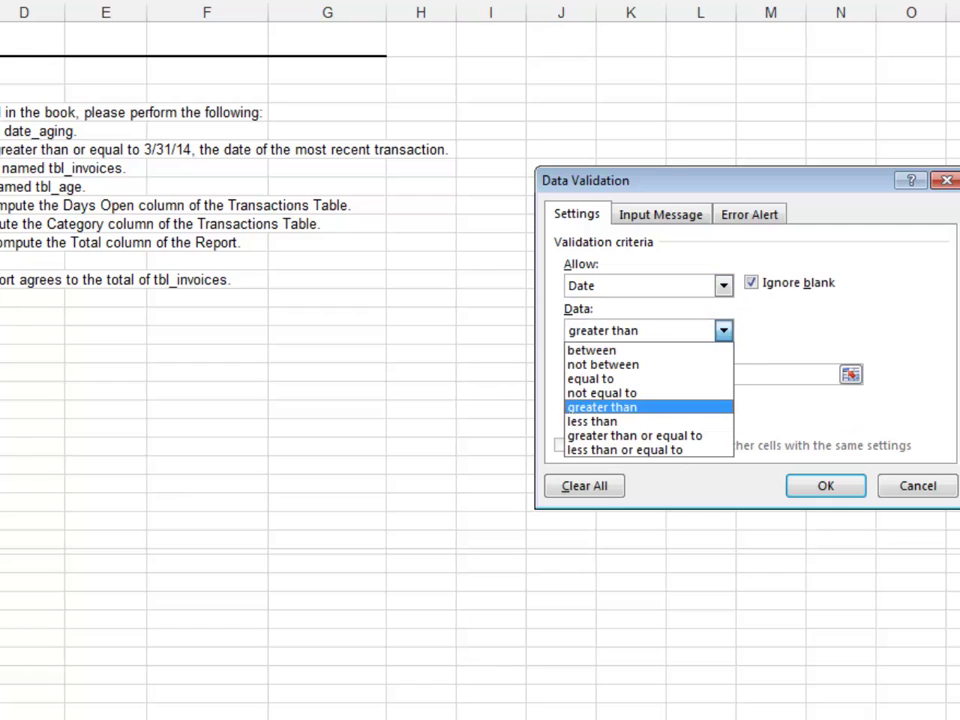
key(Return)
key(Tab)
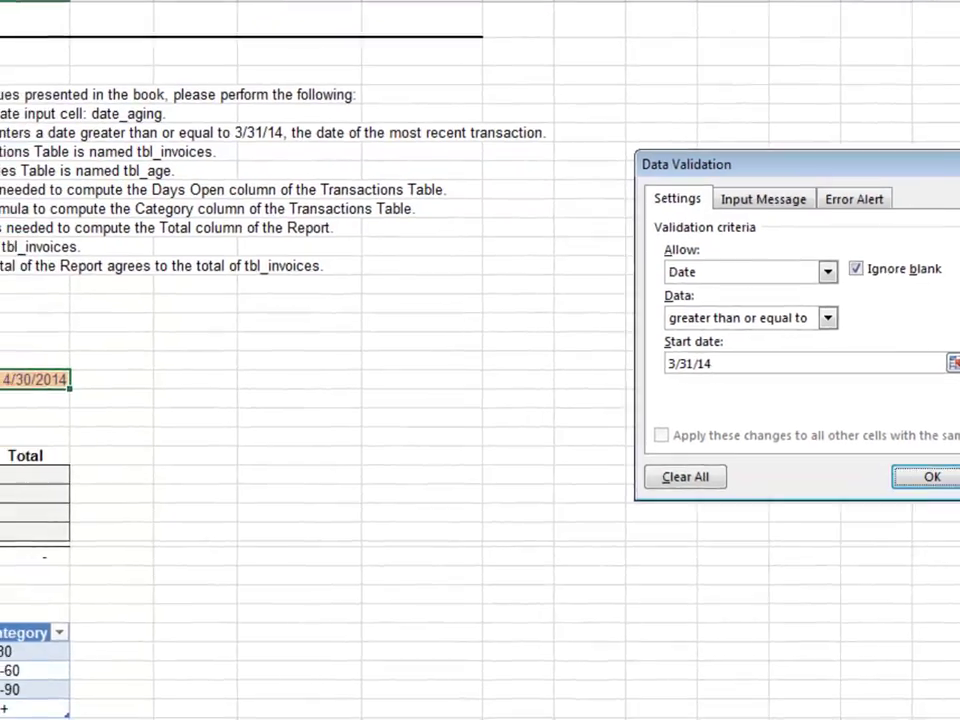
key(Return)
key(Return)
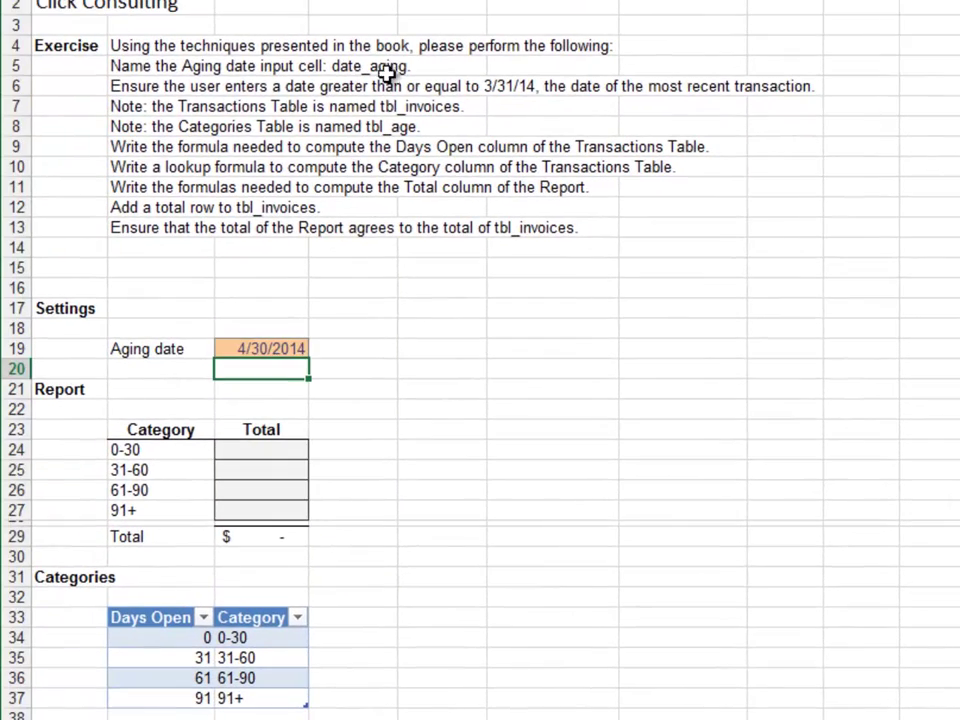
scroll(461, 114, down, 10)
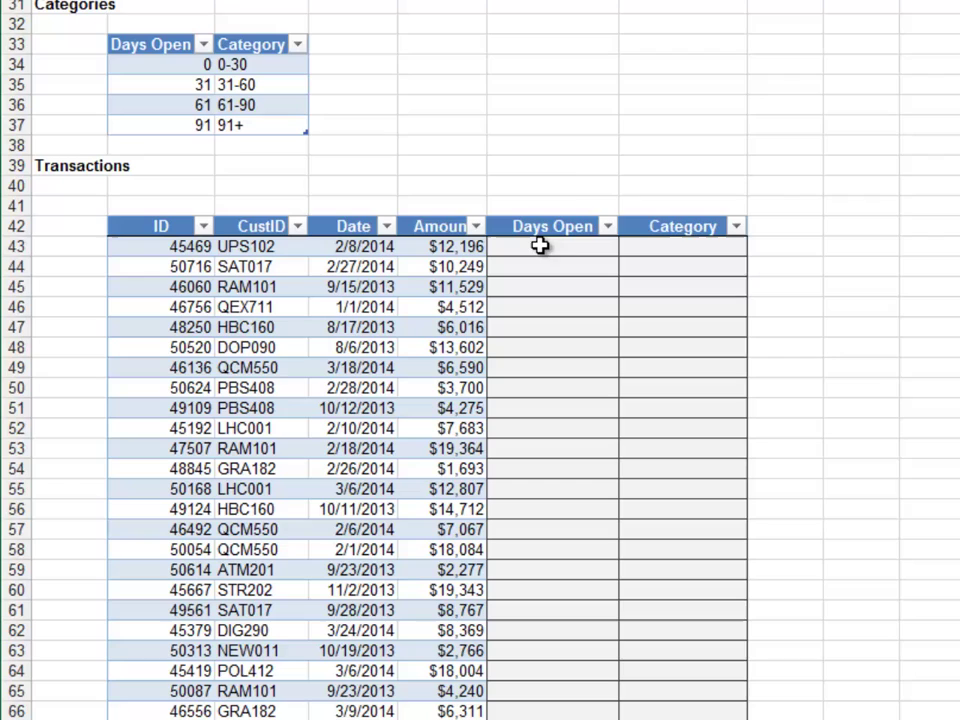
click(540, 246)
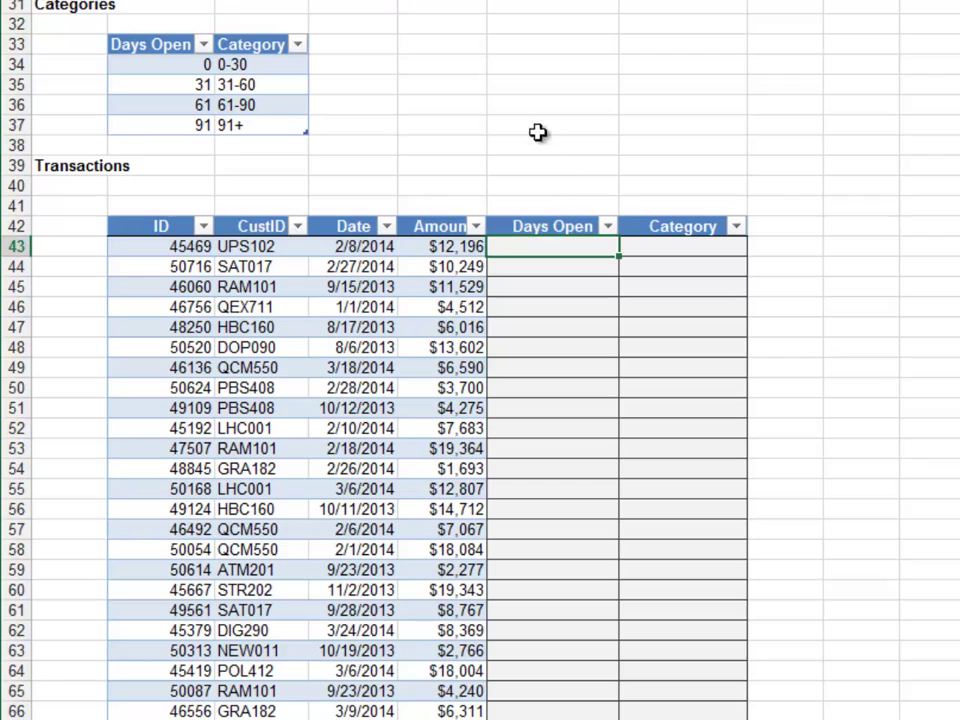
text(=)
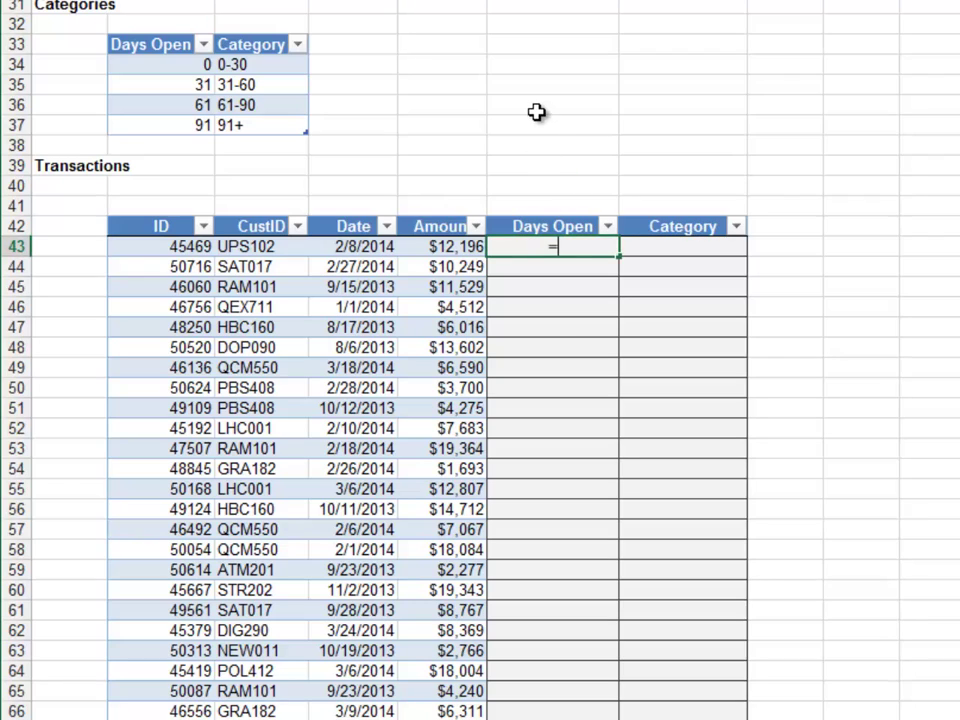
text(date)
key(Down)
key(Tab)
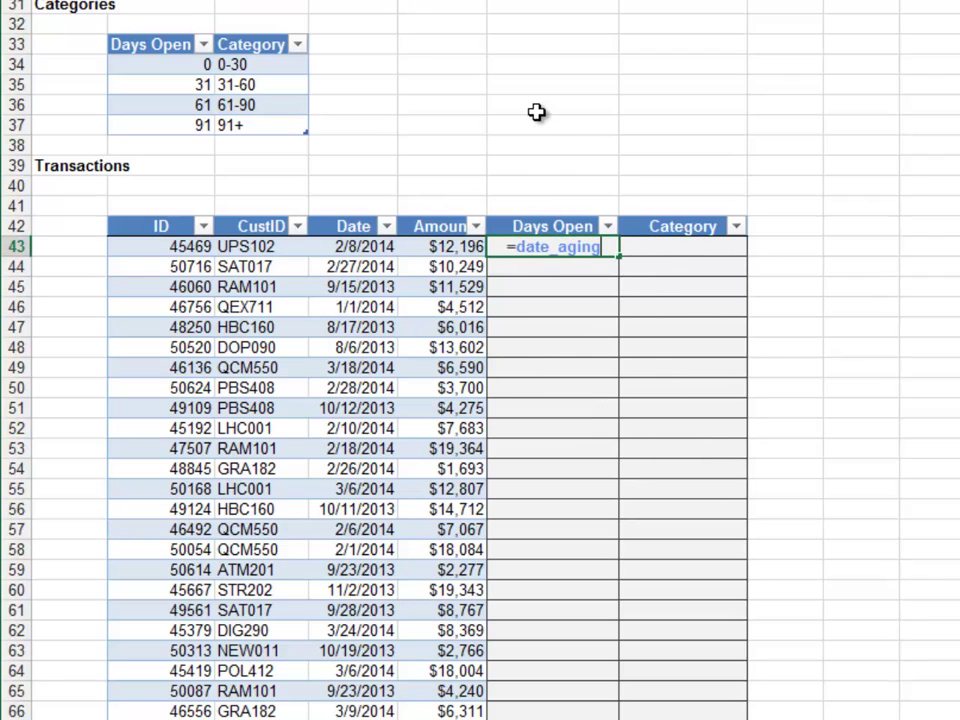
text(-)
key(Left)
key(Left)
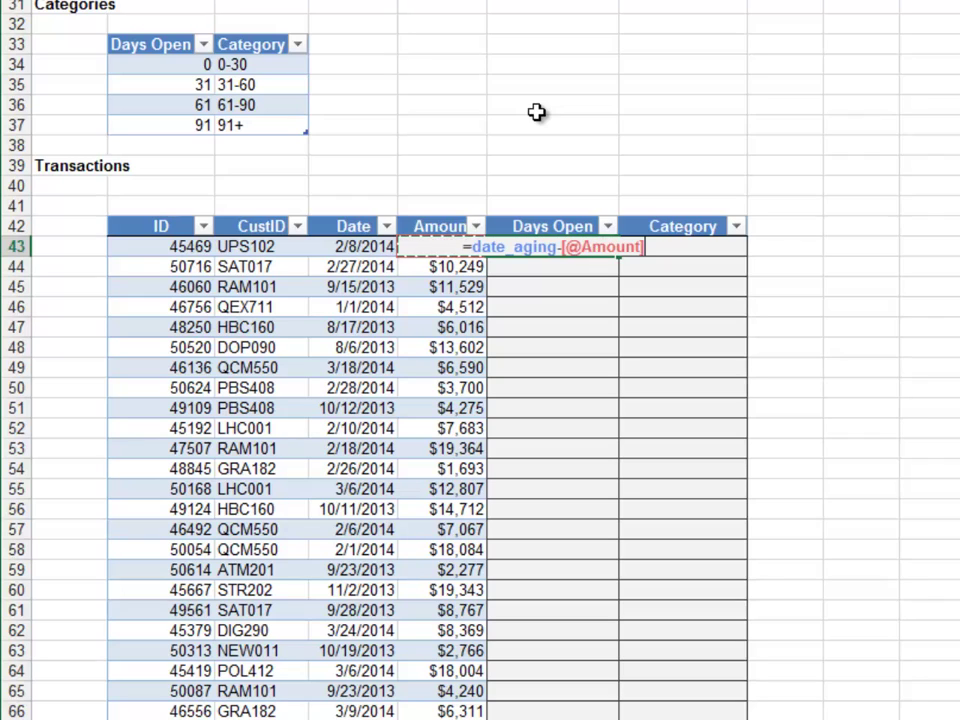
key(Tab)
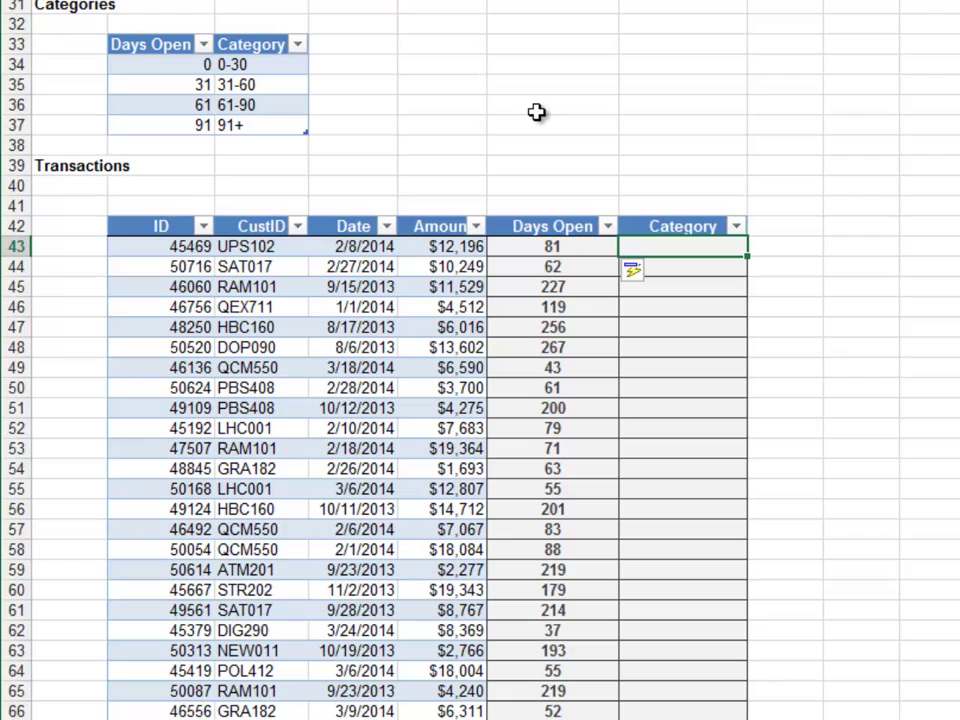
Step: Fill the Transactions table's Category column with =VLOOKUP([@[Days Open]],tbl_age,2,TRUE), starting in G43
text(=vl)
key(Tab)
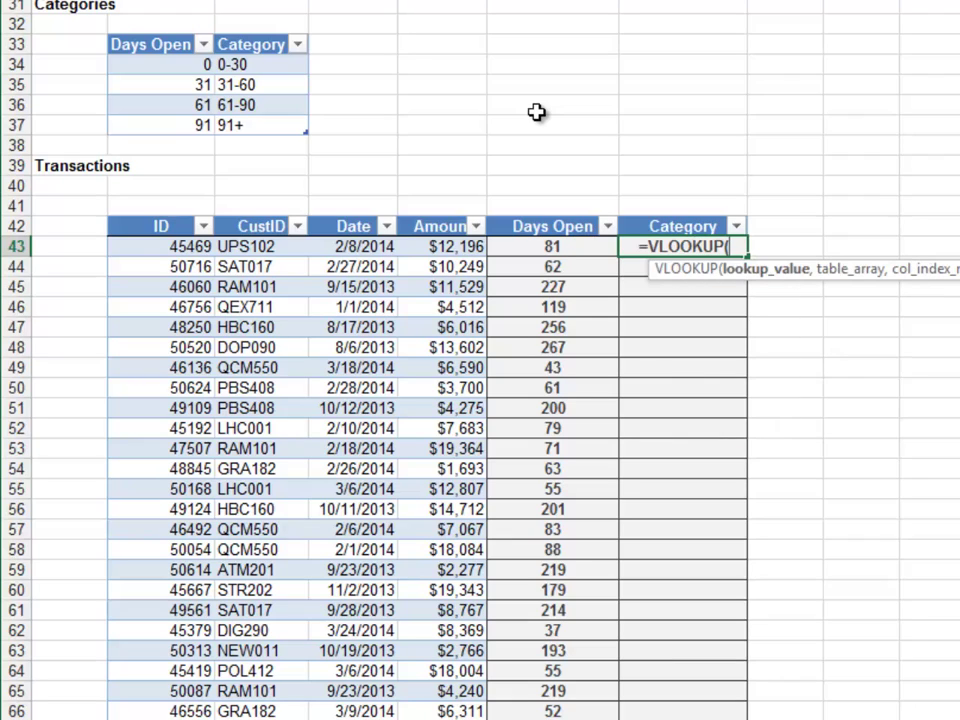
key(Left)
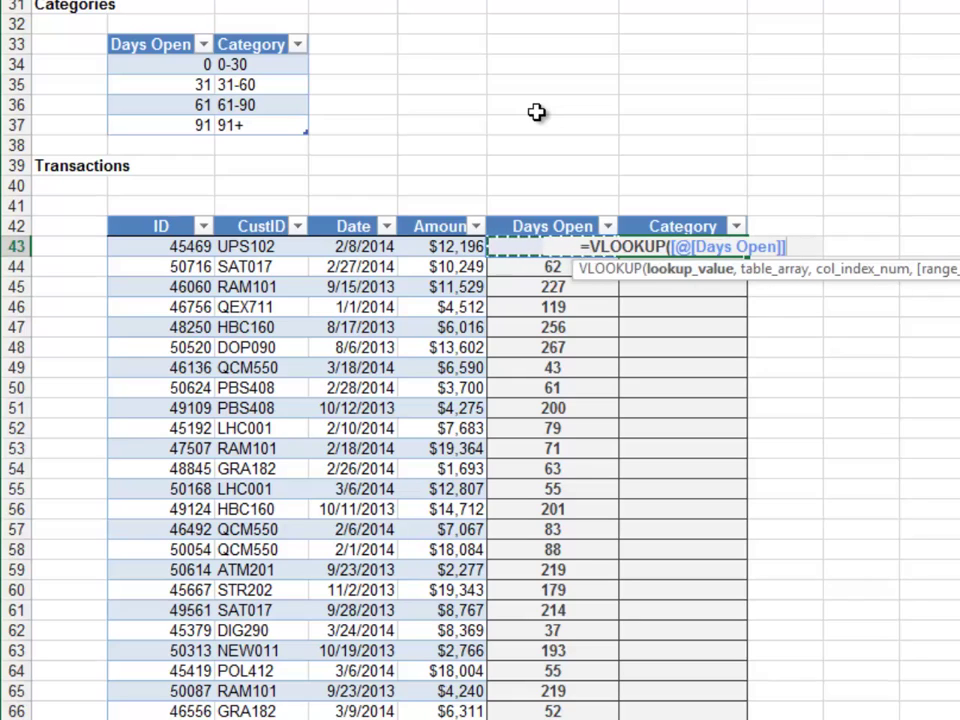
text(,tbl)
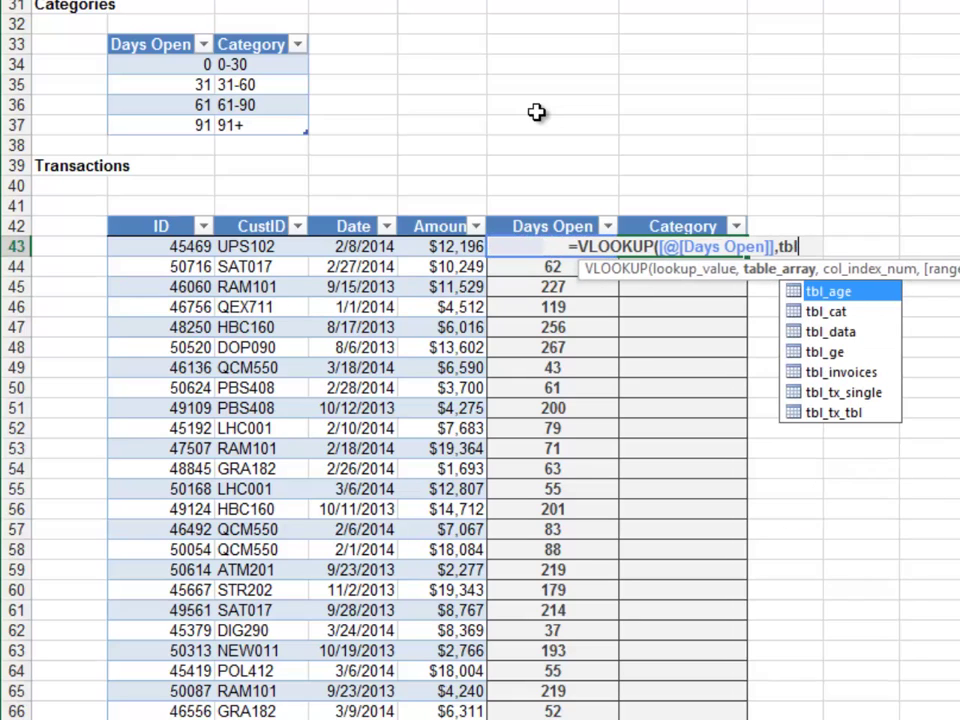
key(Down)
key(Up)
key(Tab)
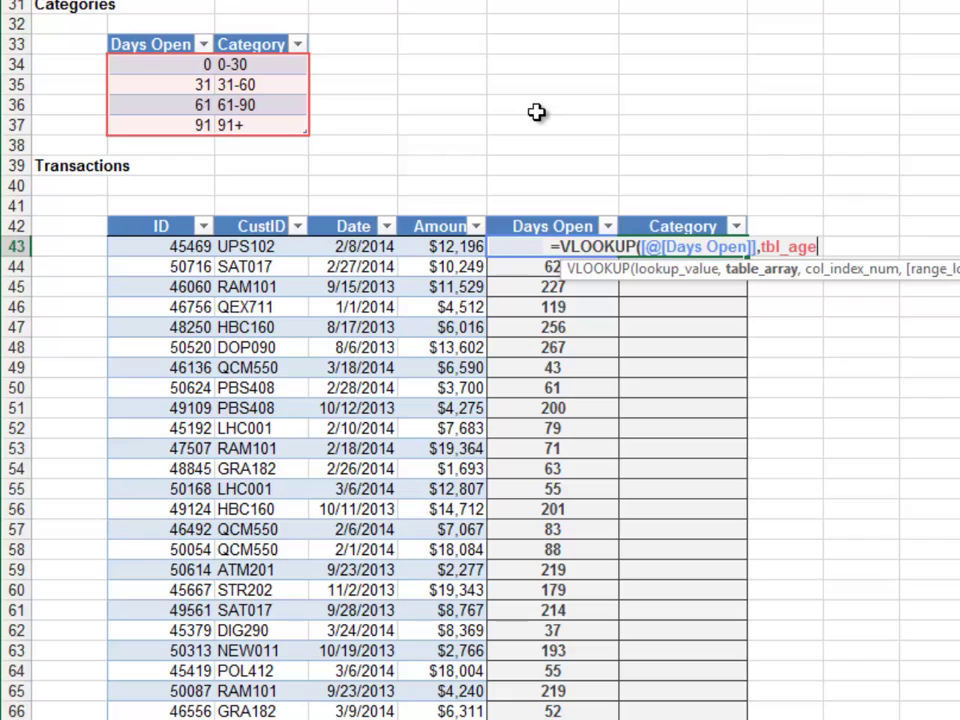
text(,2)
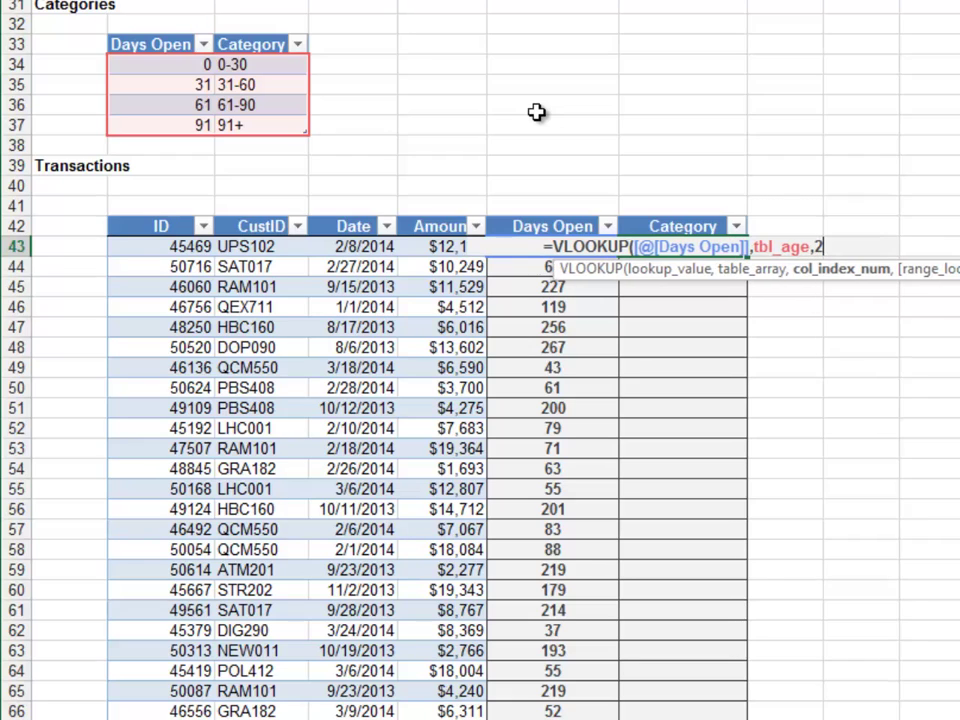
text(,)
text(true))
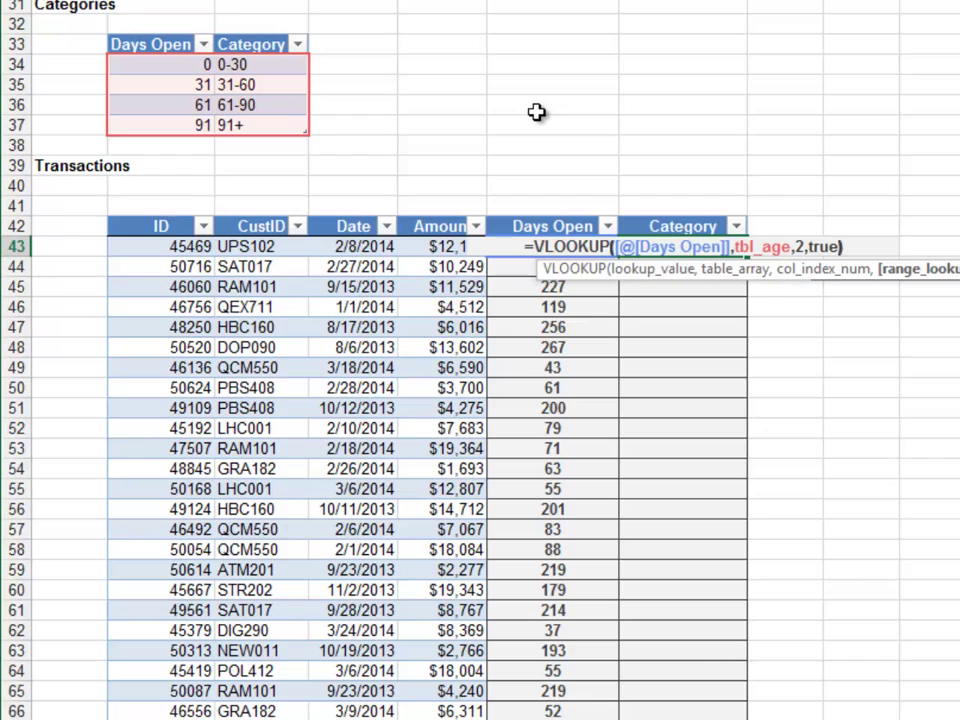
key(Return)
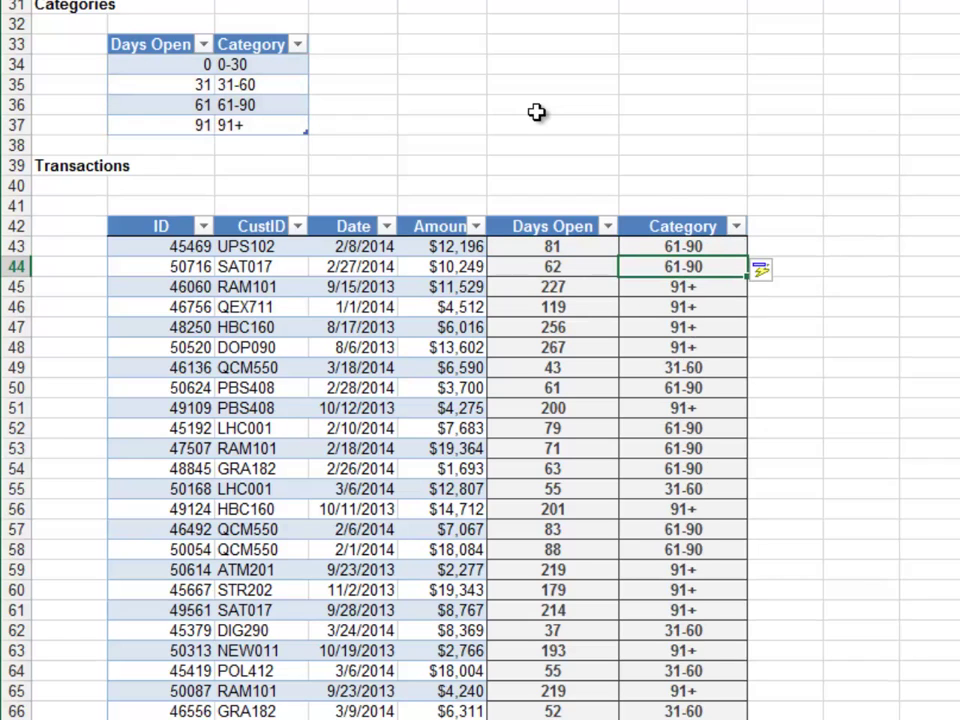
Step: In the Report's Total cell C24, begin a SUMIFS formula with tbl_invoices[Amount] as the sum range
scroll(535, 111, up, 3)
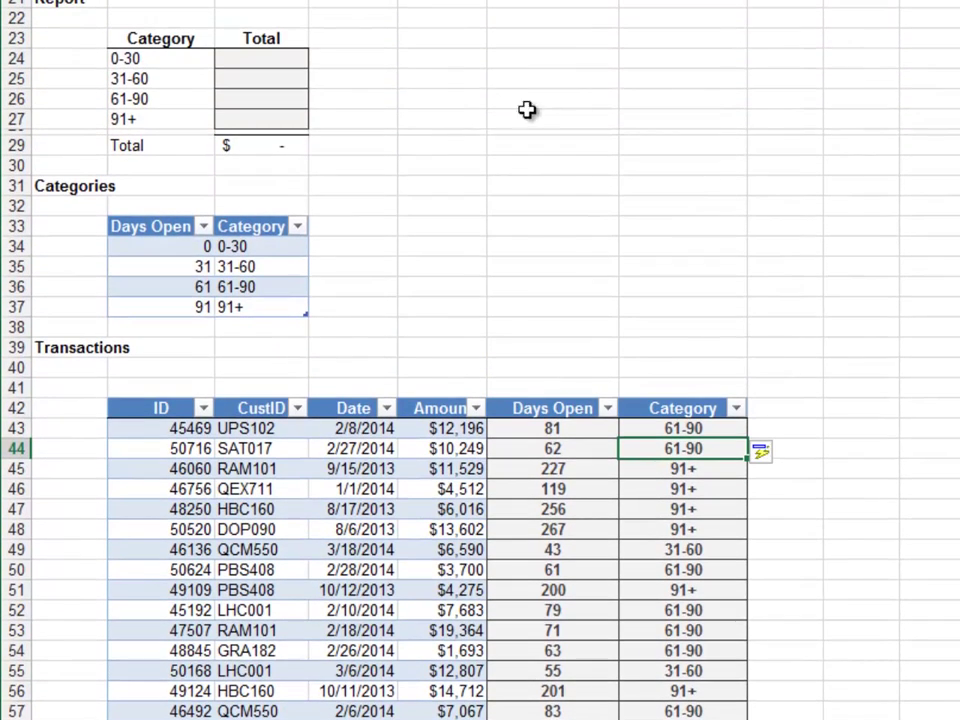
click(279, 58)
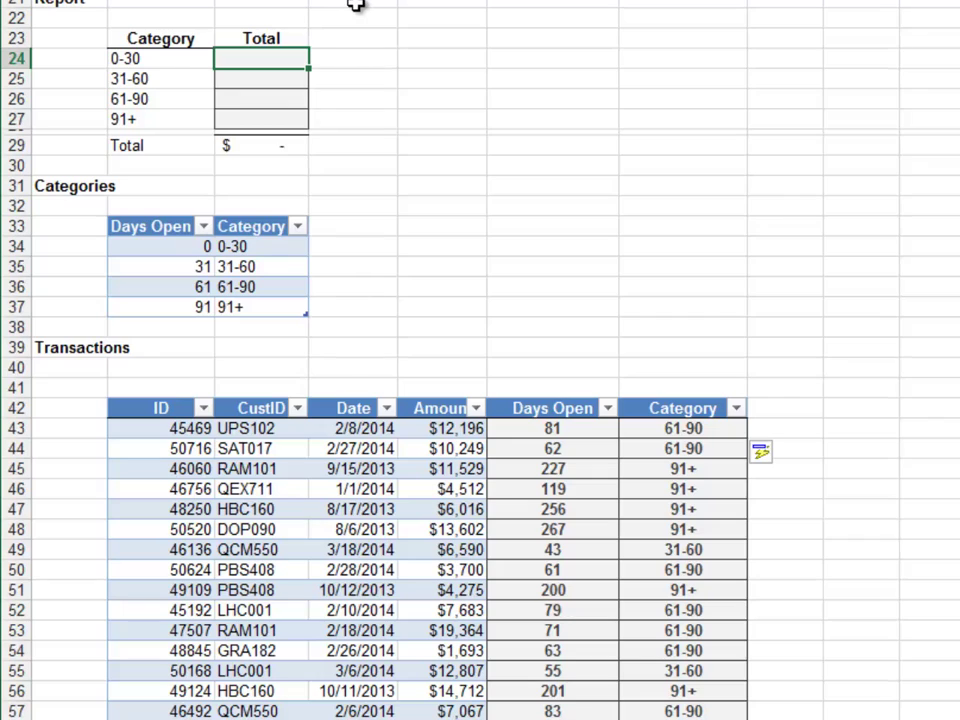
text(=sumifs)
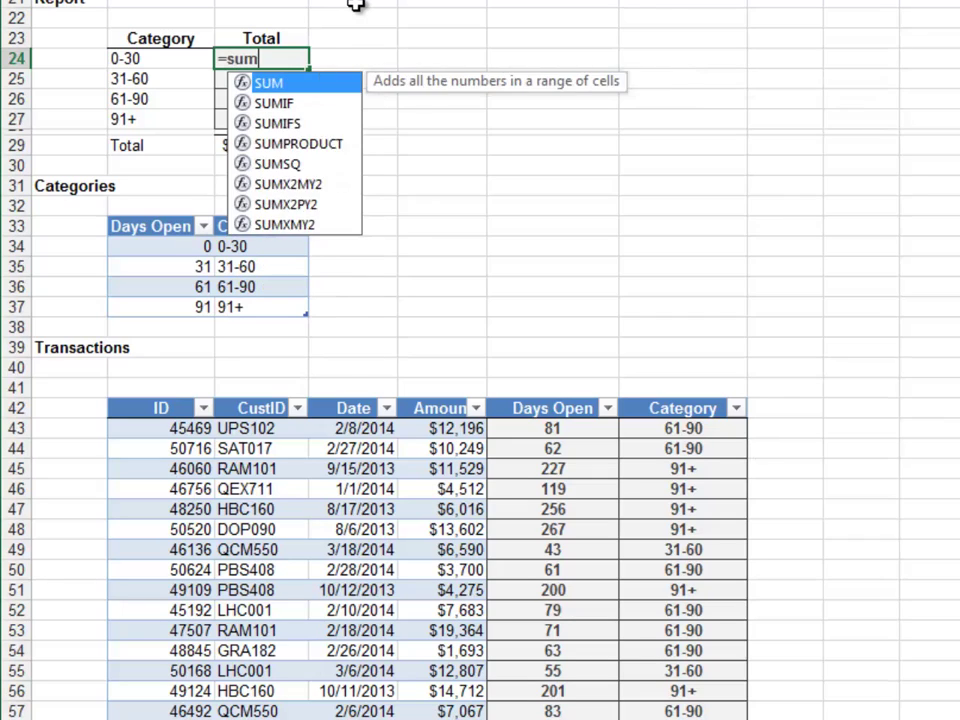
key(Tab)
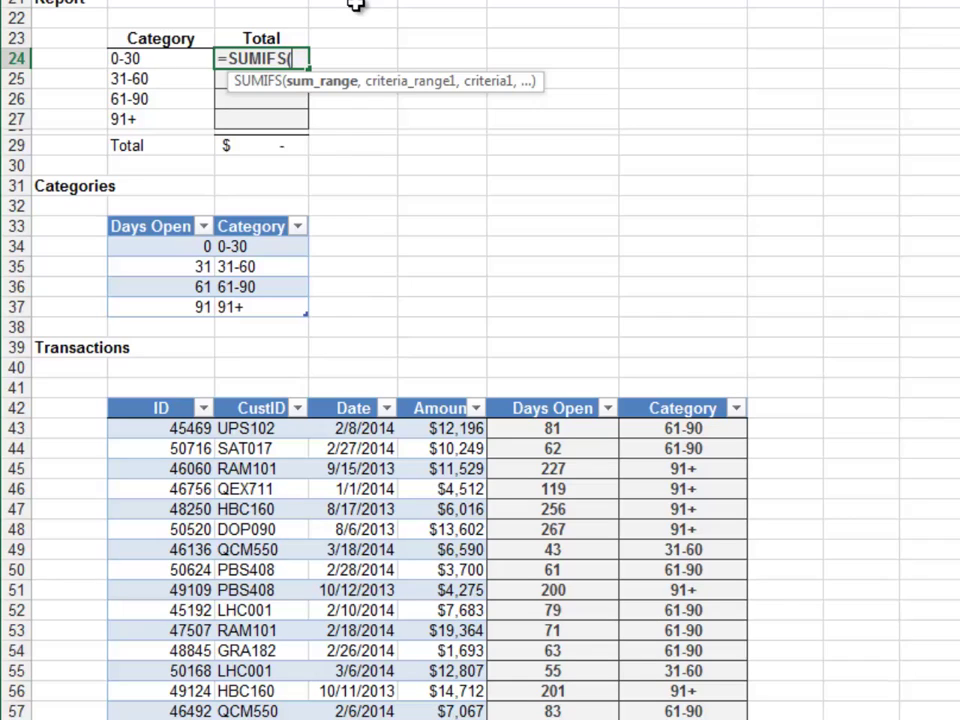
text(tbl)
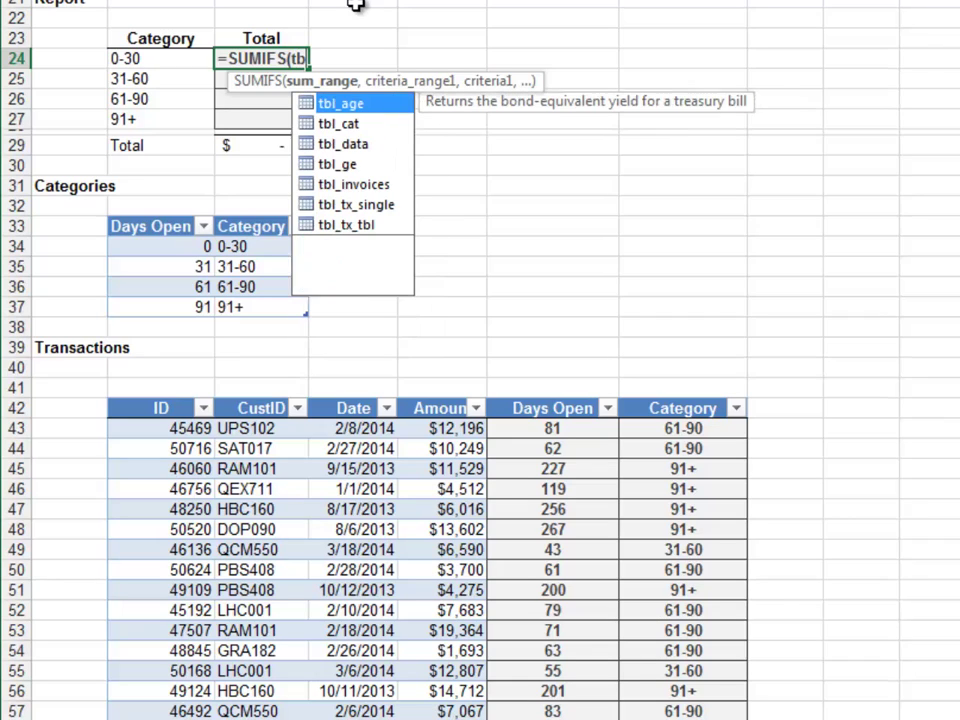
key(Down)
key(Down)
key(Down)
key(Down)
key(Tab)
text([)
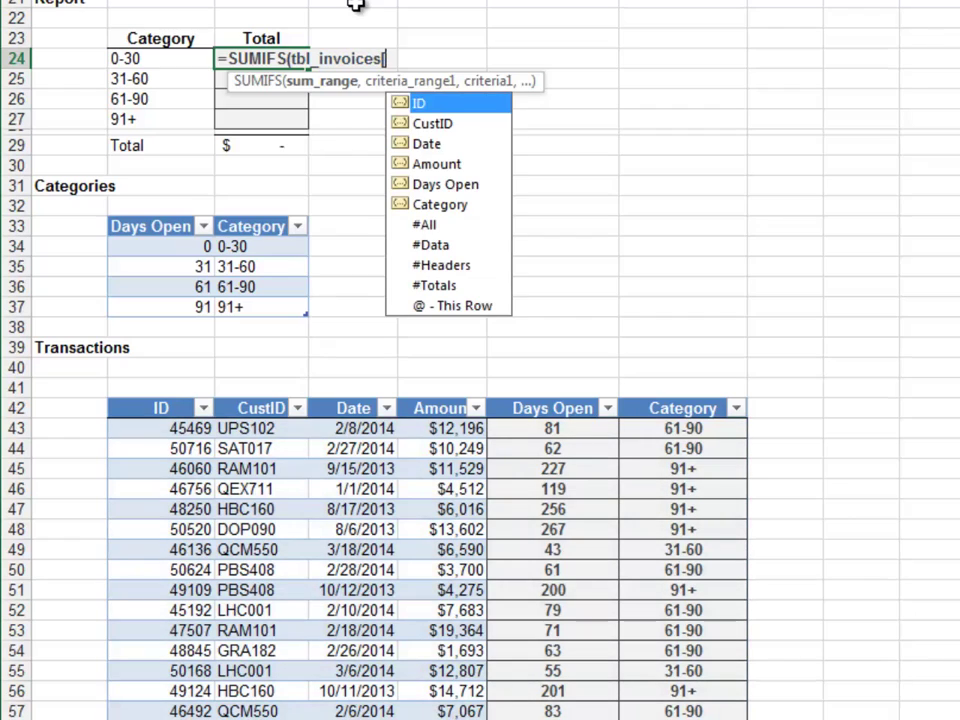
key(Down)
key(Down)
key(Down)
key(Tab)
Step: Complete the C24 formula with tbl_invoices[Category] as criteria range and B24 as criterion: =SUMIFS(tbl_invoices[Amount],tbl_invoices[Category],B24)
text(,tbl)
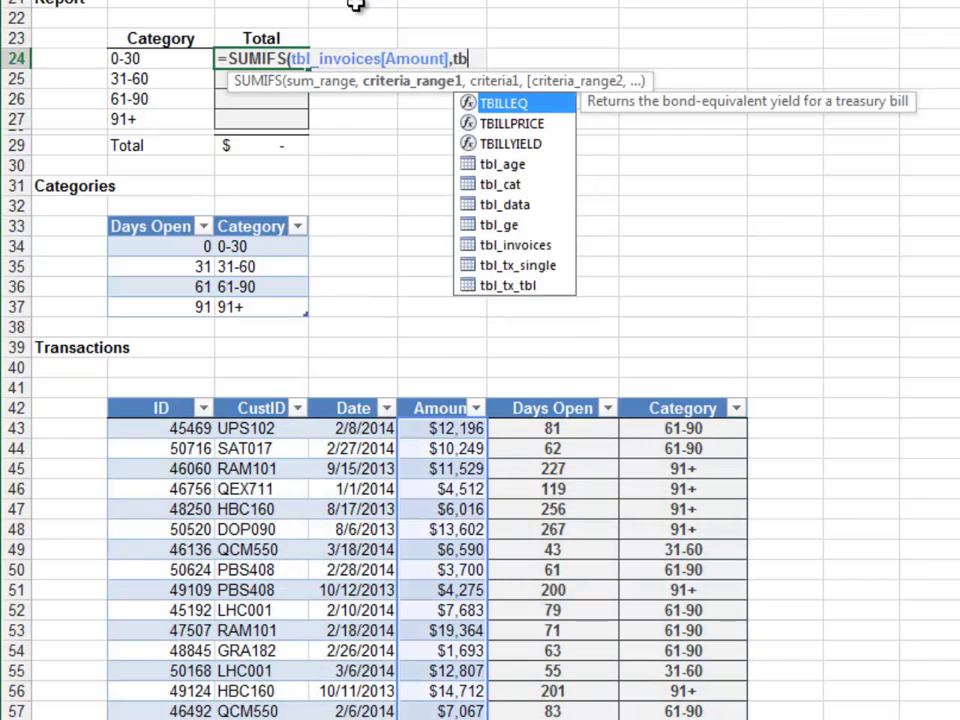
key(Down)
key(Down)
key(Down)
key(Down)
key(Tab)
text([)
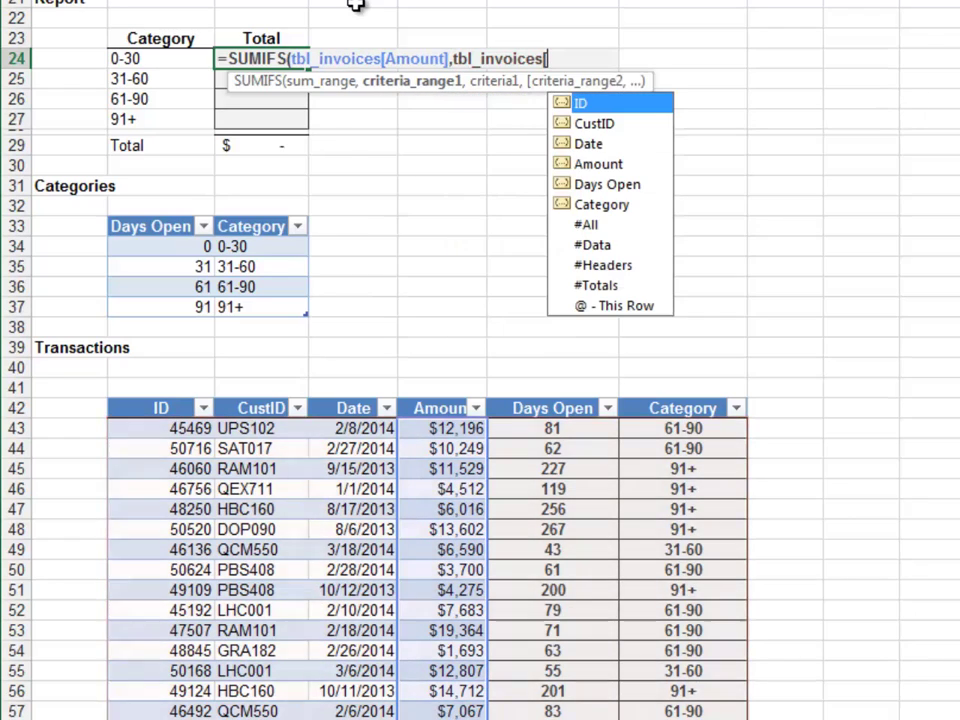
key(Down)
key(Down)
key(Down)
key(Down)
key(Down)
key(Tab)
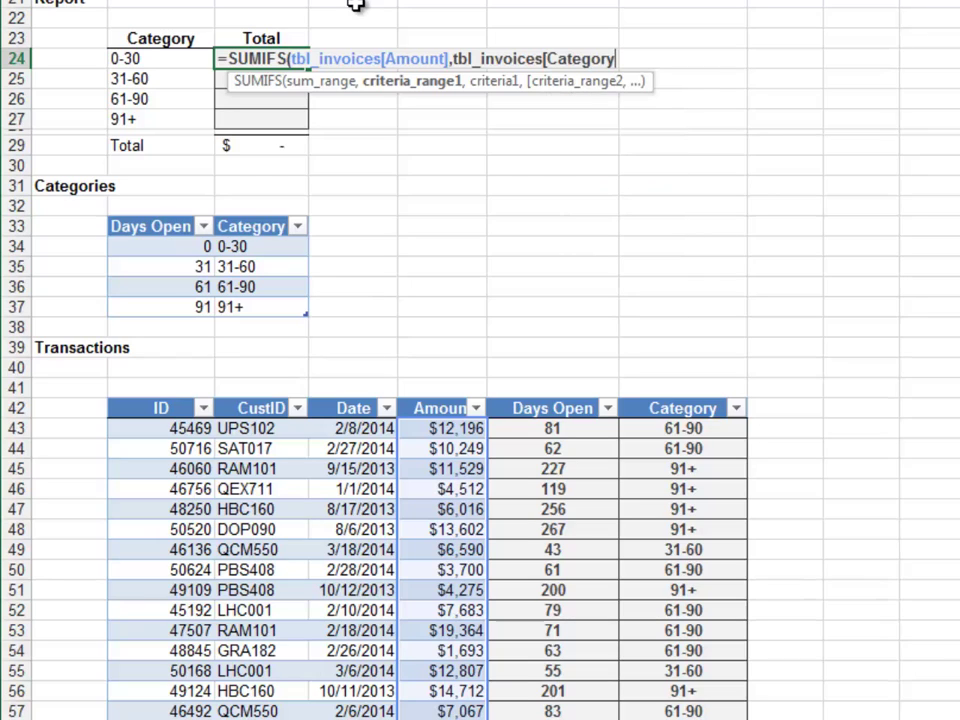
text(],)
key(Left)
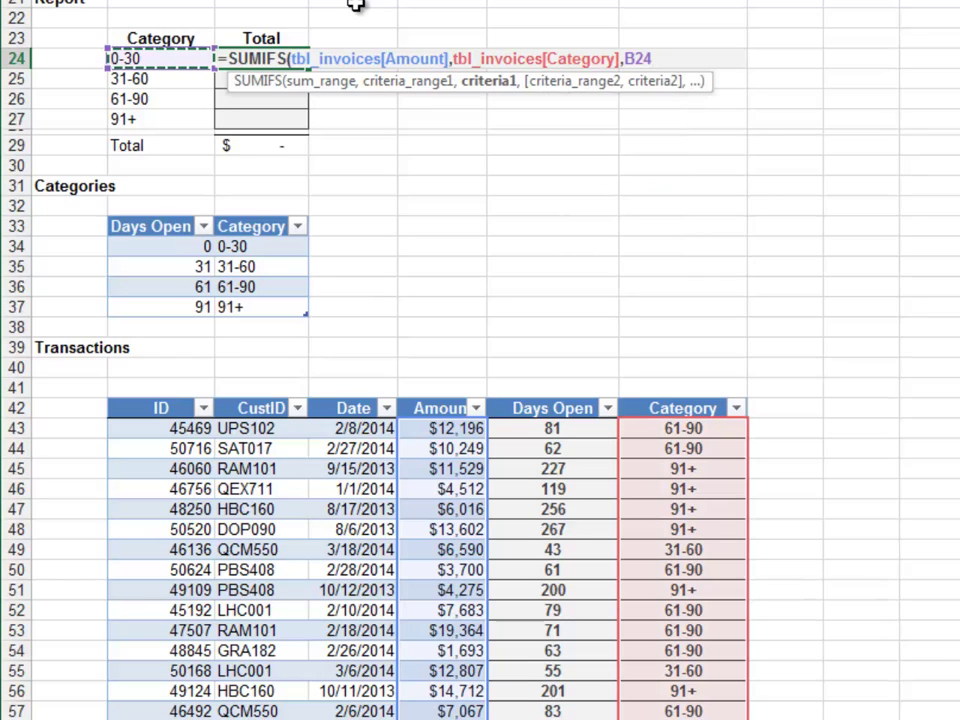
text())
key(Return)
Step: Fill the 0-30 total's SUMIFS formula from C24 down through C27 for the remaining aging categories
key(Up)
key(shift+Down)
key(shift+Down)
key(shift+Down)
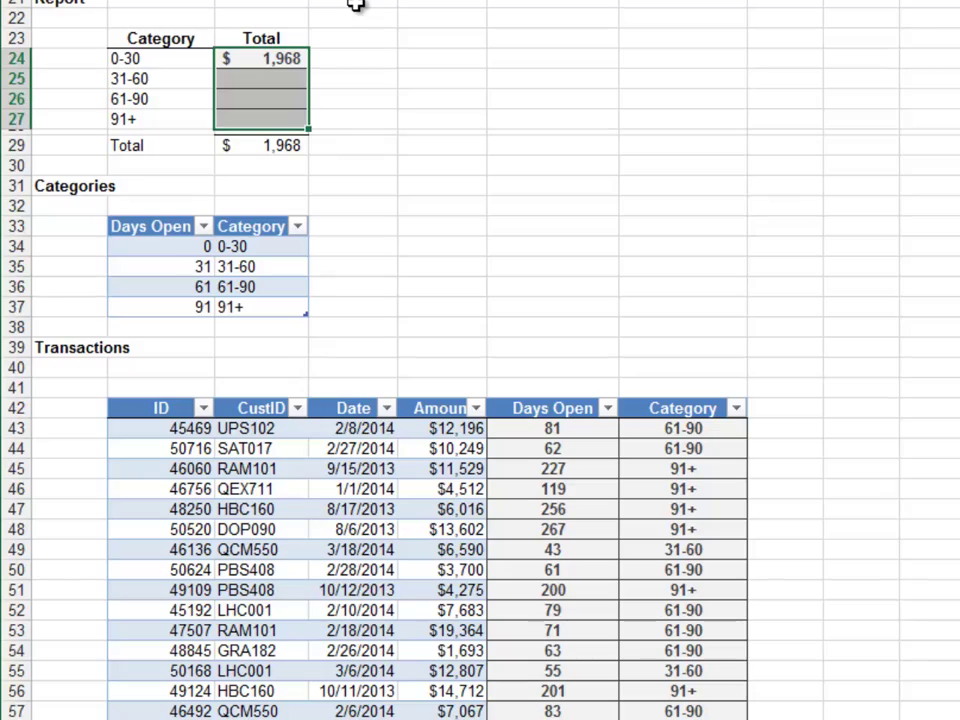
key(ctrl+d)
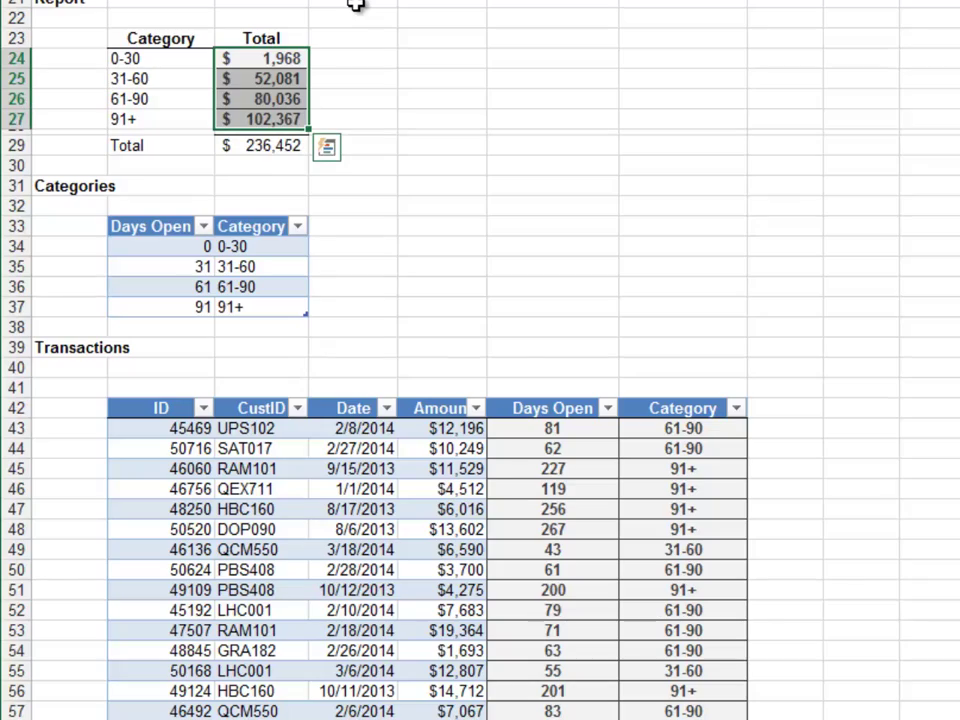